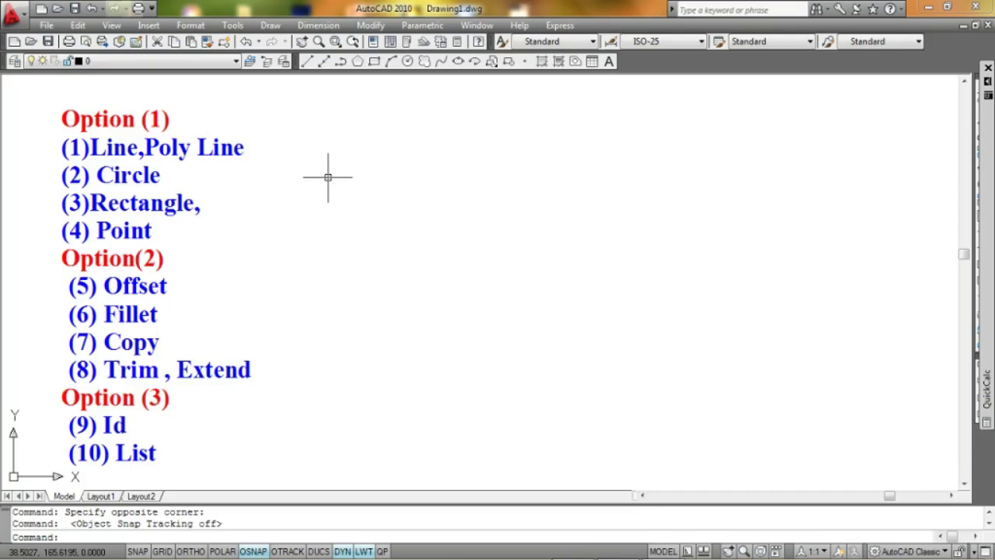
- Draw a closed six-sided stepped L-shaped outline with the LINE command, closing at the start corner
middle_drag(335, 215, 327, 215)
text(l)
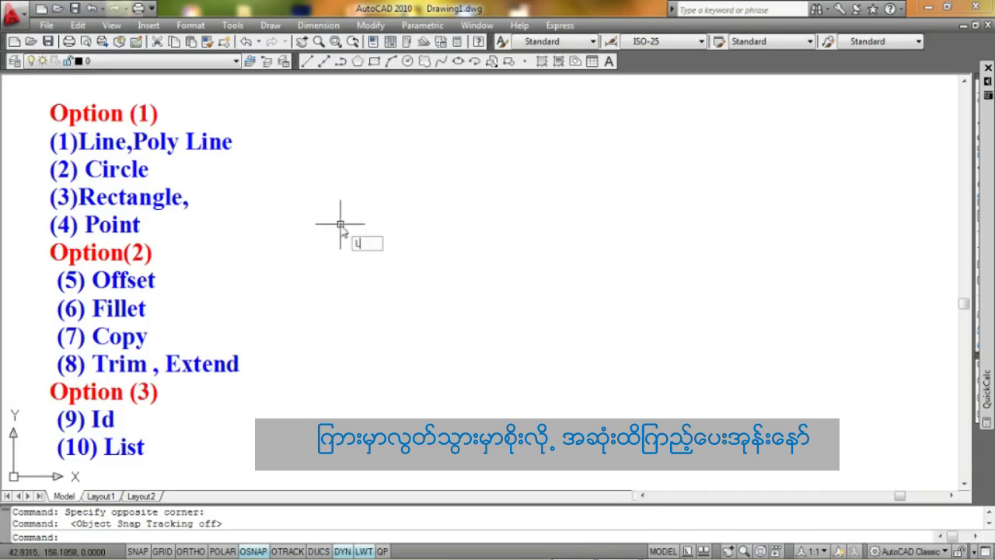
key(Return)
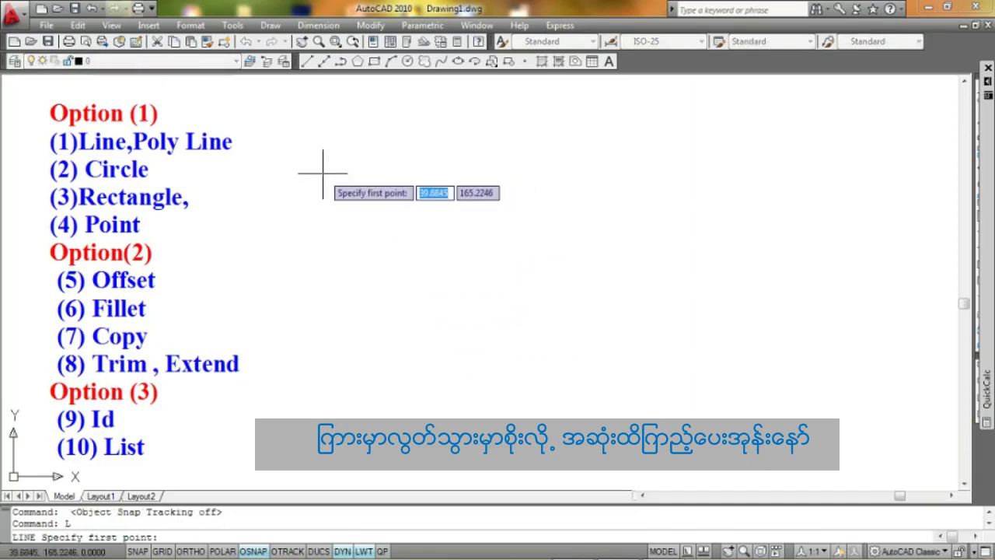
click(322, 170)
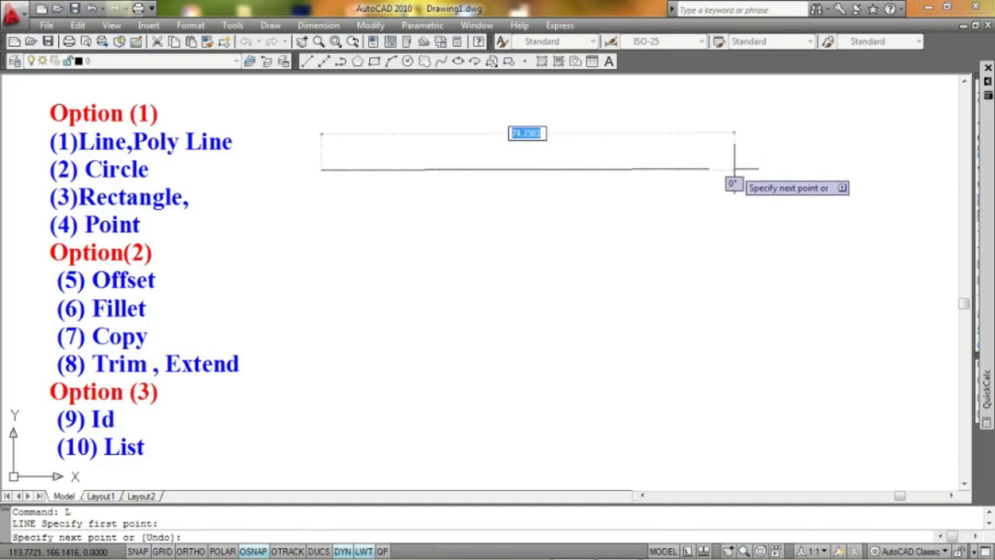
click(734, 168)
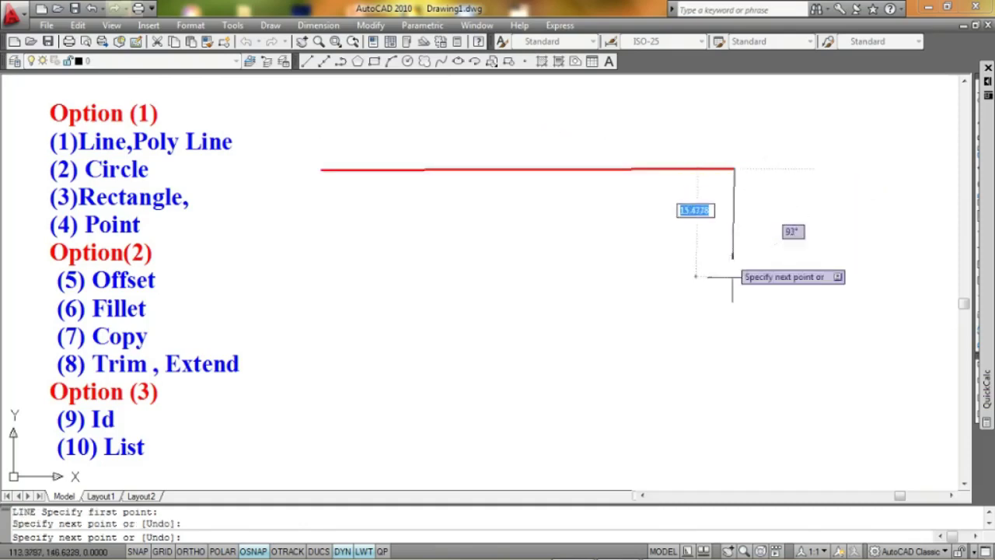
click(739, 317)
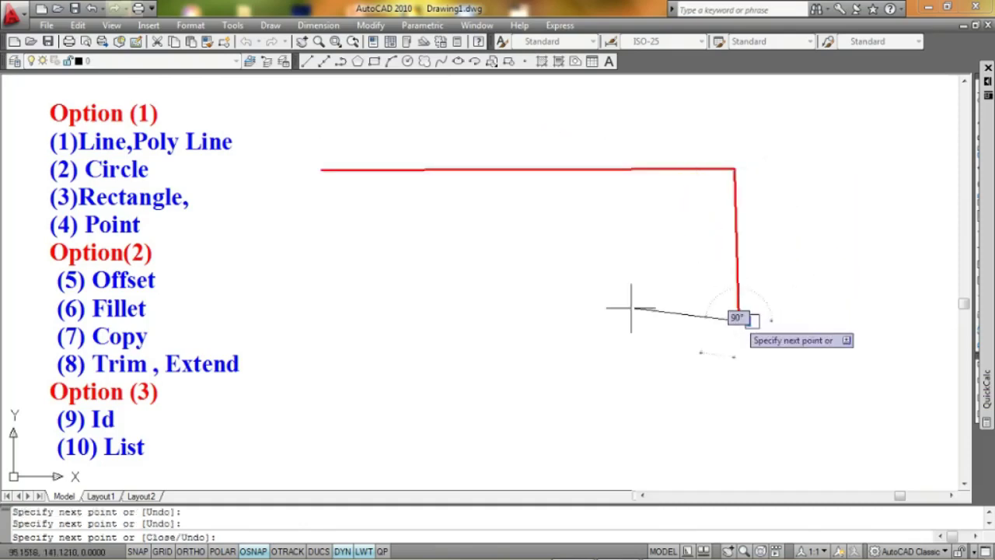
click(500, 327)
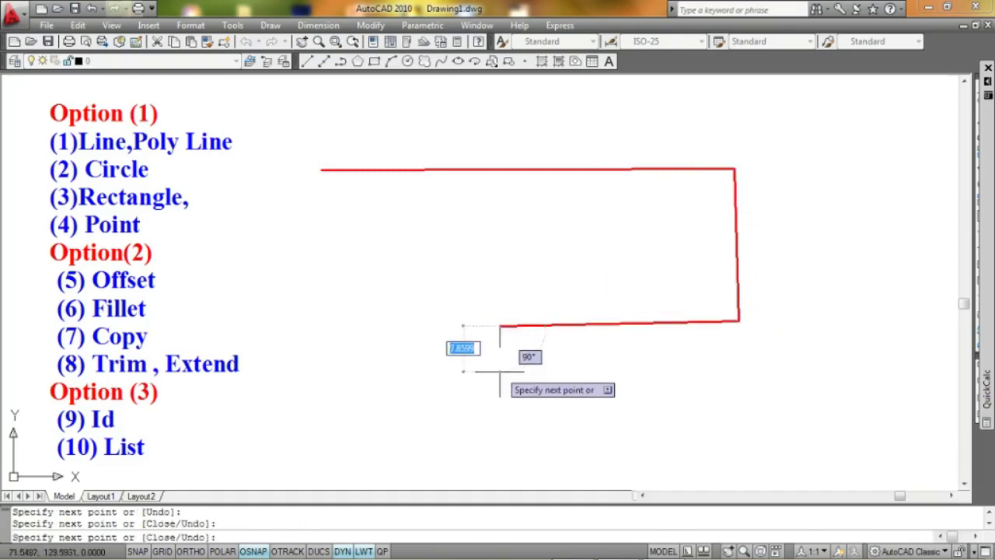
click(500, 372)
click(318, 377)
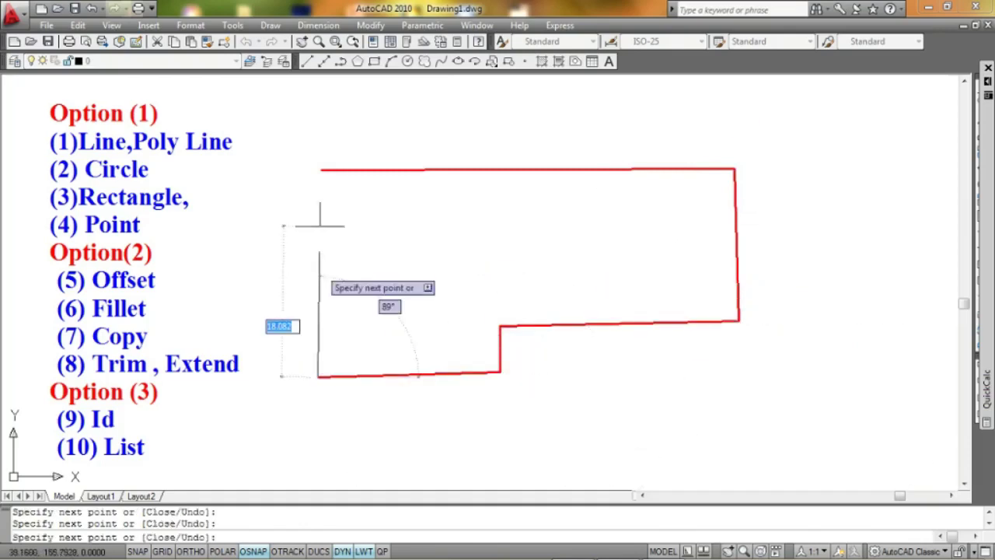
click(321, 168)
key(Return)
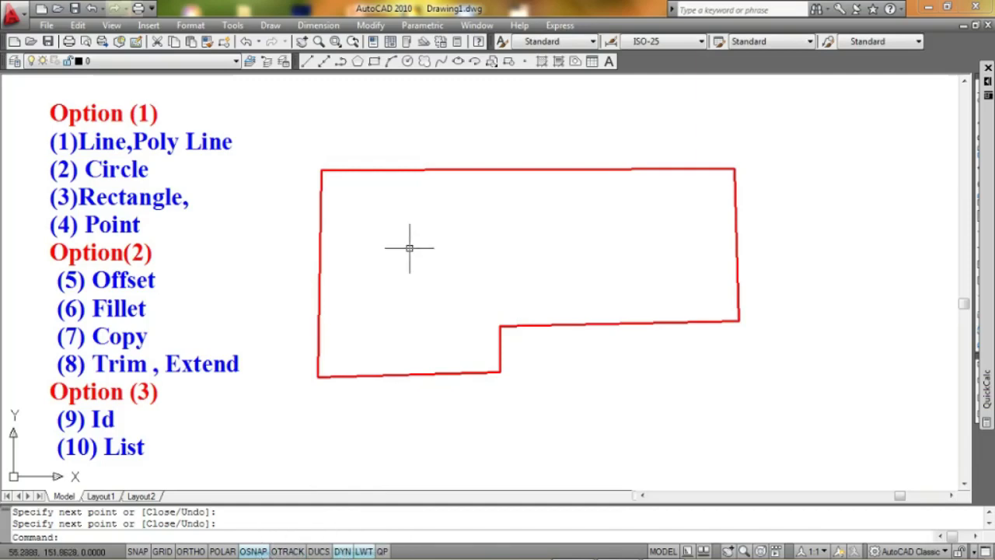
- Draw a closed irregular polyline inside the outline, with a top notch and a slanted lower-right edge
text(PL)
key(Return)
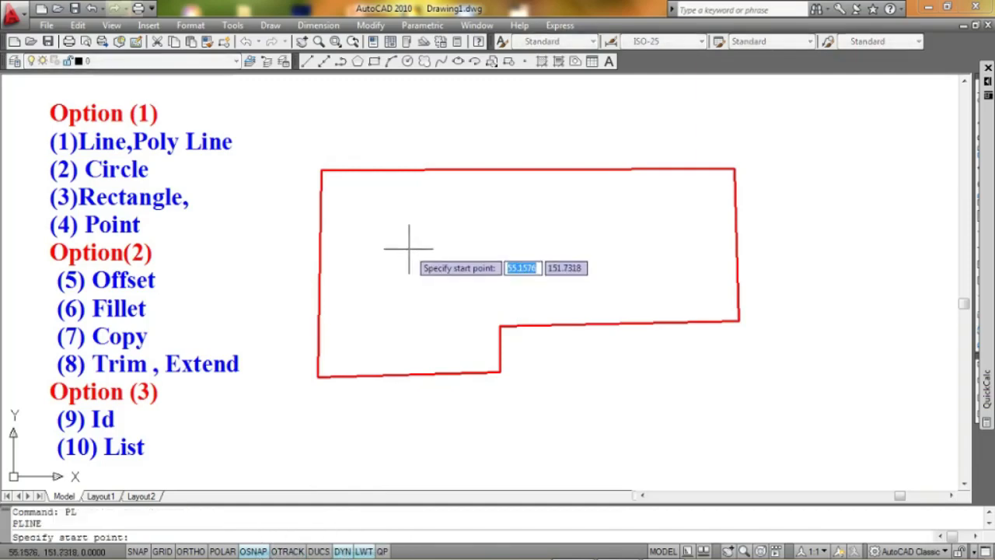
mouse_move(418, 260)
middle_down()
mouse_move(406, 253)
mouse_move(417, 238)
middle_up()
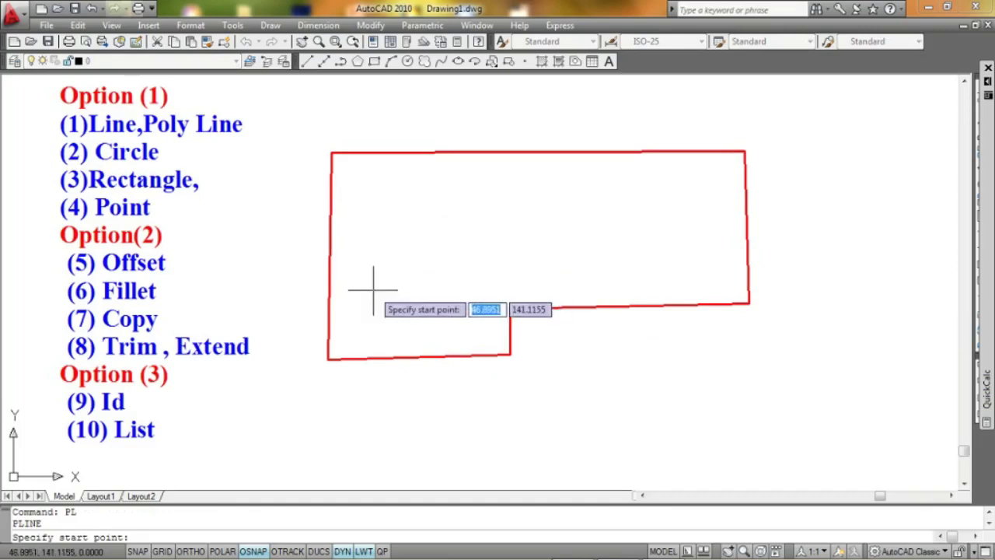
click(372, 288)
click(371, 199)
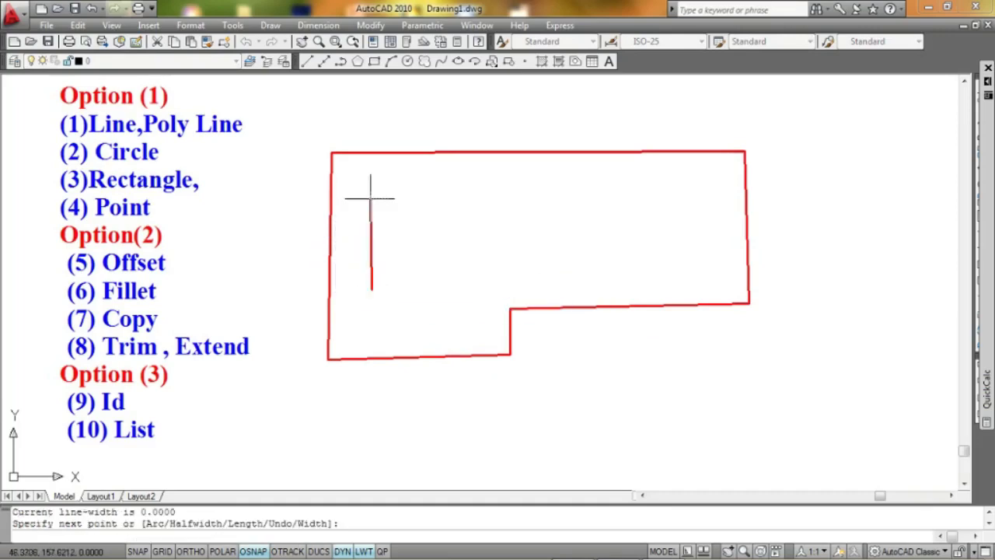
click(448, 199)
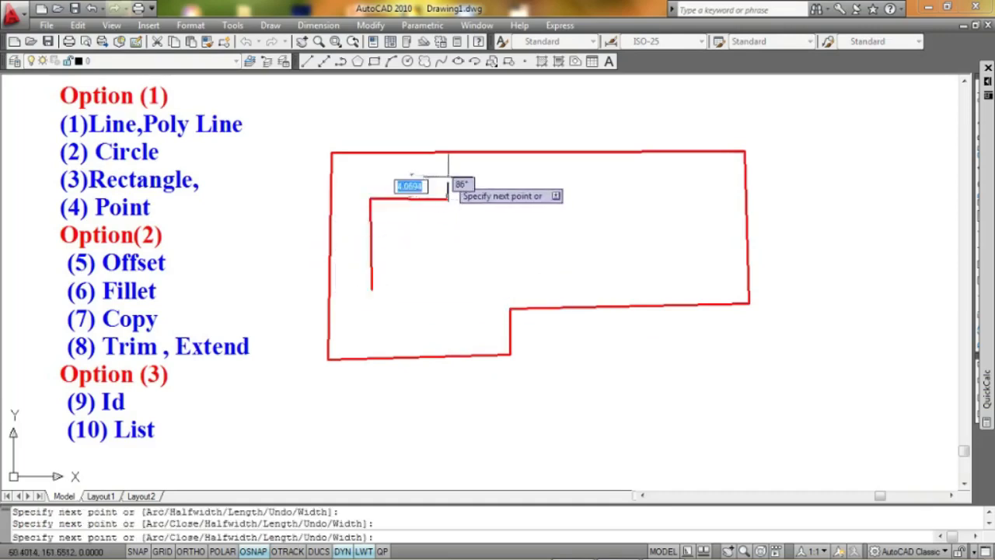
click(448, 176)
click(484, 177)
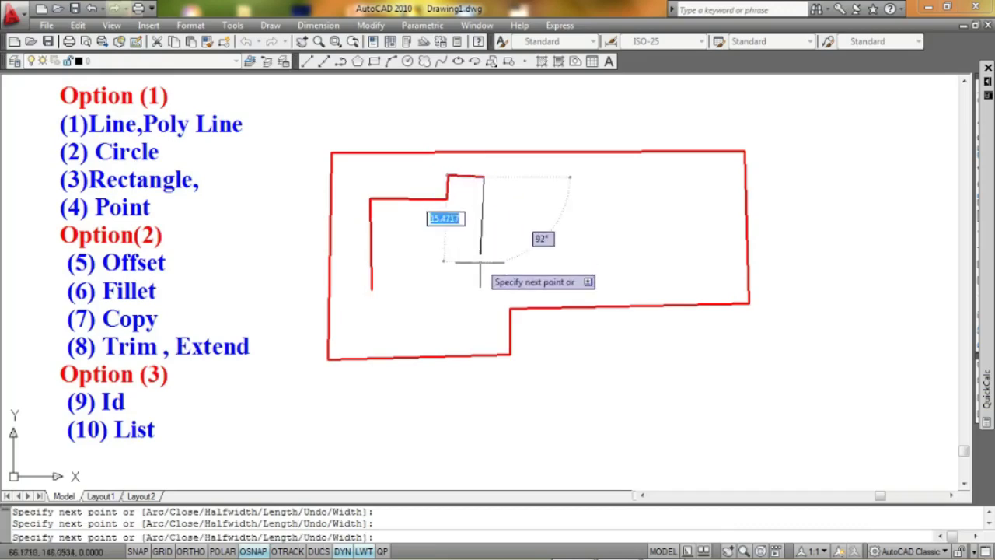
click(482, 263)
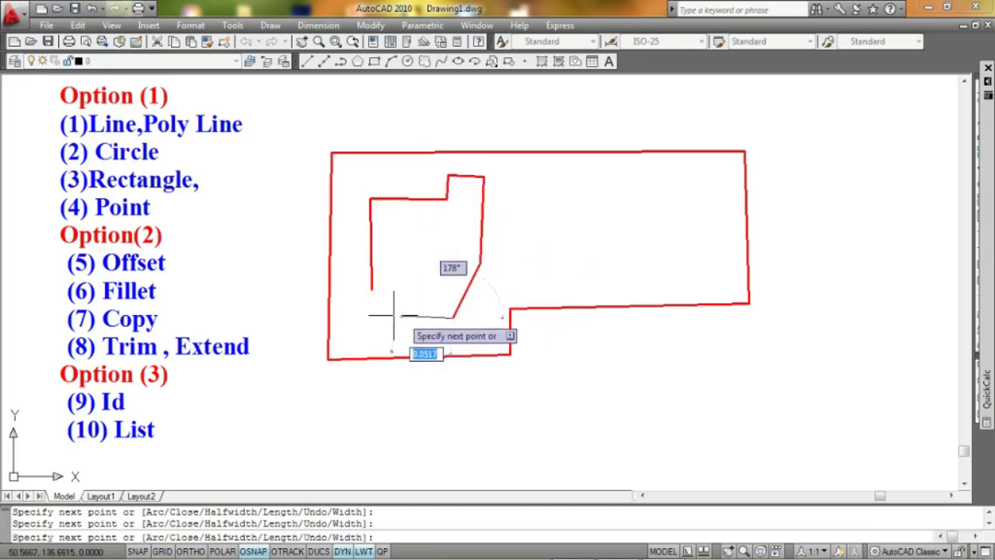
click(459, 305)
click(372, 317)
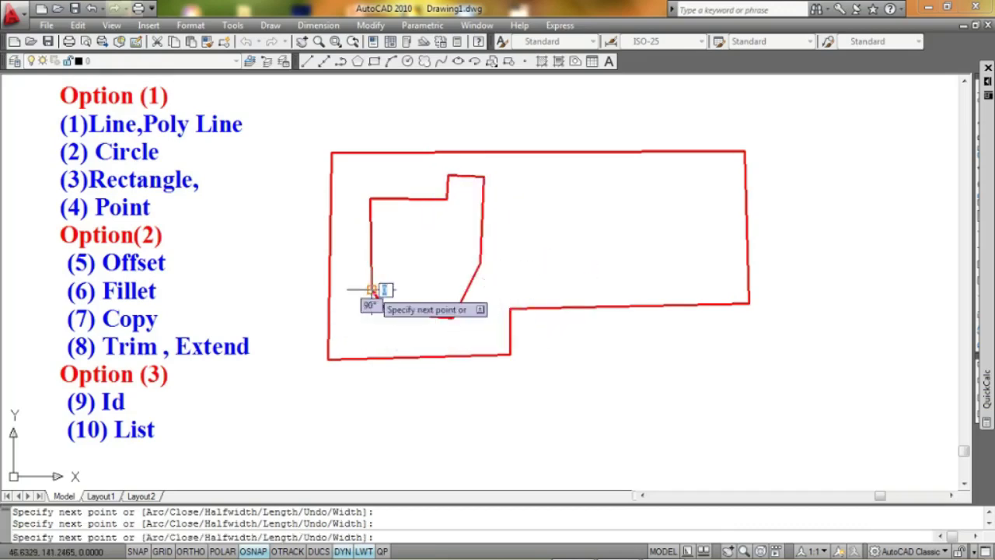
click(372, 290)
key(Return)
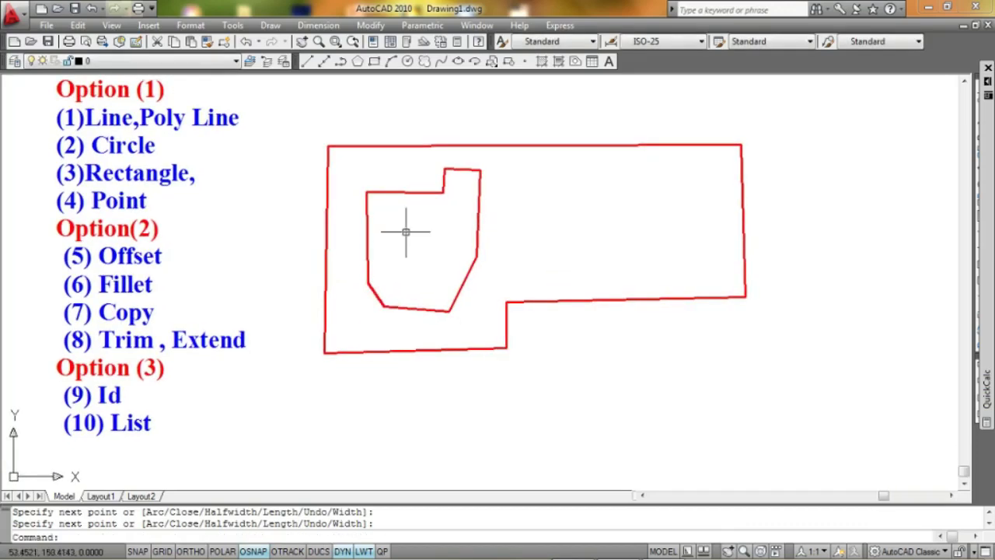
click(411, 192)
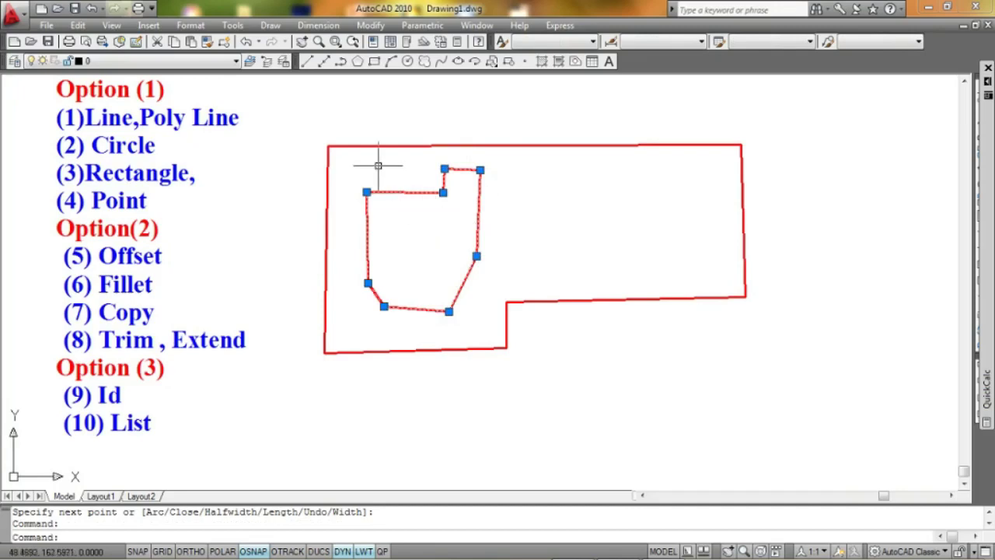
click(396, 144)
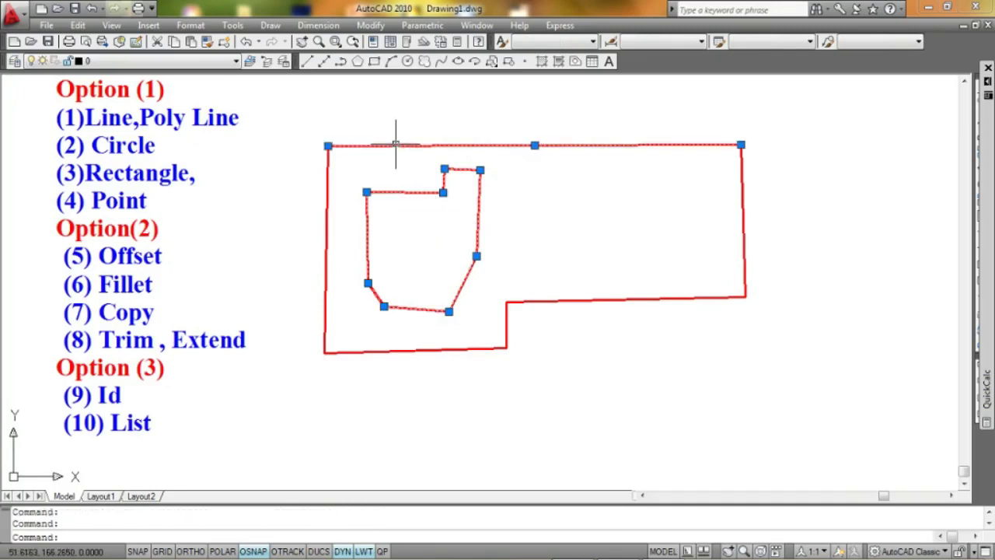
click(741, 186)
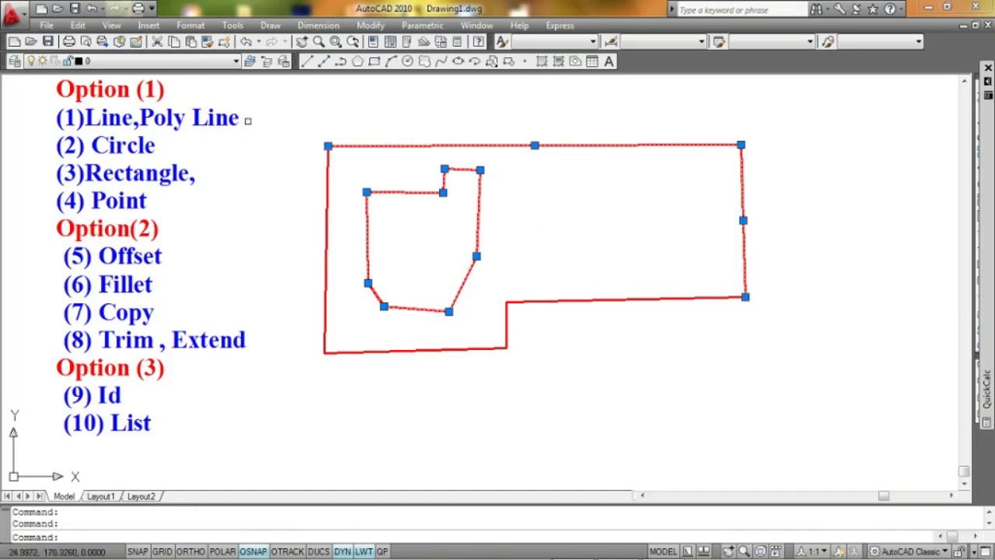
middle_drag(435, 224, 434, 222)
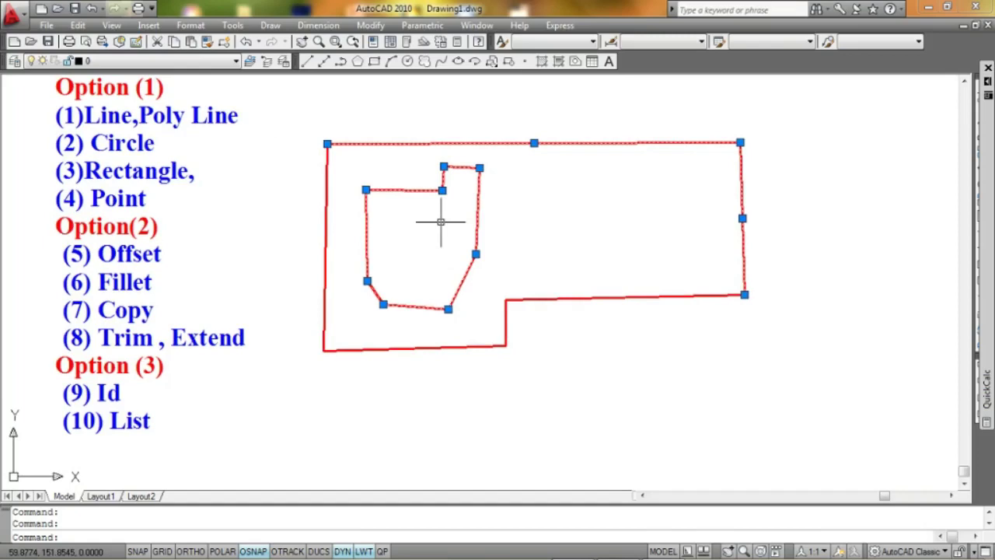
key(Escape)
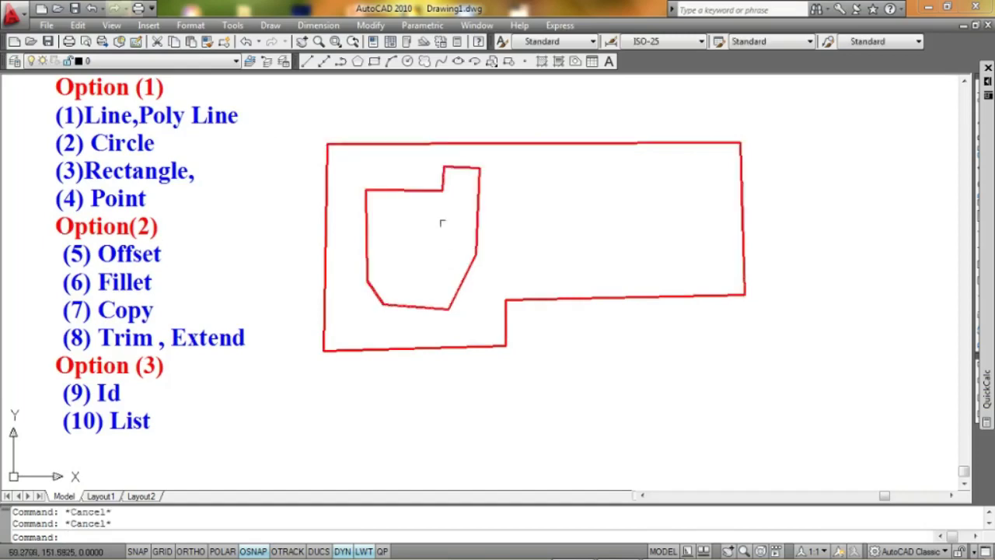
middle_drag(441, 223, 435, 231)
text(c)
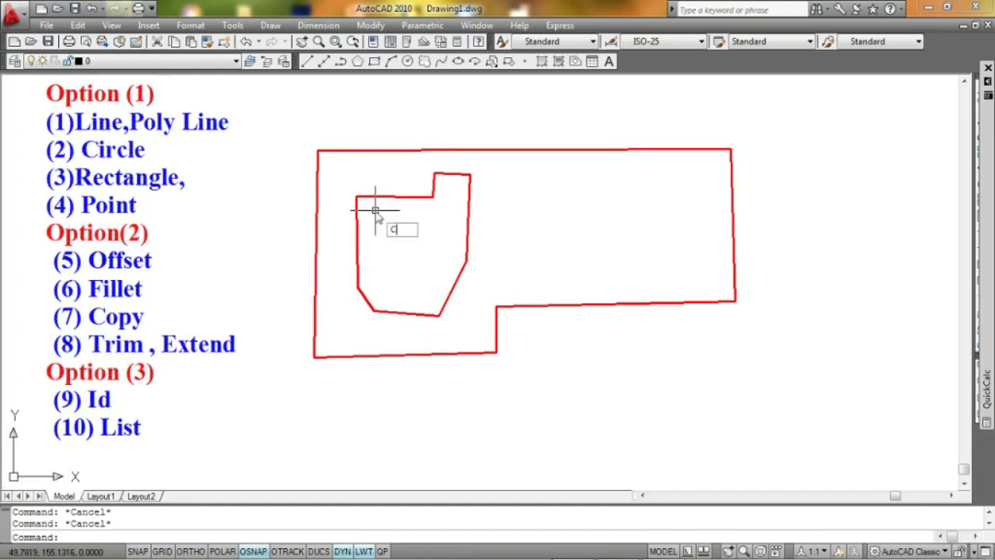
- Draw a small circle and a larger circle just below it in the outline's right part
key(Return)
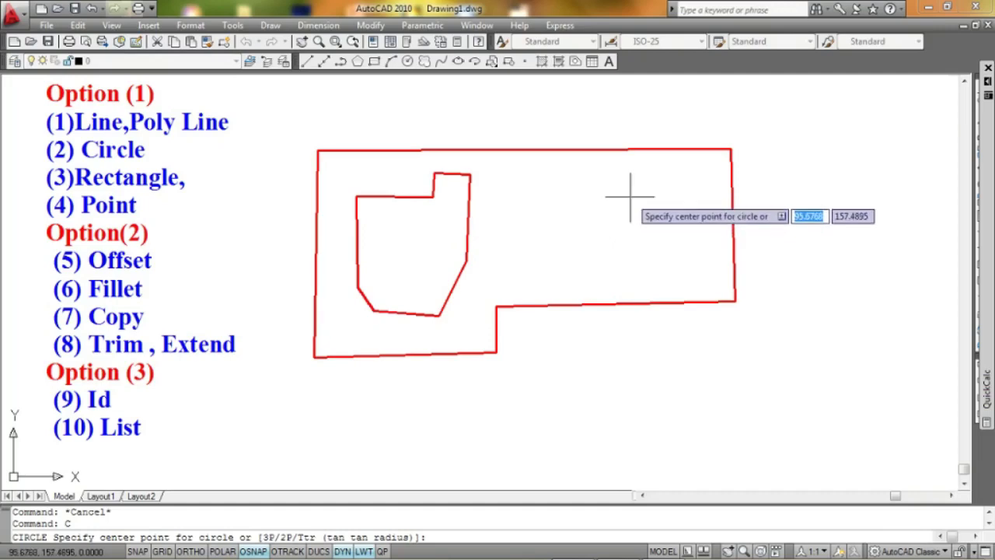
click(628, 193)
click(628, 180)
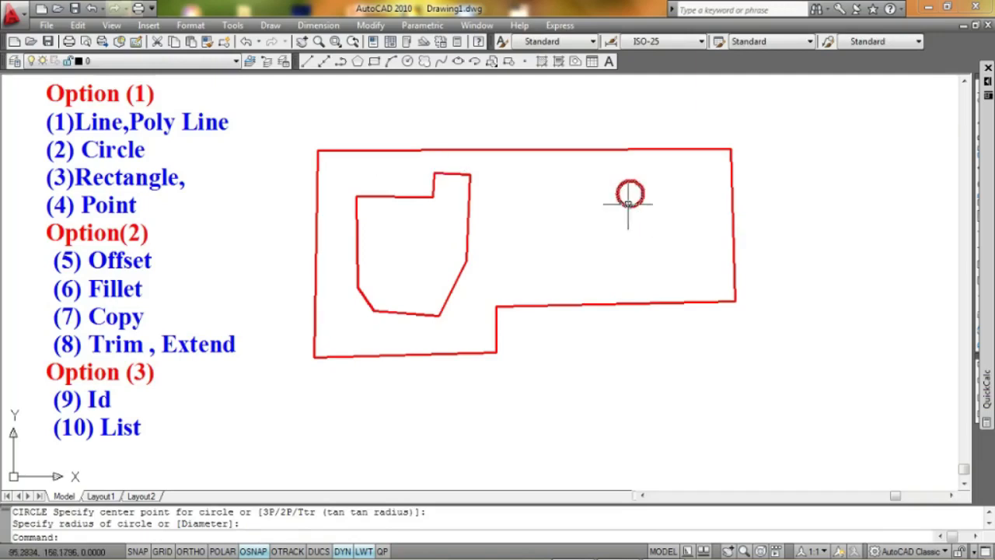
key(Return)
click(644, 249)
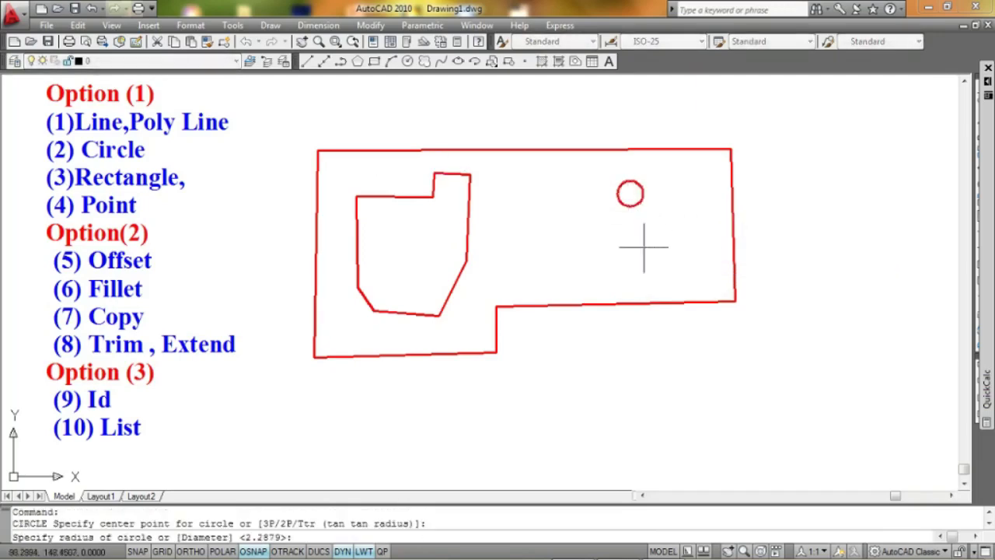
click(660, 234)
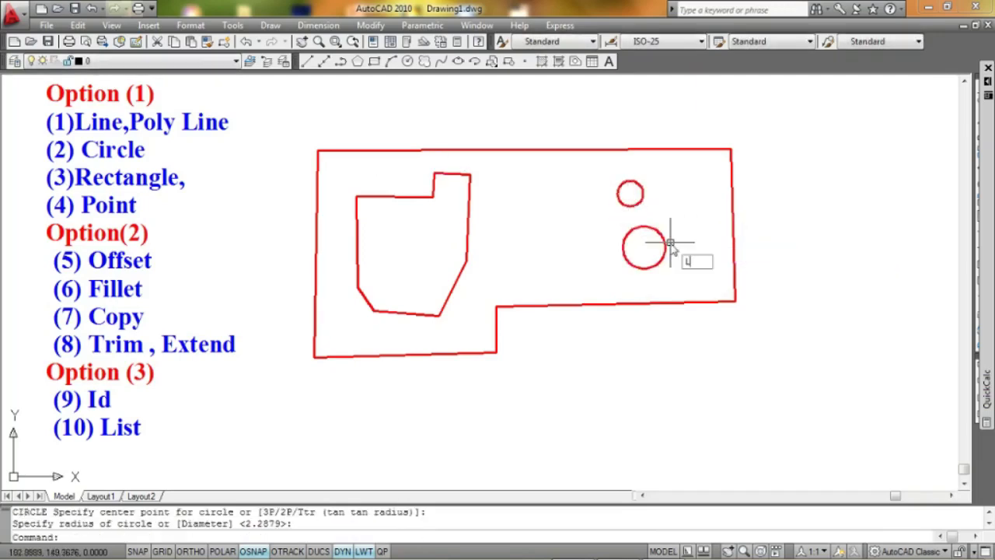
key(Return)
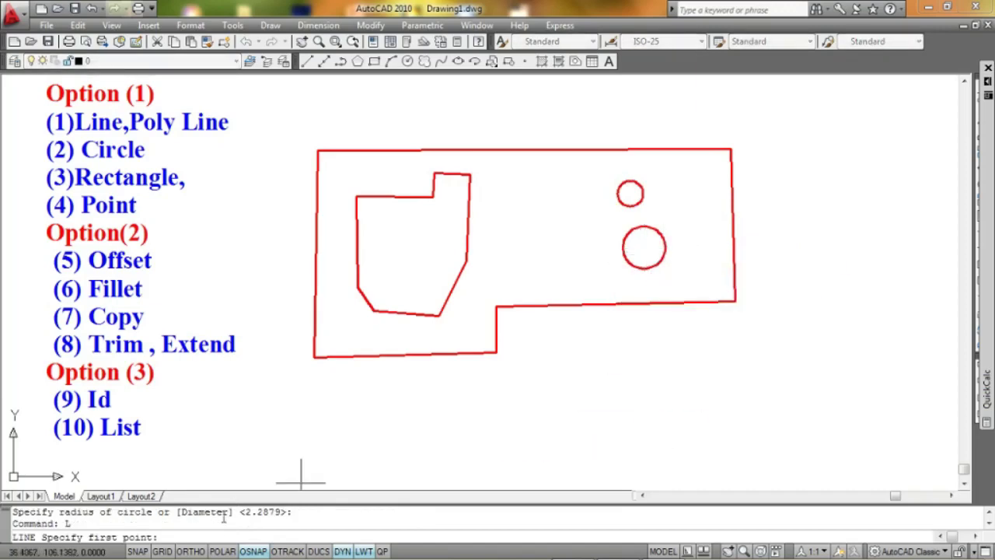
- Draw a line from the lower circle's centre, using the Center snap, up and to the right
right_click(246, 550)
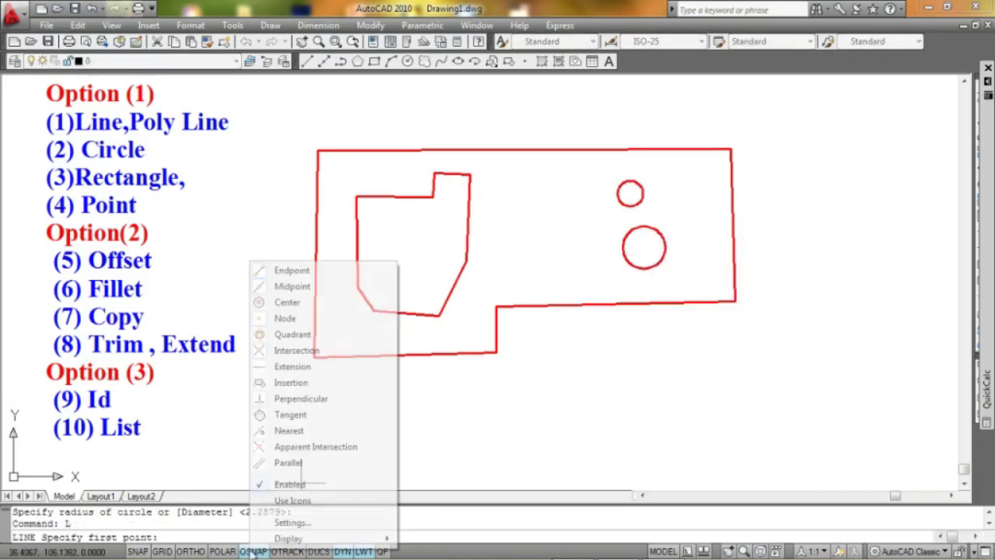
click(265, 303)
click(651, 243)
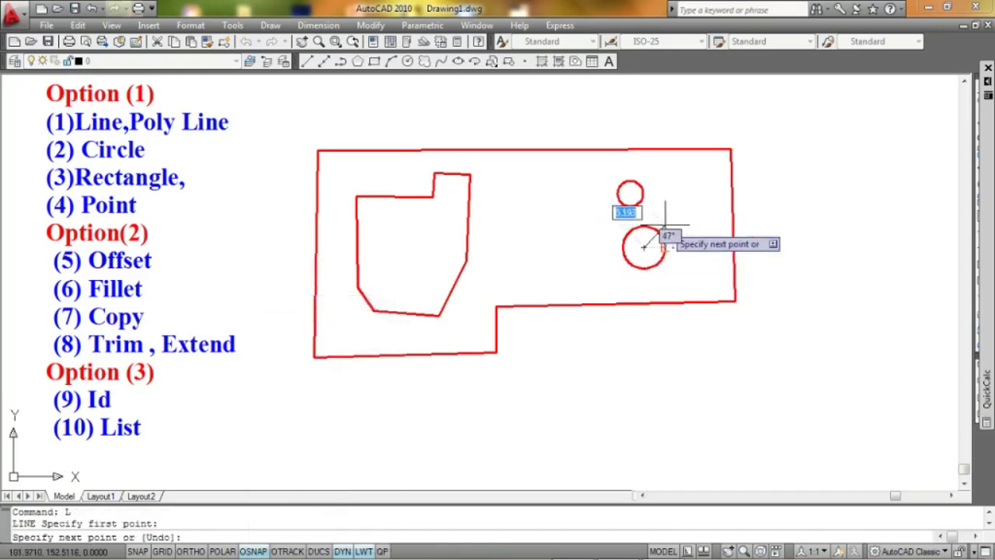
click(667, 223)
key(Return)
right_click(681, 253)
text(L)
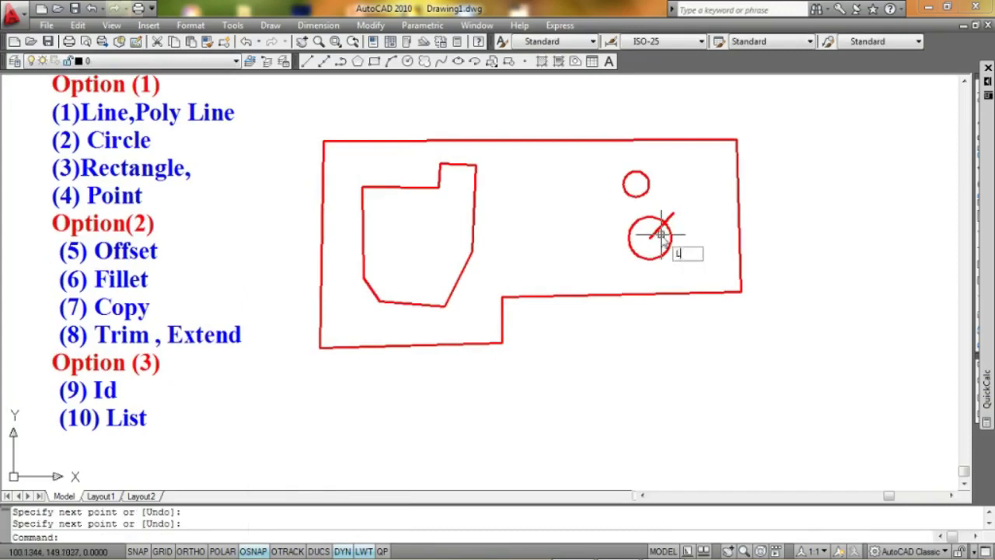
- Add crossing line segments through the lower circle's centre to form an X-like mark
key(Return)
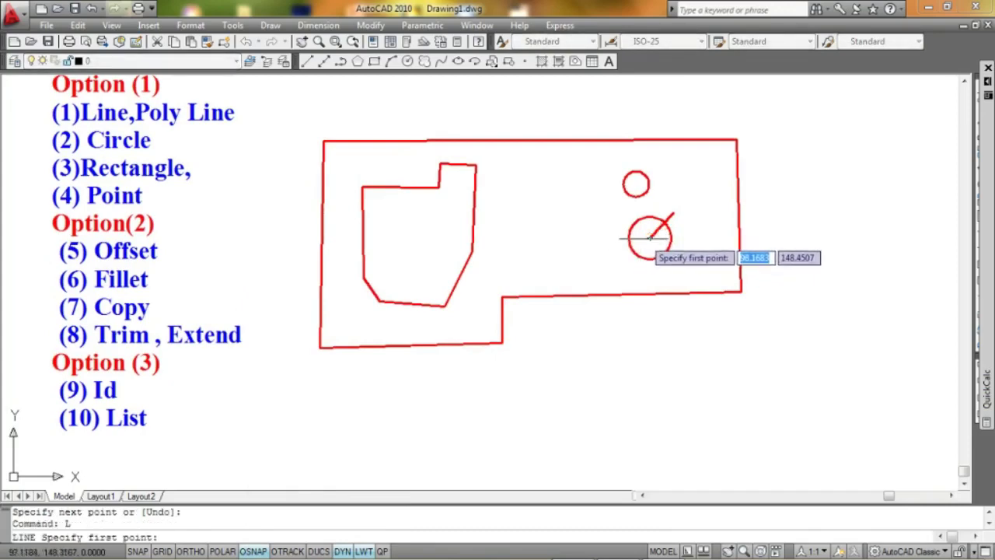
click(650, 237)
click(670, 249)
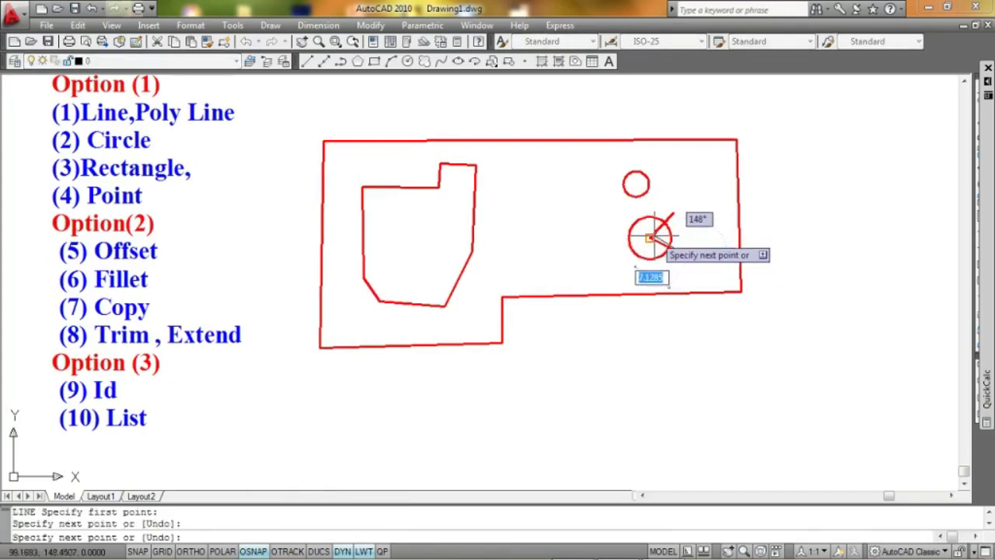
click(650, 237)
click(631, 266)
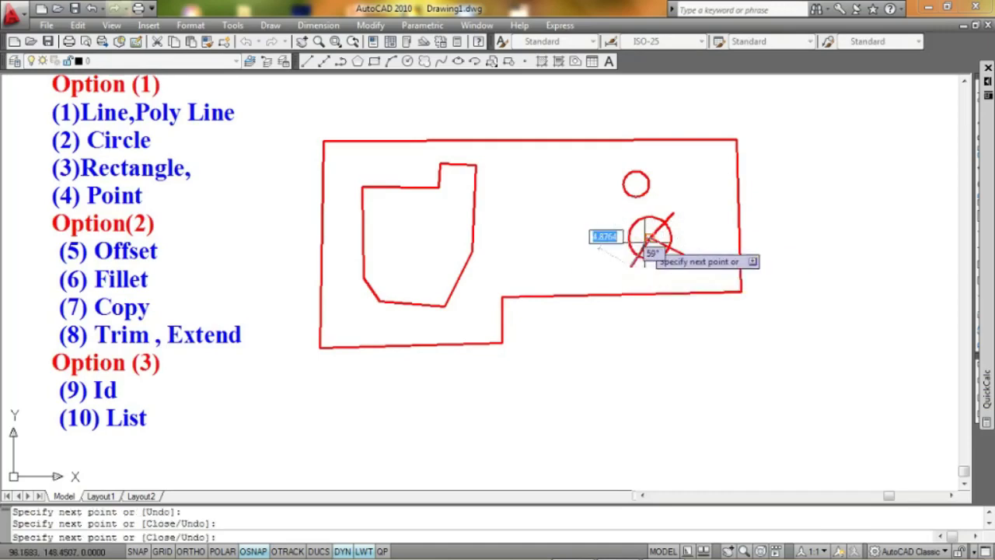
key(Return)
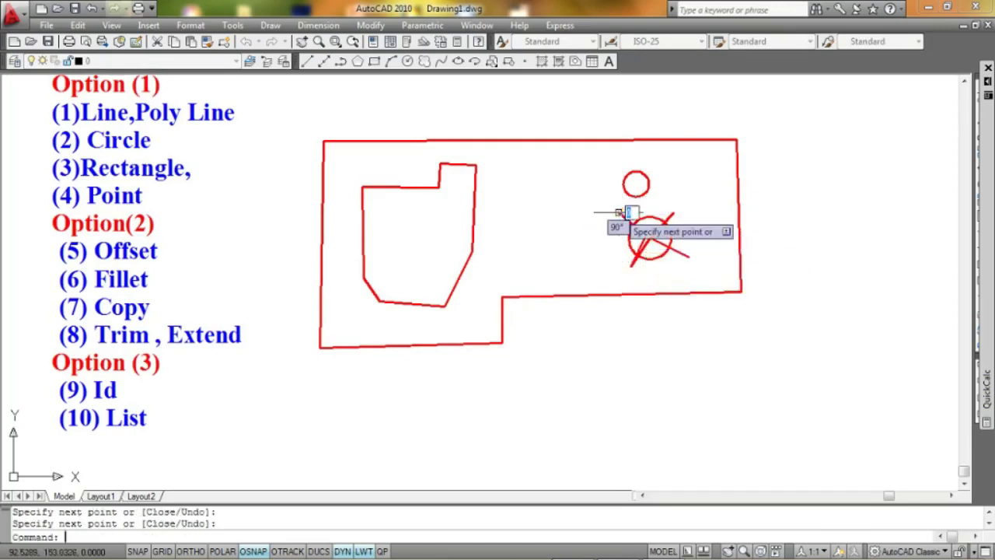
right_click(631, 224)
click(652, 236)
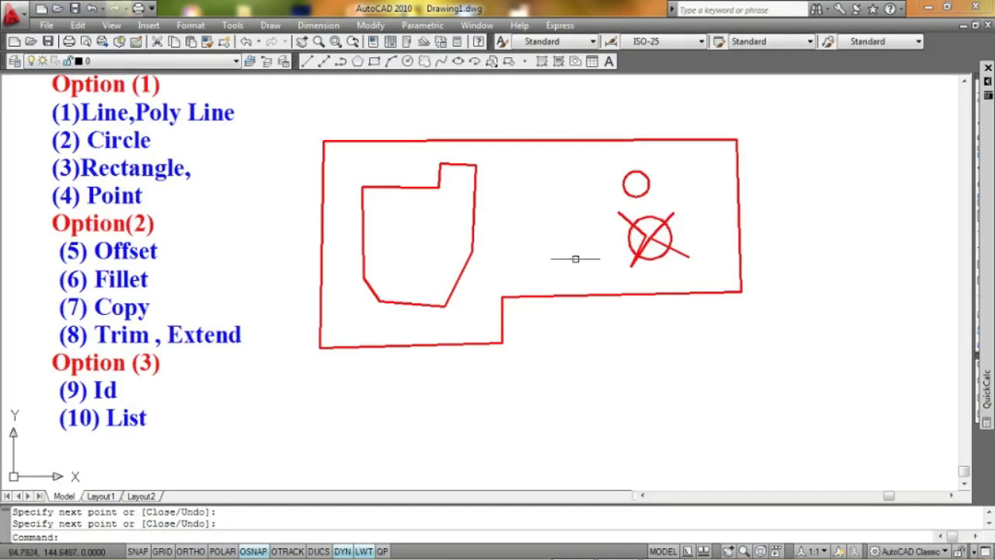
- Place a first point marker beside the inner shape
middle_drag(154, 170, 159, 181)
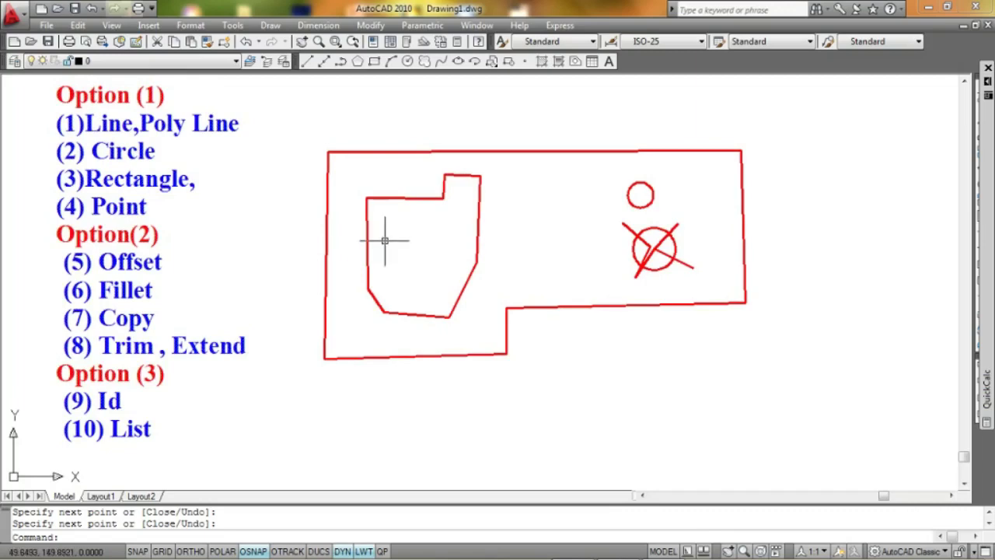
text(PO)
key(Return)
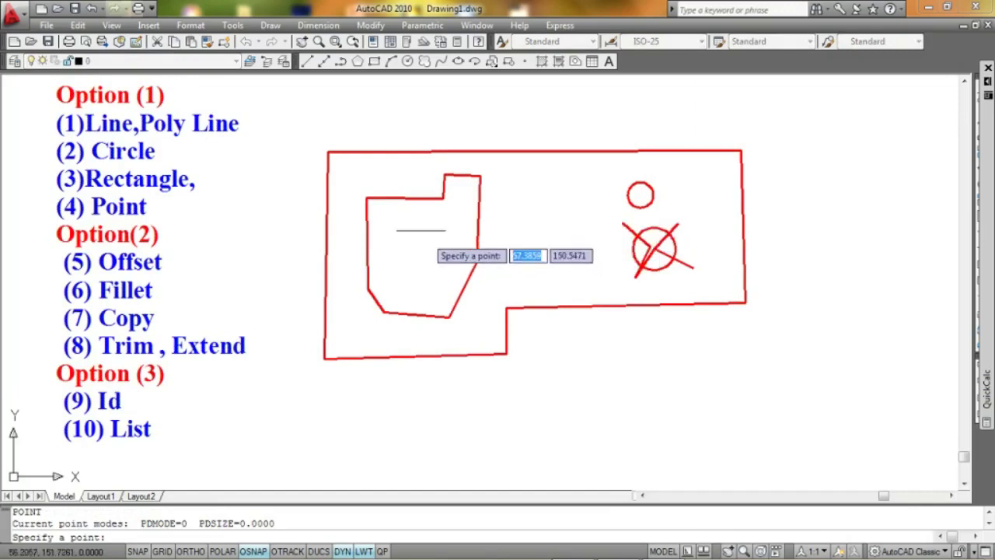
scroll(459, 228, up, 2)
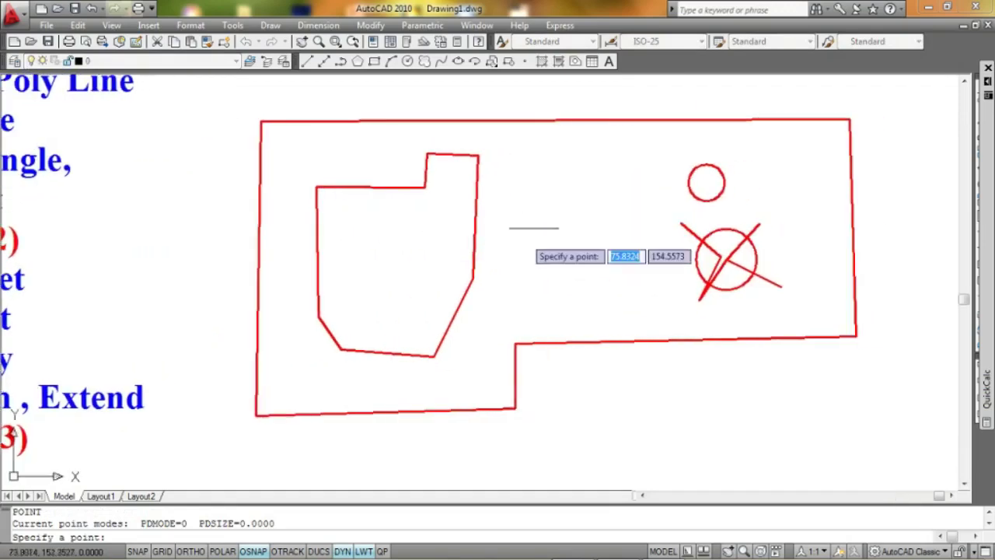
click(492, 216)
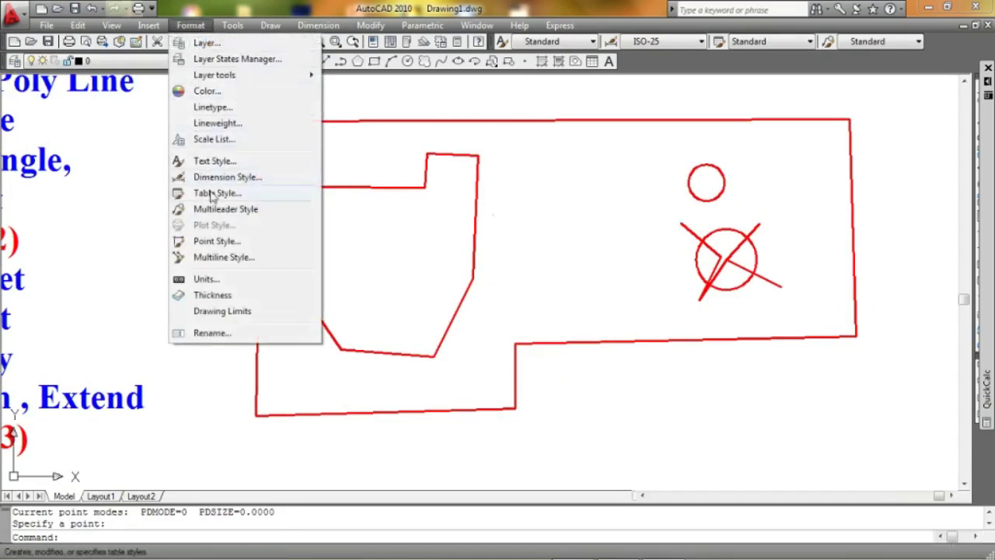
- Change the point style to the circle-crosshair marker
click(209, 242)
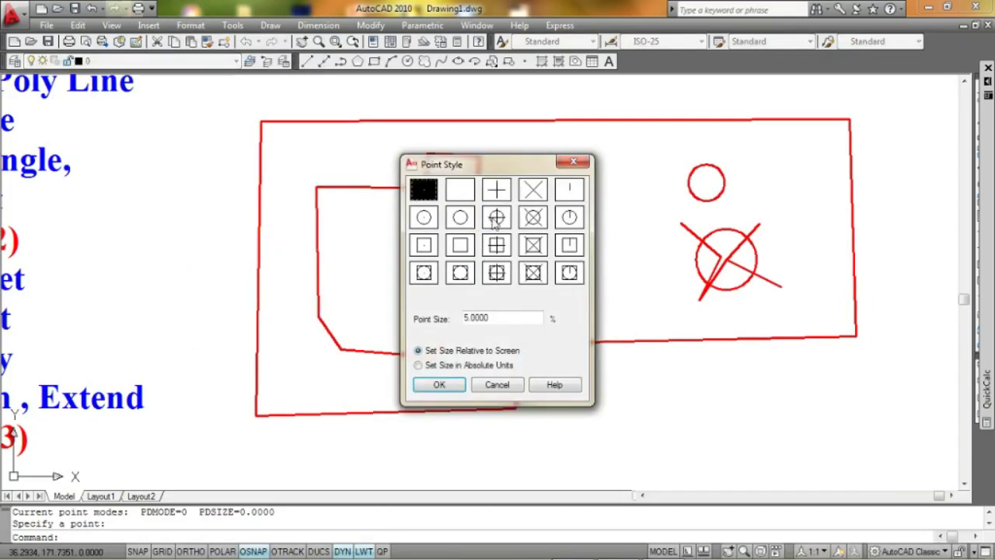
click(496, 217)
click(439, 384)
middle_drag(493, 215, 633, 224)
scroll(612, 246, down, 2)
scroll(599, 249, up, 2)
scroll(589, 251, up, 1)
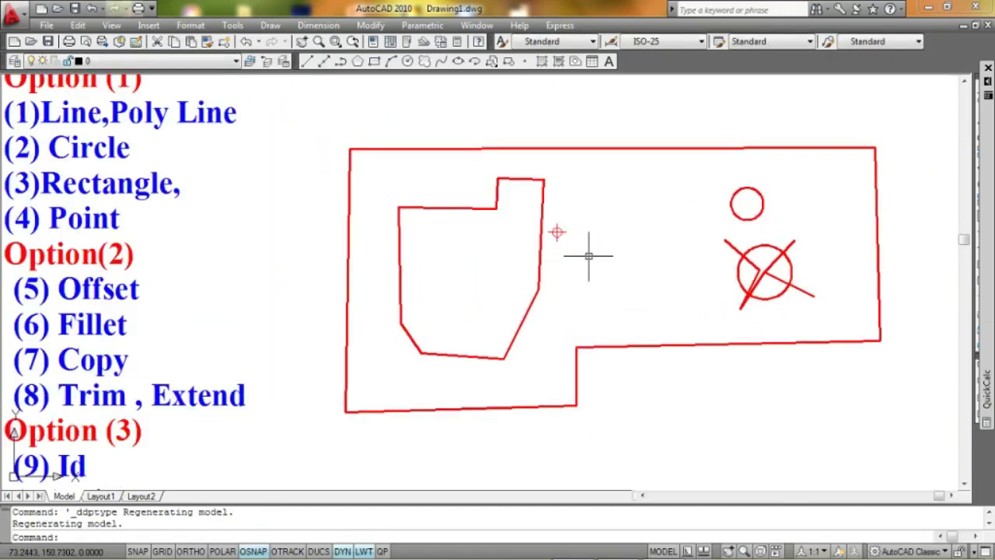
middle_drag(588, 251, 610, 303)
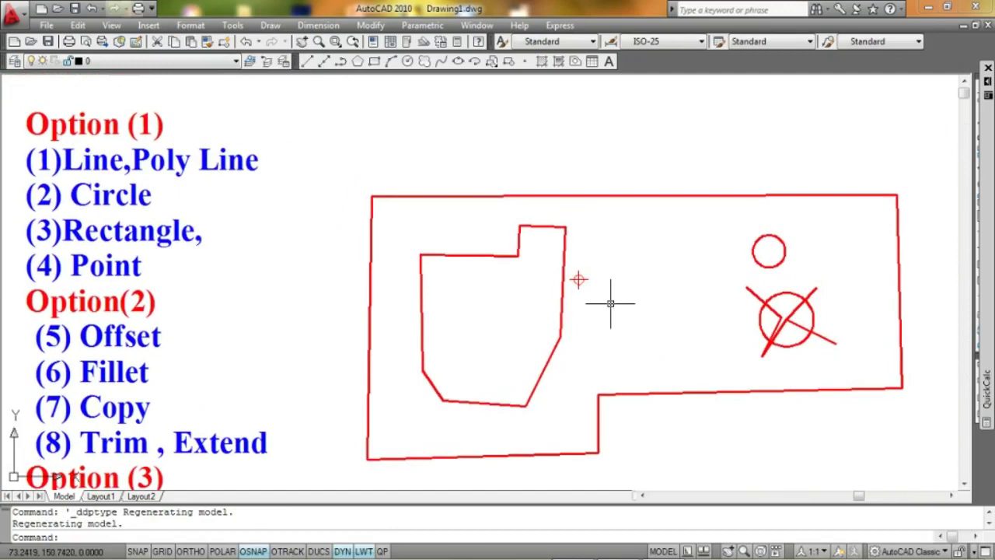
text(PO)
- Place point markers at the inner shape's top-left corner and the notch's three corners
key(Return)
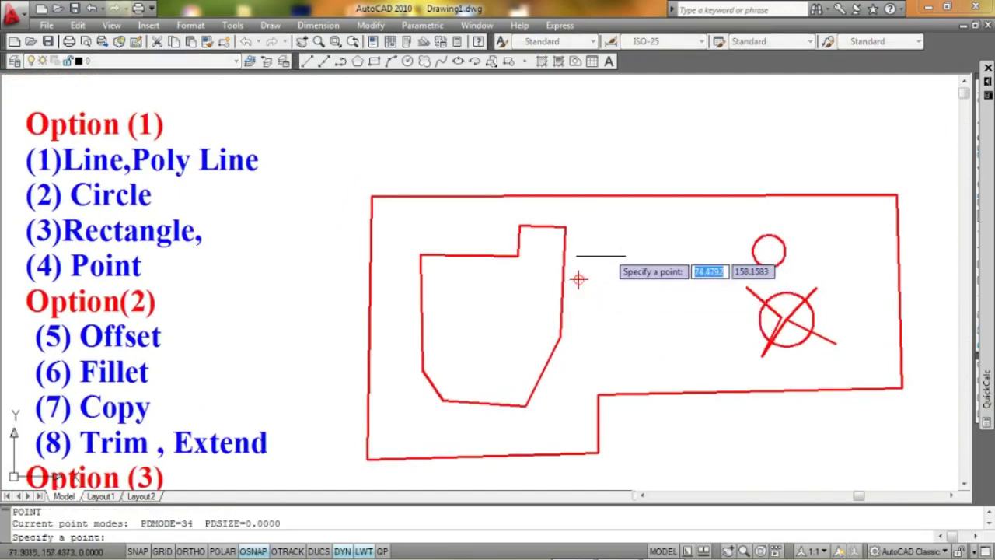
click(579, 278)
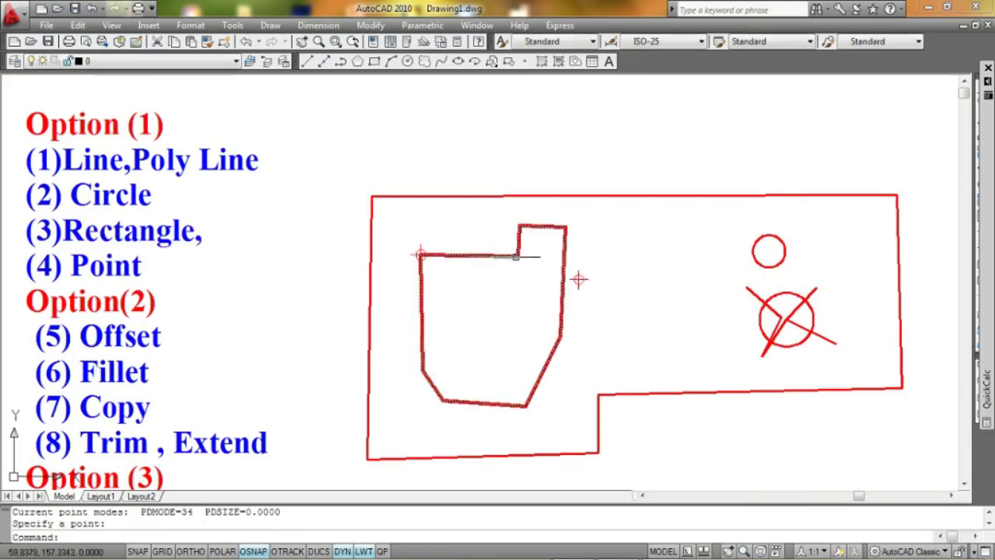
key(Return)
click(518, 256)
key(Return)
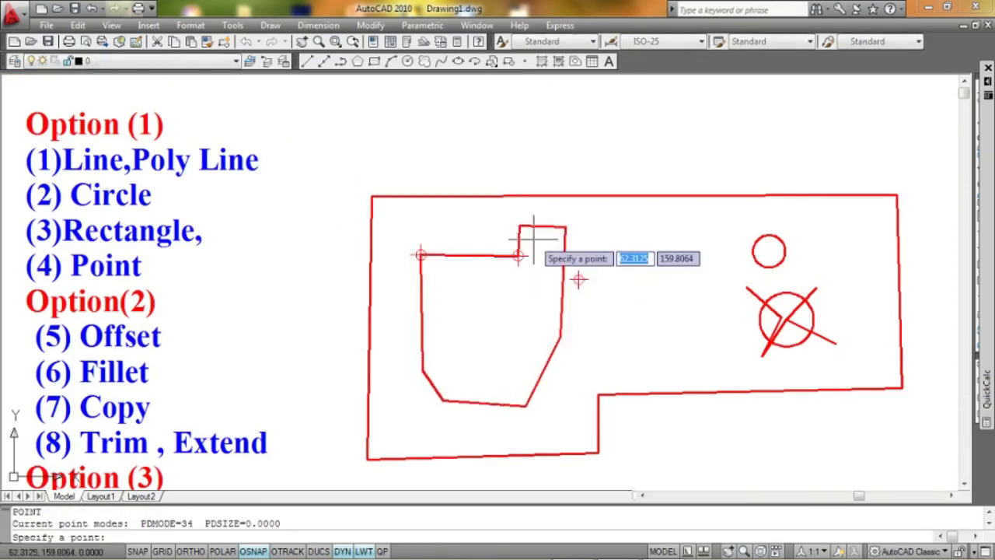
click(520, 225)
key(Return)
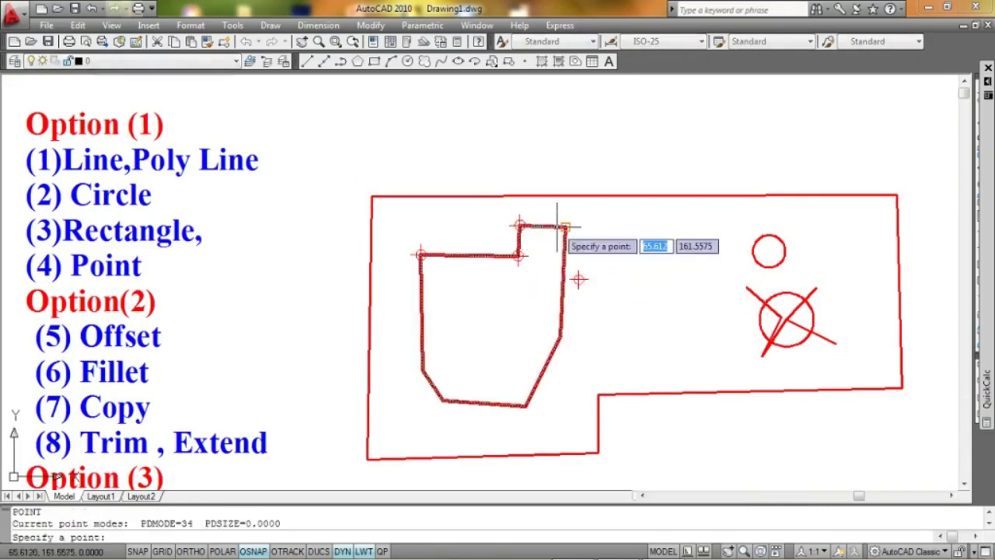
click(557, 225)
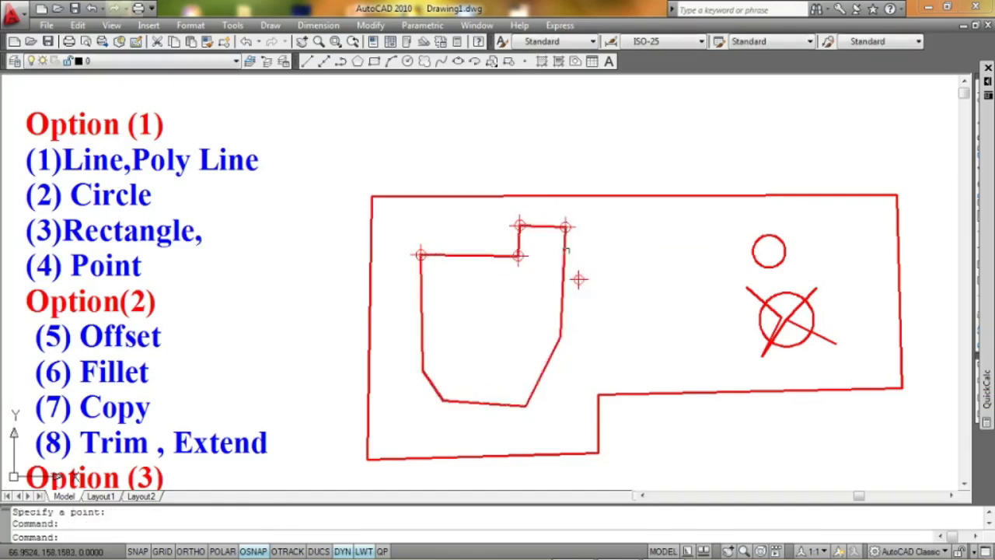
- Select and delete the inner polyline shape, leaving the point markers
click(521, 243)
key(Delete)
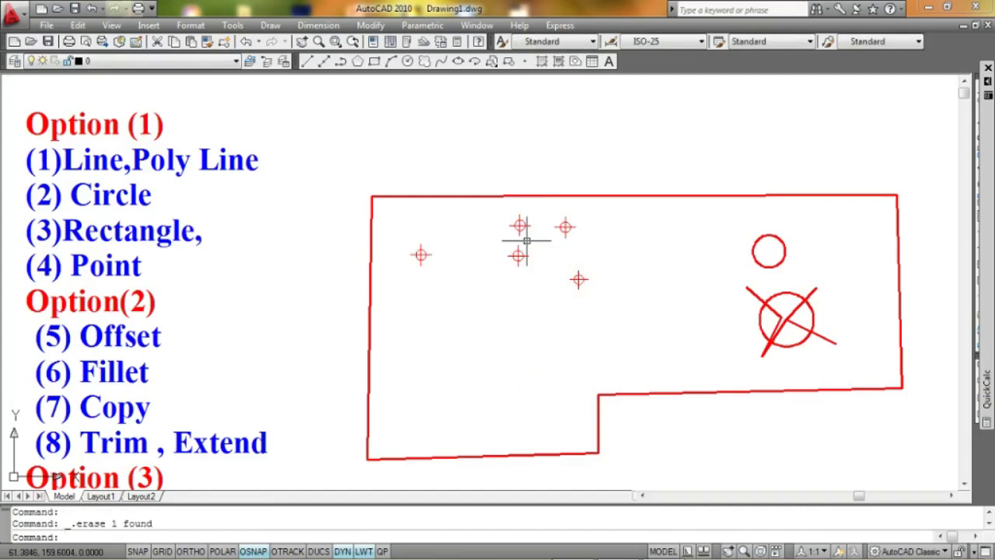
scroll(527, 241, up, 1)
middle_drag(553, 271, 568, 248)
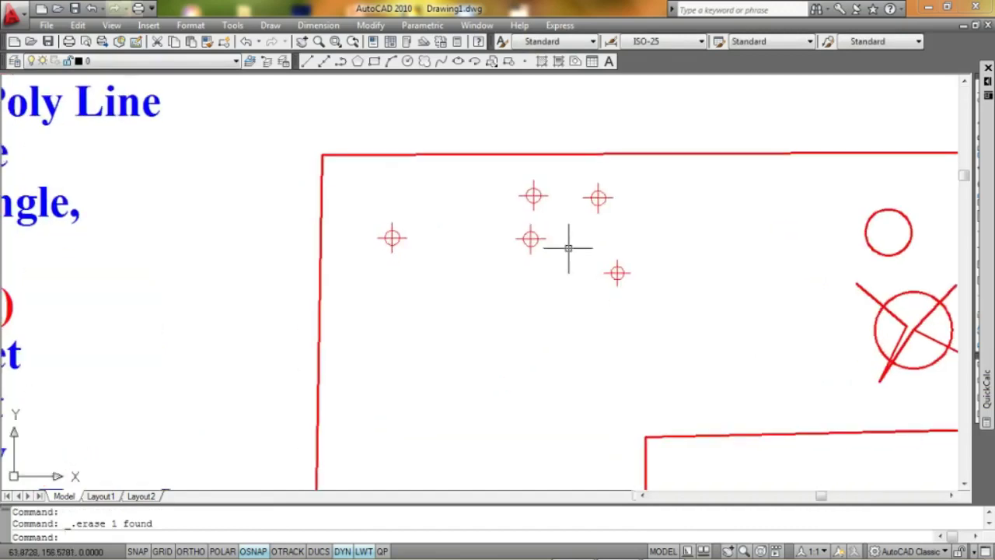
text(L)
- Draw one connected line through four markers: left to right, up, then diagonally down-right
key(Return)
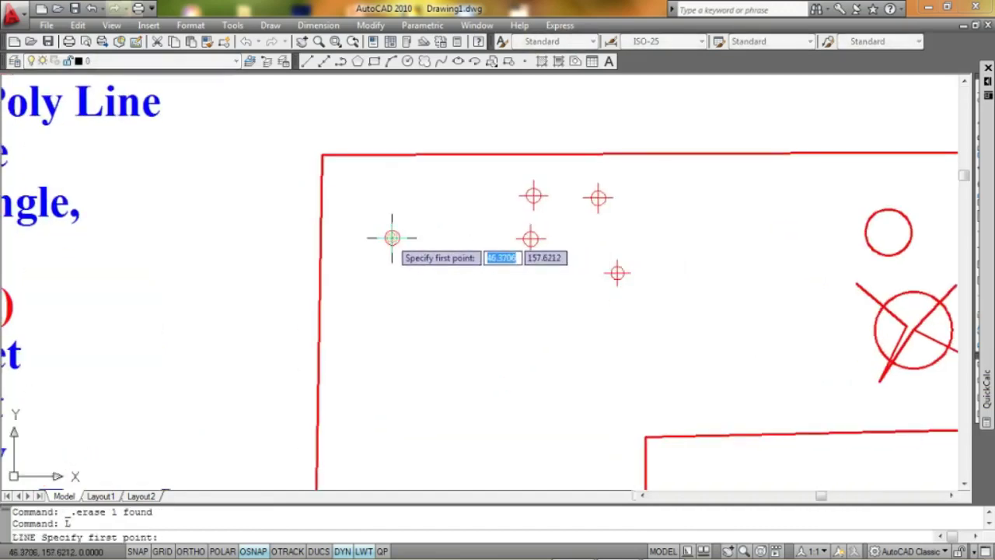
click(391, 238)
click(530, 238)
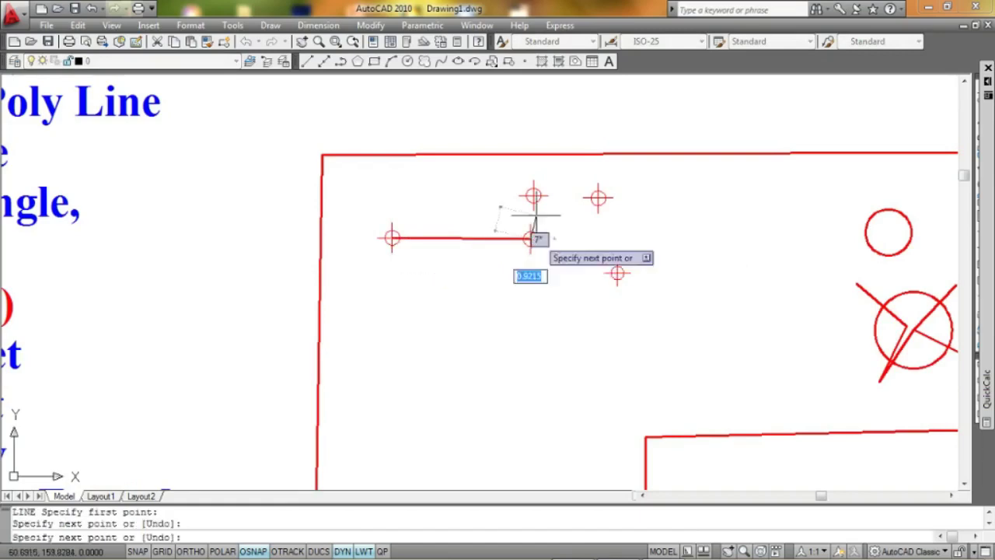
click(534, 196)
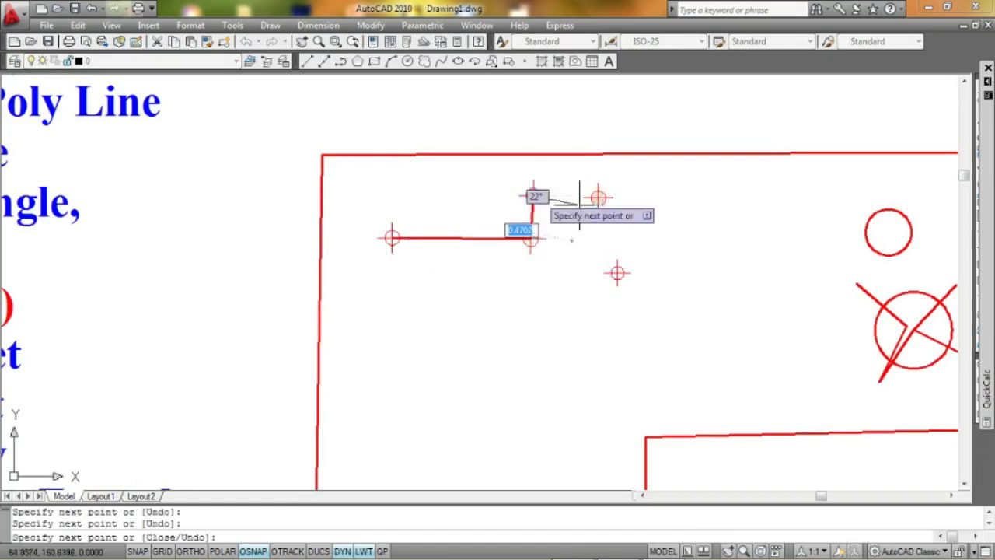
click(617, 274)
key(Return)
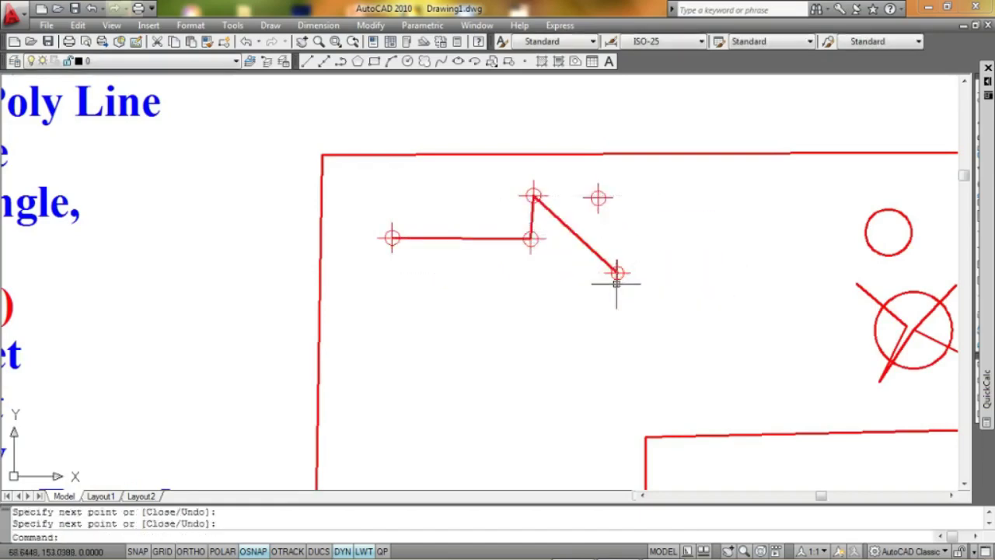
scroll(615, 272, down, 4)
scroll(537, 269, up, 2)
middle_drag(534, 265, 522, 268)
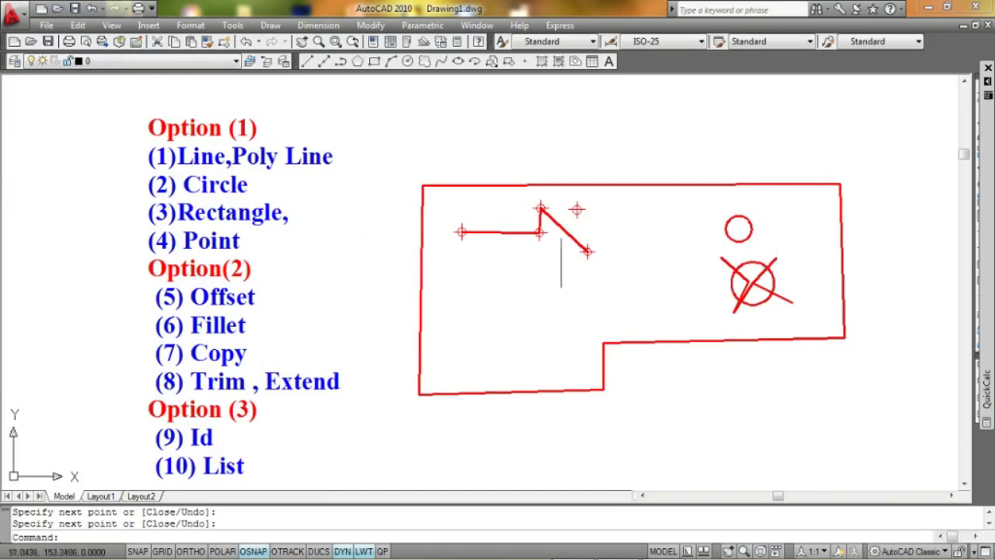
middle_drag(261, 237, 211, 231)
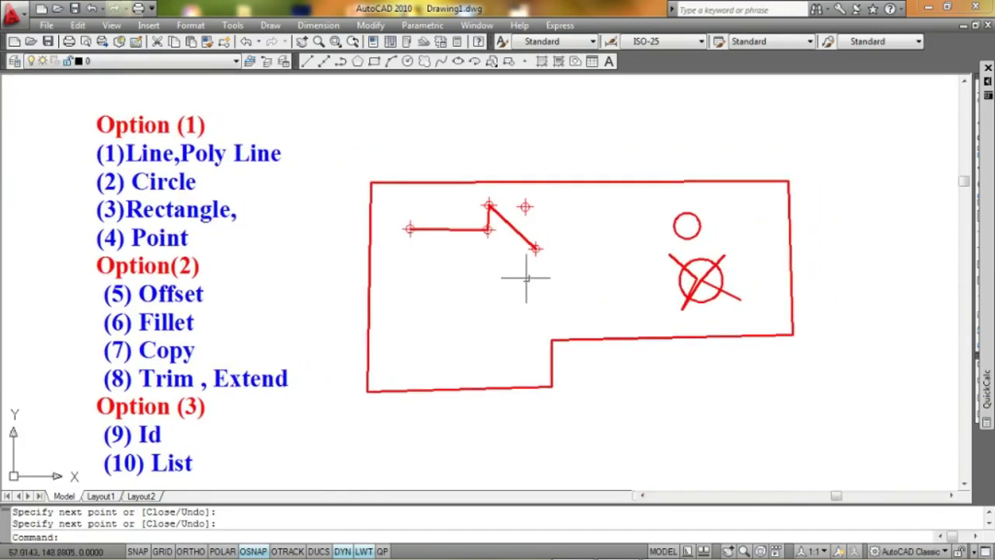
- Window-select every object in the drawing and delete them
click(853, 429)
click(350, 160)
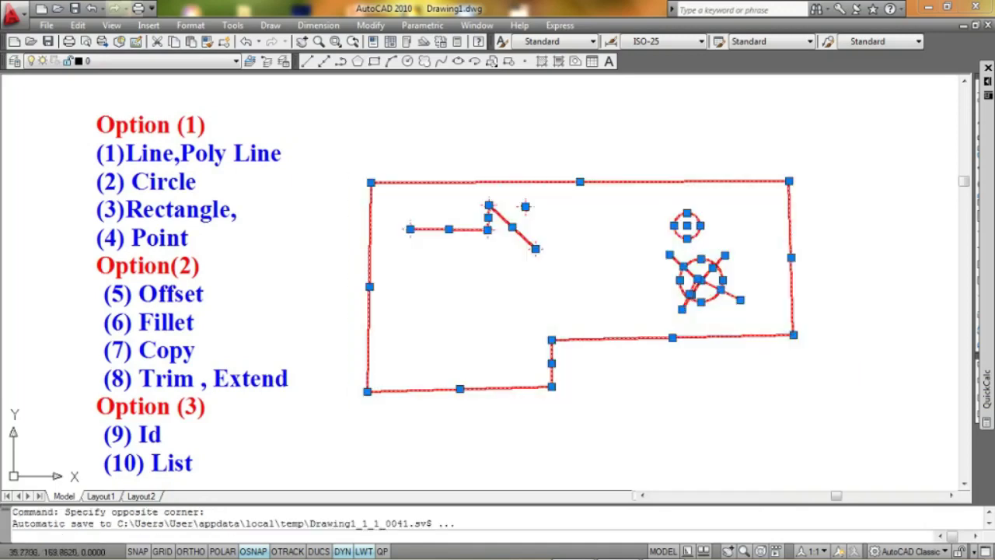
key(Delete)
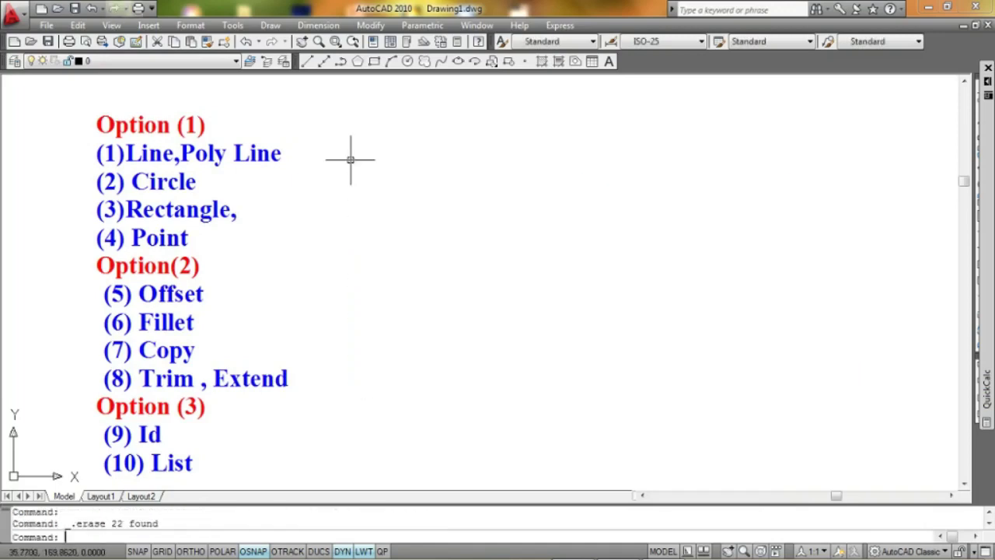
text(PL)
- Draw an eight-vertex irregular polyline and close it with the C option
key(Return)
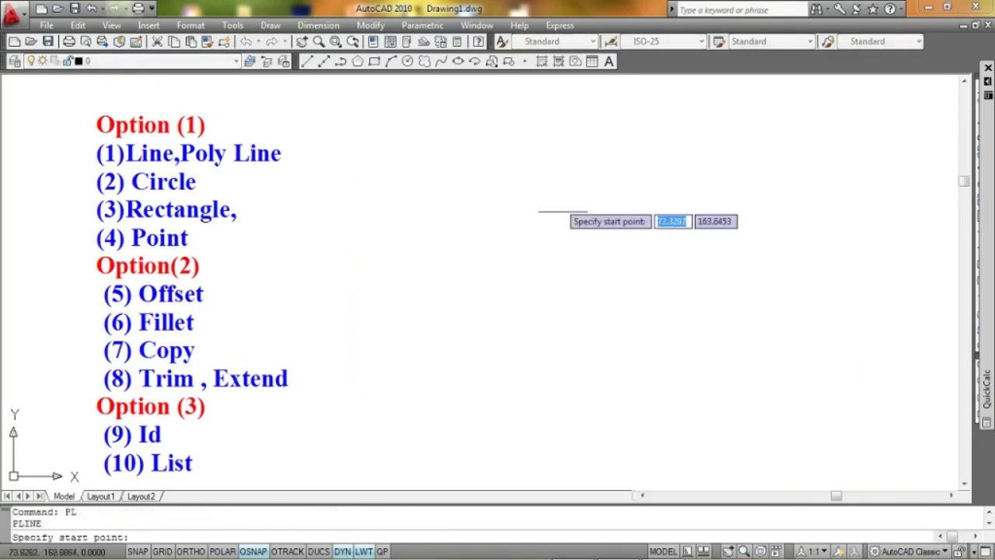
click(446, 257)
click(424, 208)
click(513, 188)
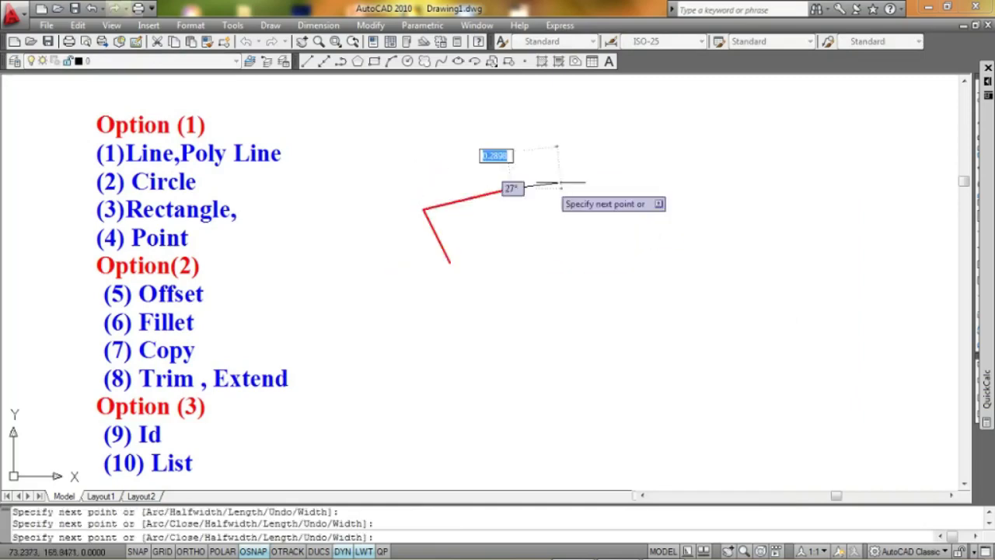
click(559, 183)
click(602, 170)
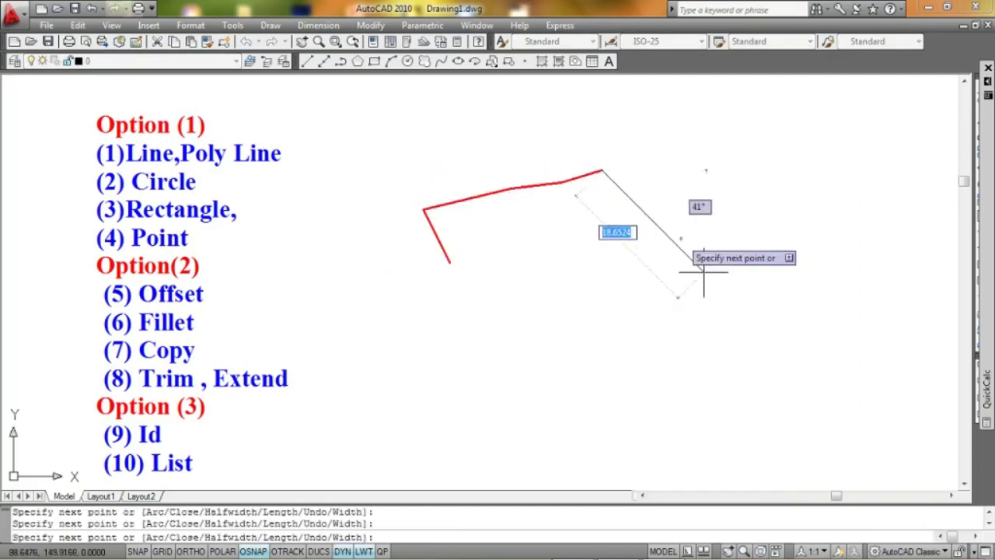
click(689, 269)
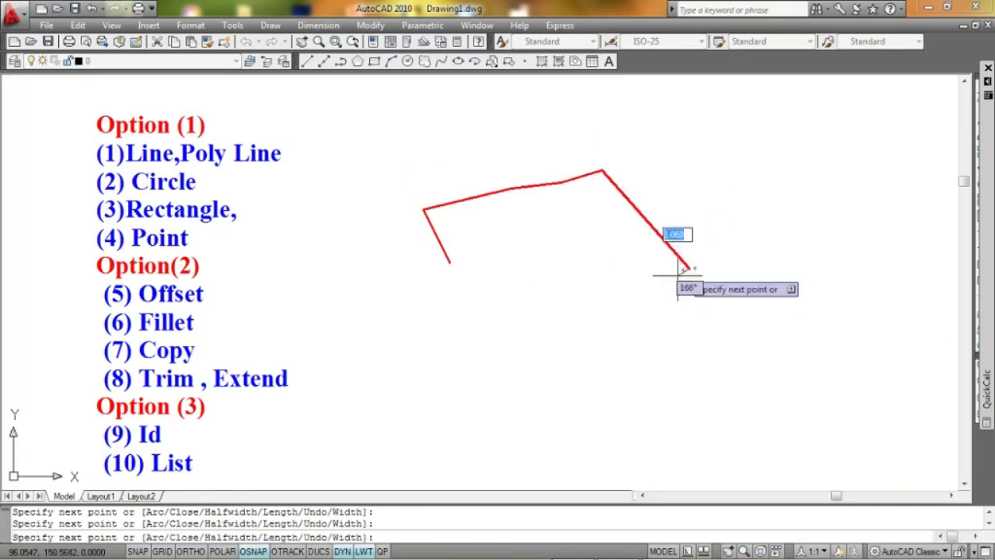
click(616, 347)
click(474, 325)
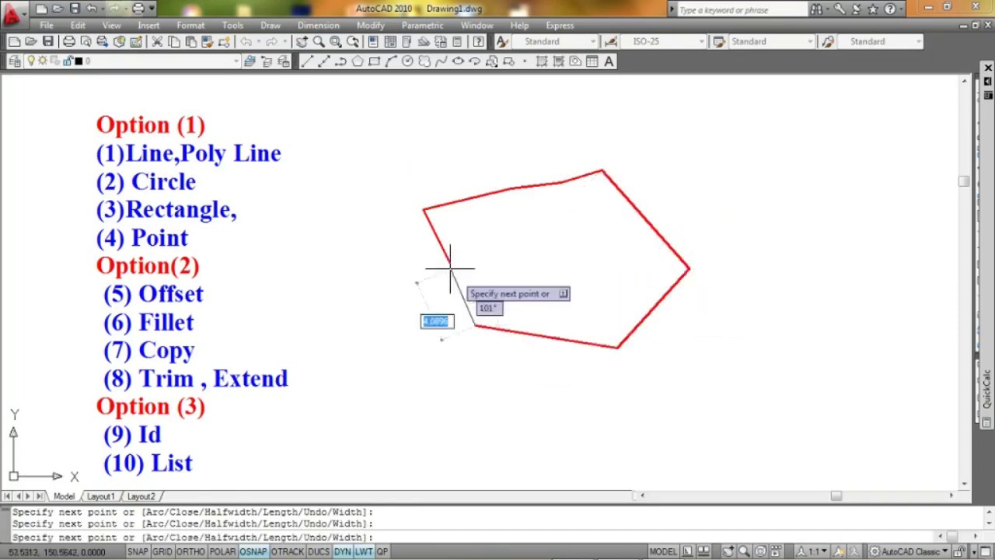
text(c)
key(Return)
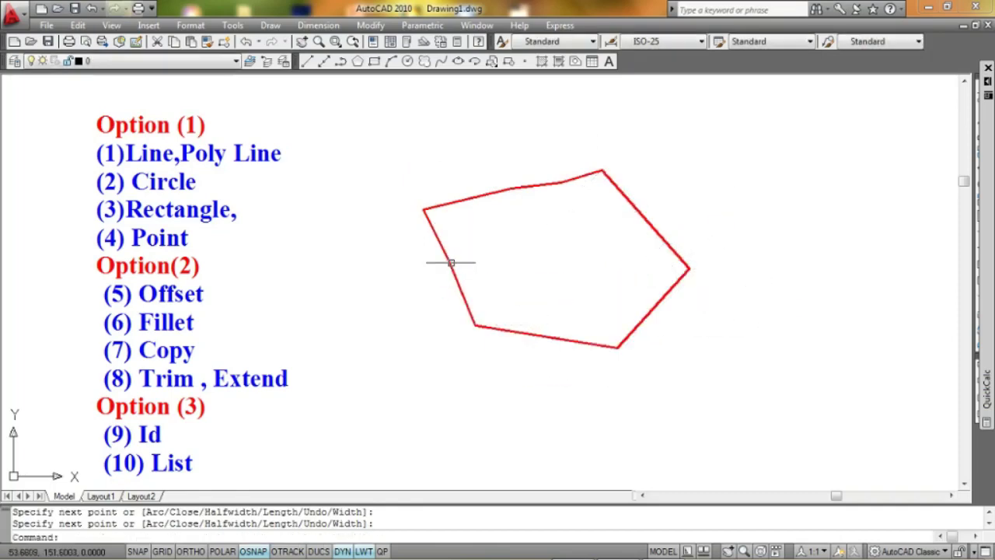
mouse_move(510, 251)
middle_down()
mouse_move(498, 247)
mouse_move(518, 273)
middle_up()
text(REC)
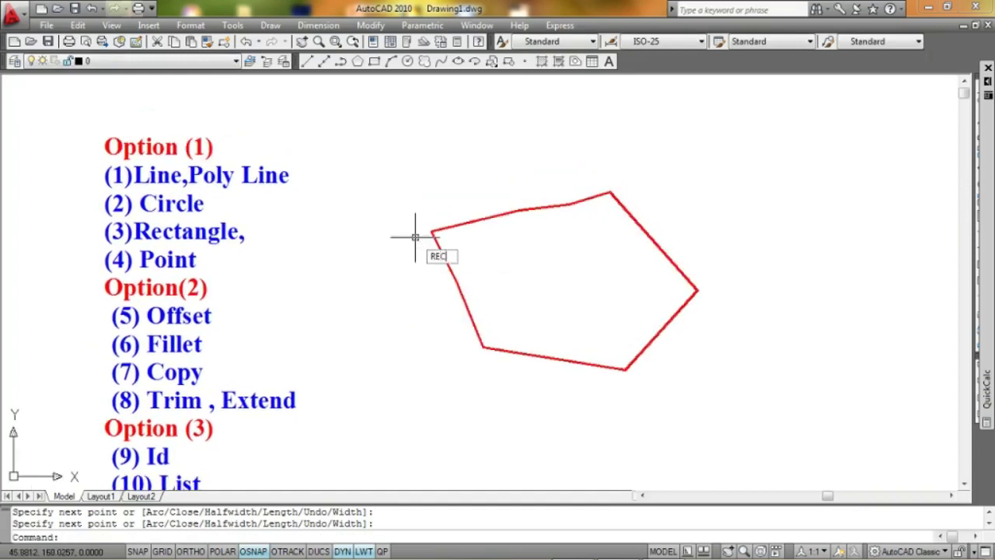
- Draw a rectangle from above-left to below-right that encloses the irregular polygon
key(Return)
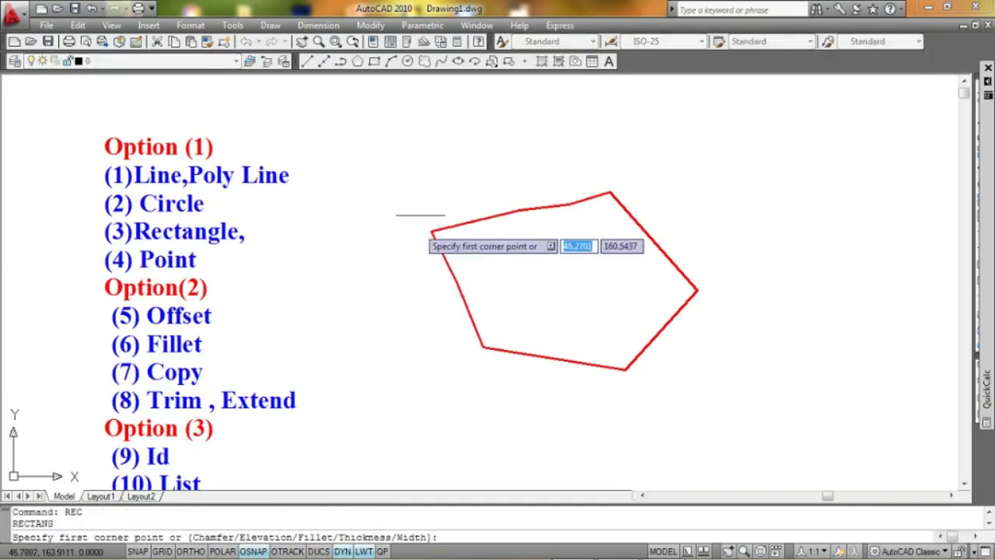
click(411, 183)
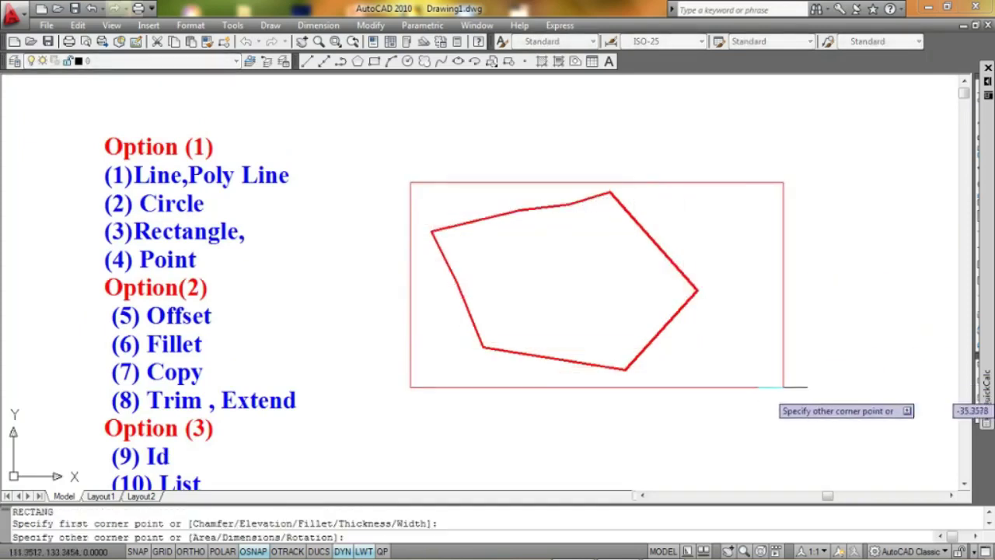
click(801, 400)
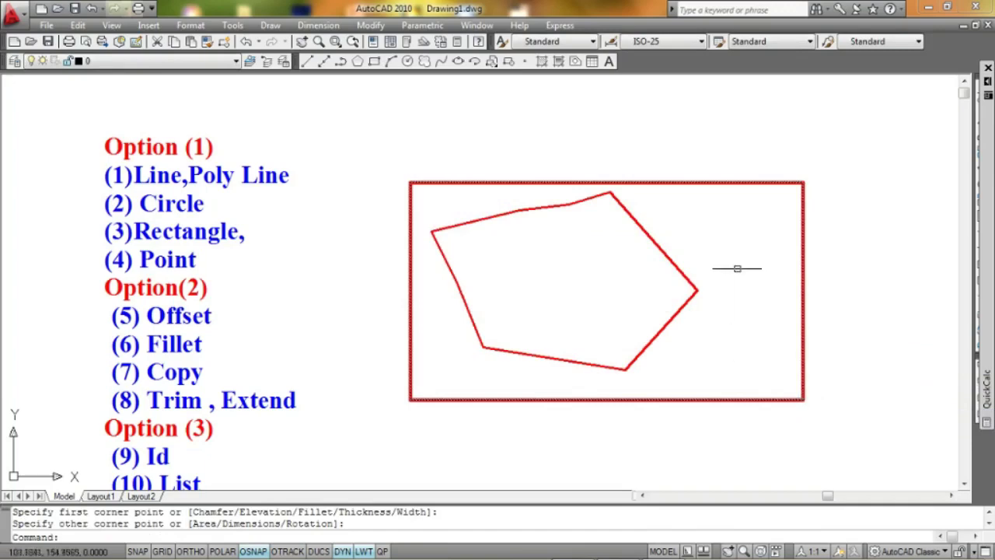
middle_drag(655, 285, 633, 275)
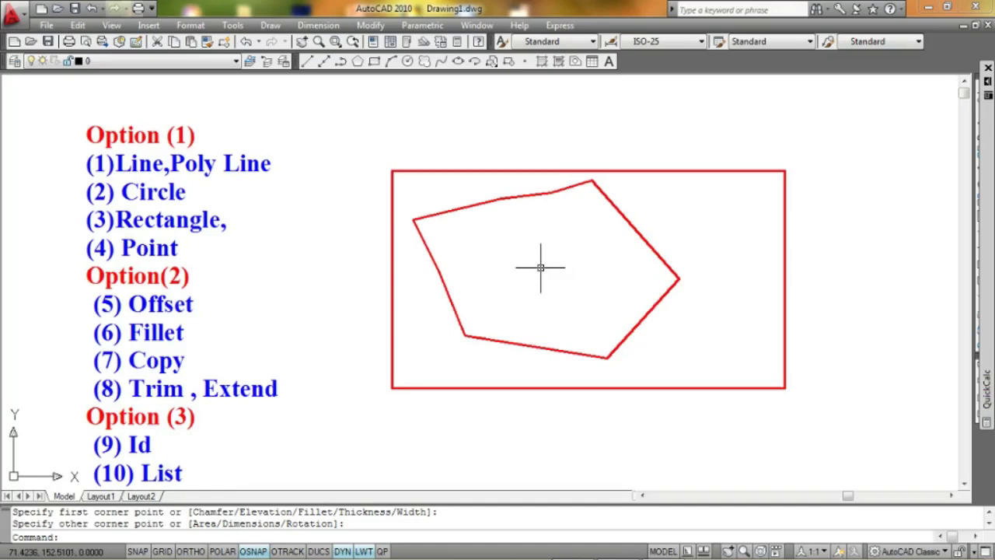
text(PL)
- Draw a small closed four-corner tilted square polyline inside the irregular polygon
key(Return)
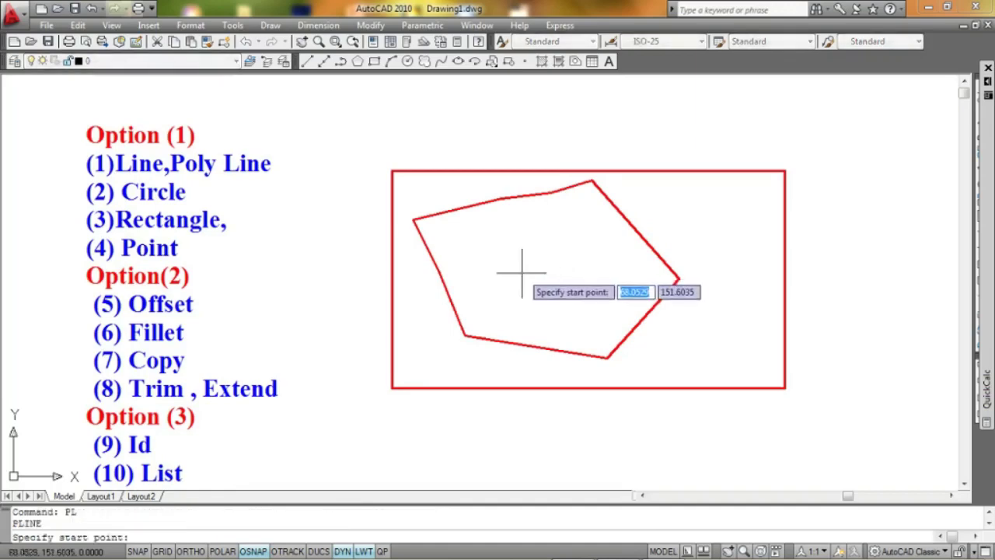
click(496, 283)
click(493, 255)
click(519, 252)
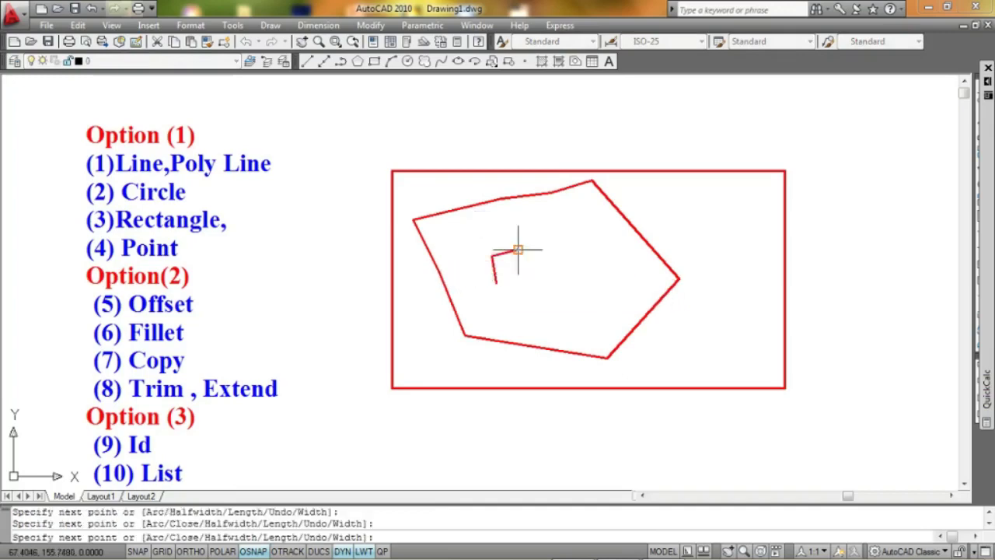
click(519, 276)
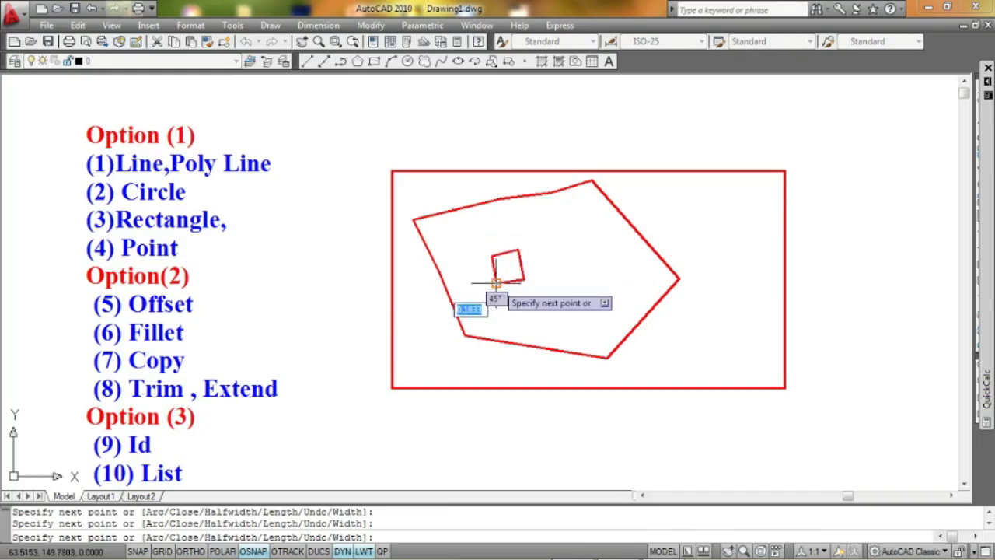
click(496, 283)
key(Return)
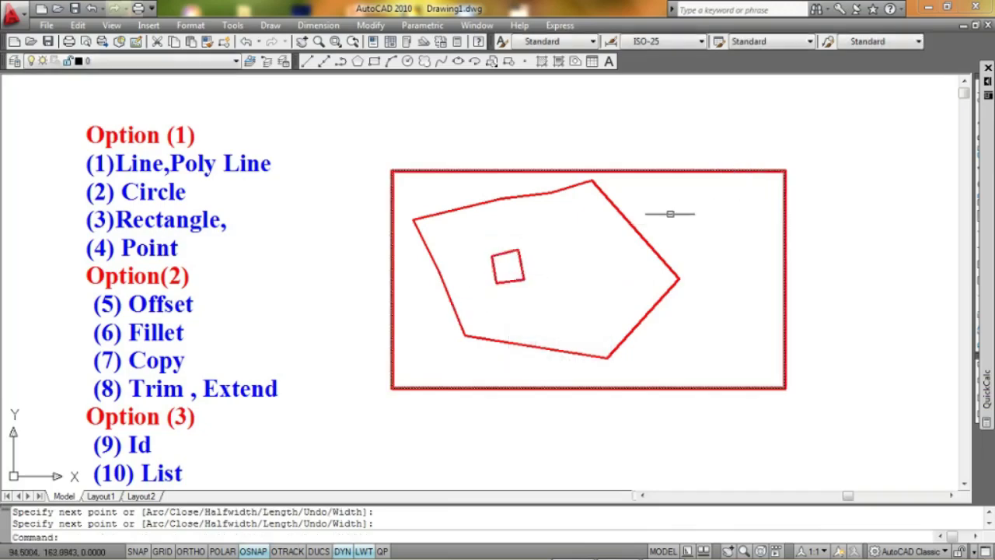
scroll(476, 267, up, 1)
scroll(496, 254, up, 1)
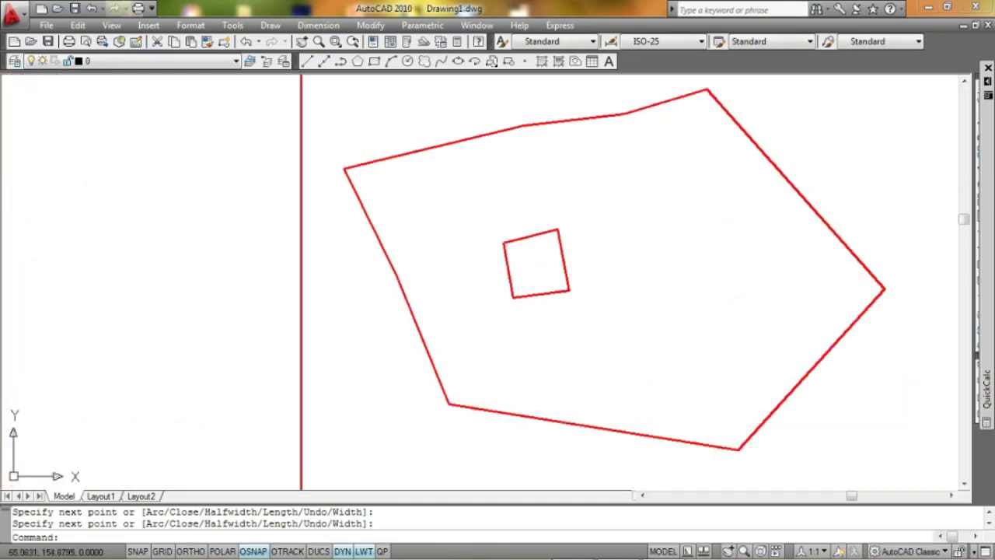
scroll(502, 302, down, 1)
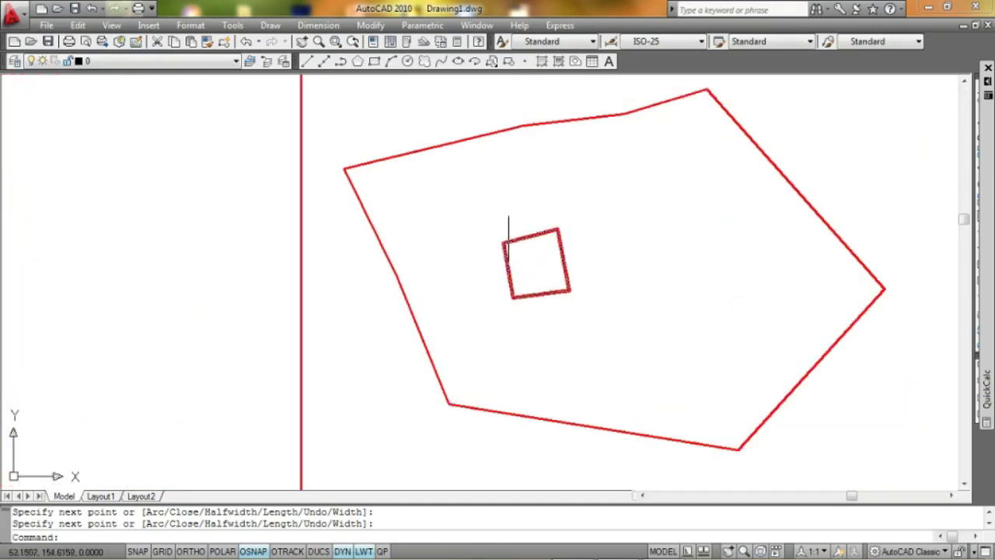
scroll(510, 233, down, 2)
middle_drag(570, 272, 480, 232)
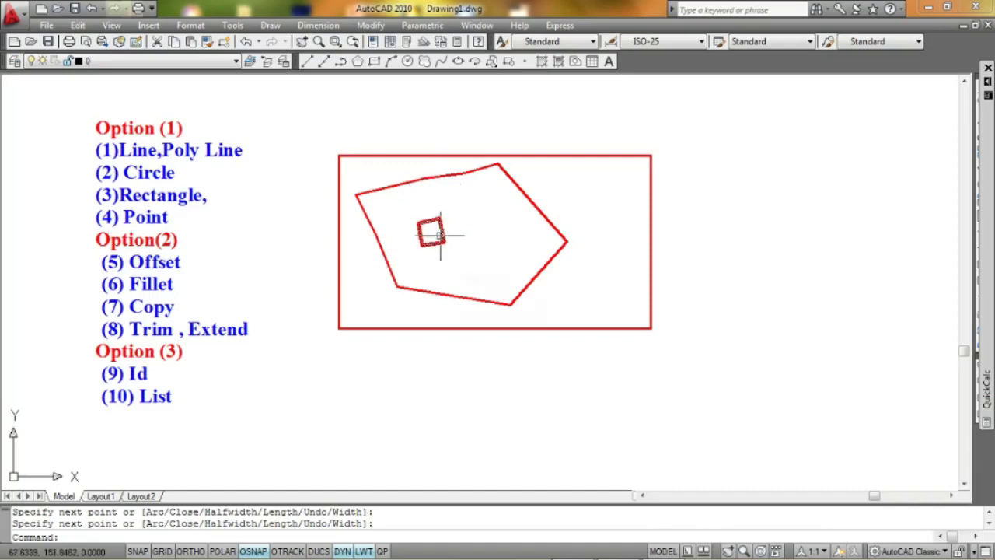
- Draw an open eight-vertex polyline running below, around the right side, and above the rectangle
mouse_move(440, 235)
text(pl)
key(Return)
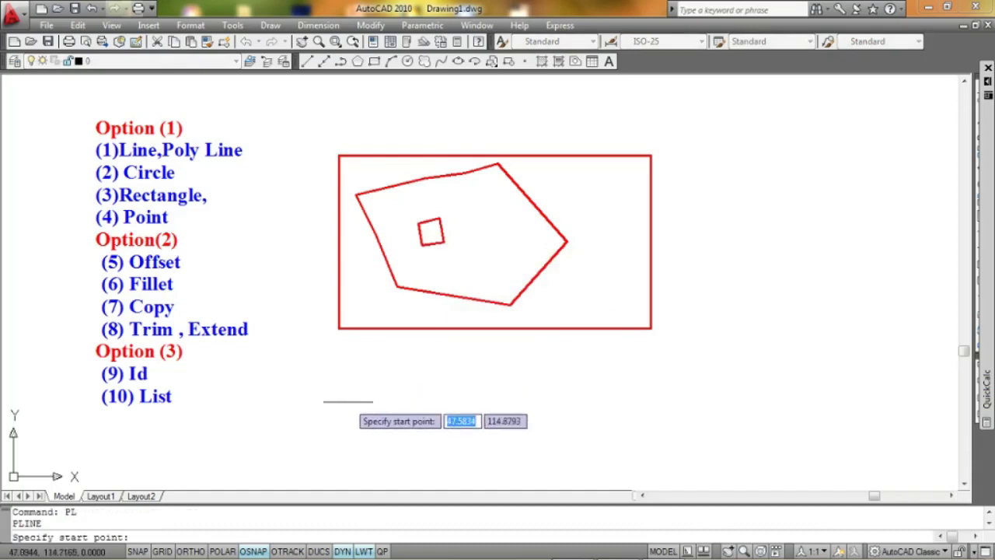
click(346, 404)
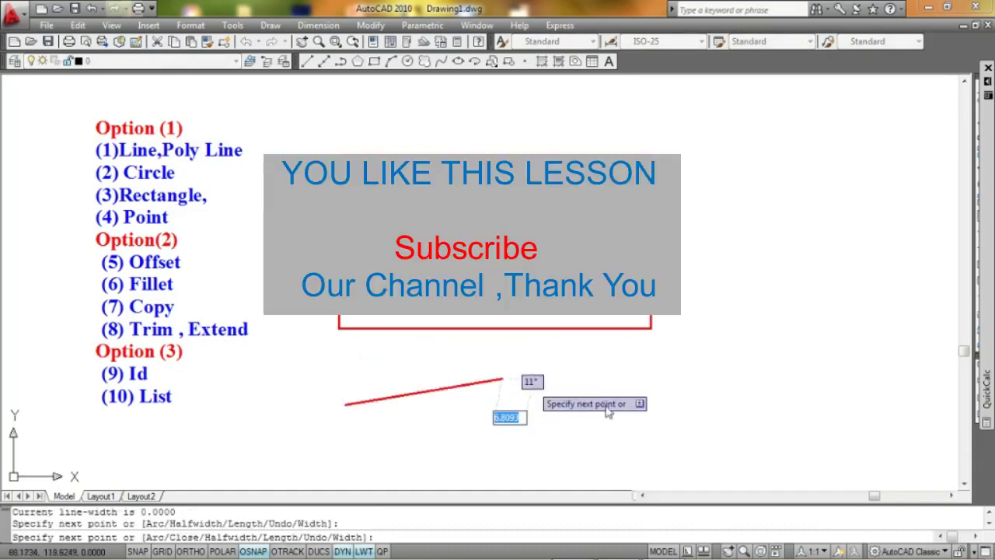
click(502, 379)
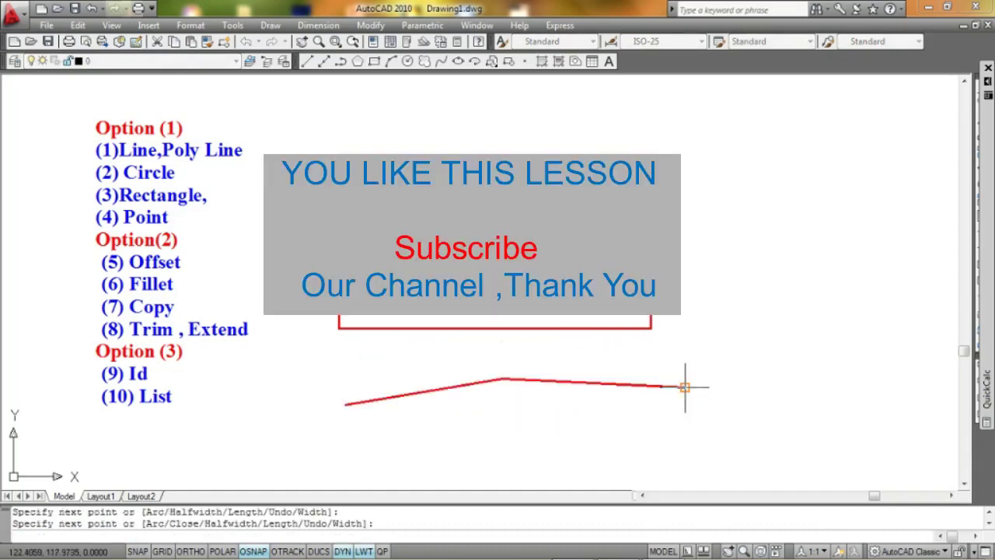
click(685, 386)
click(710, 325)
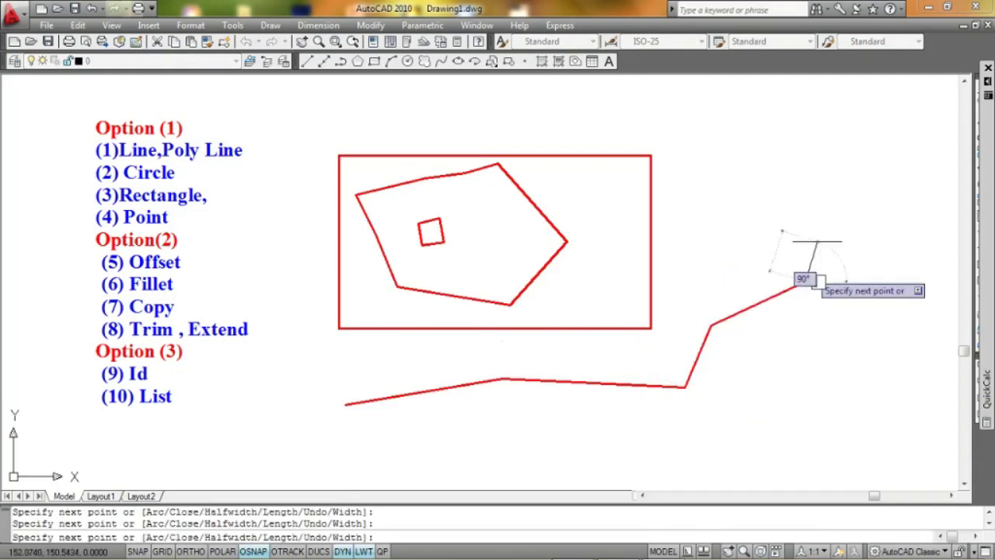
click(805, 281)
click(815, 219)
click(723, 150)
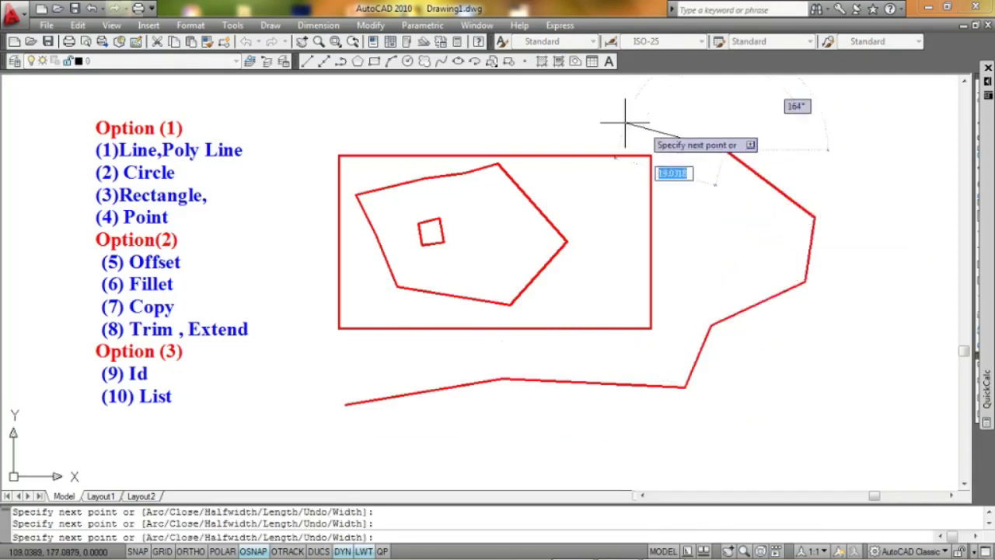
click(532, 138)
key(Return)
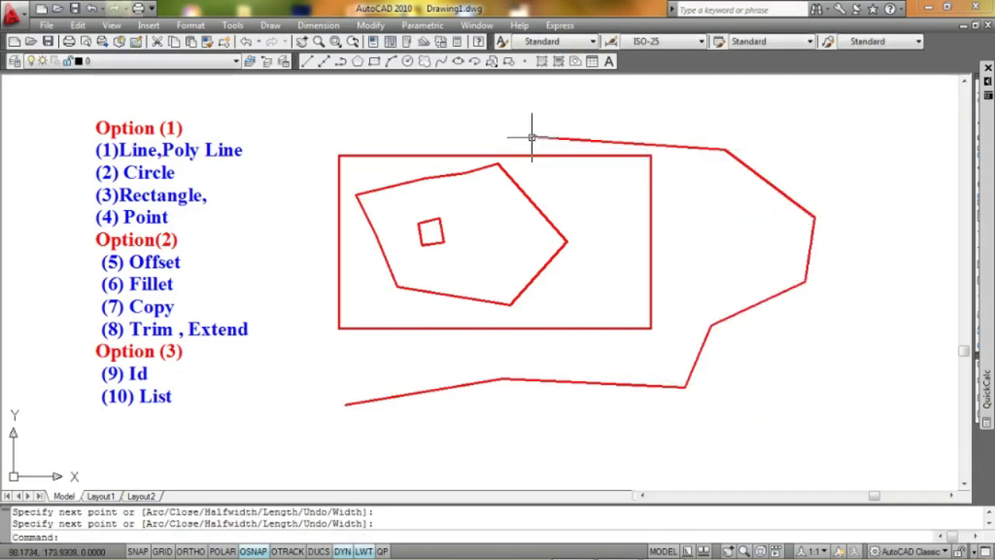
middle_drag(498, 208, 481, 200)
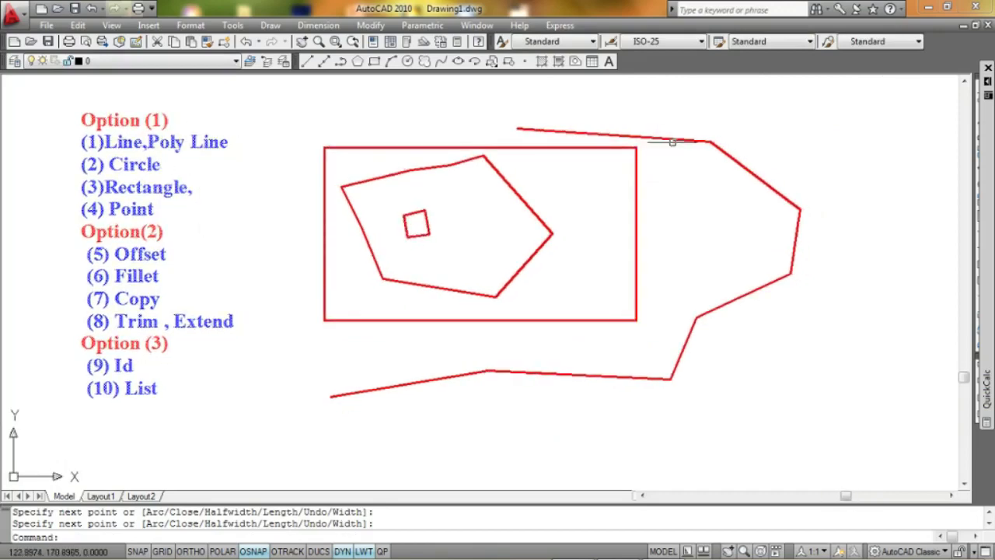
middle_drag(682, 175, 678, 177)
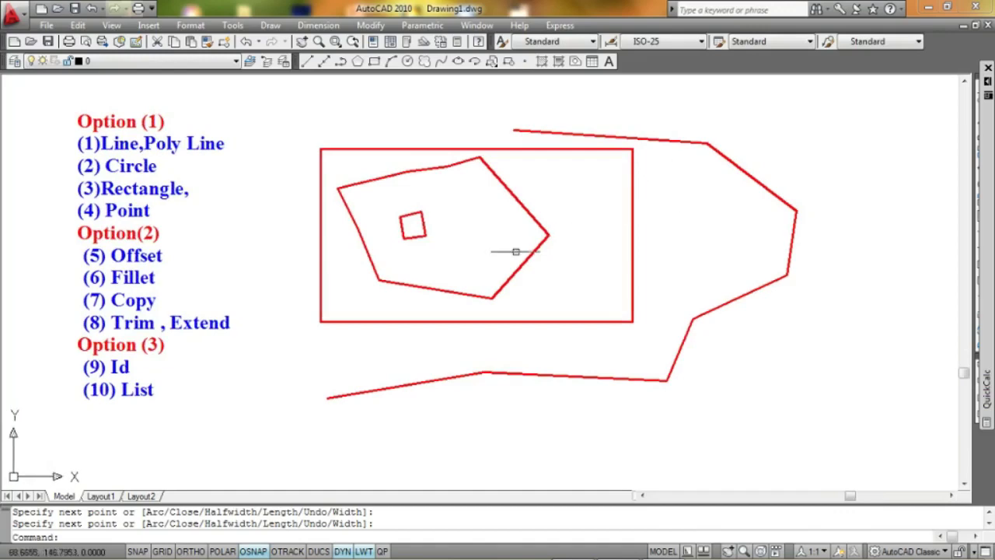
middle_drag(175, 224, 183, 231)
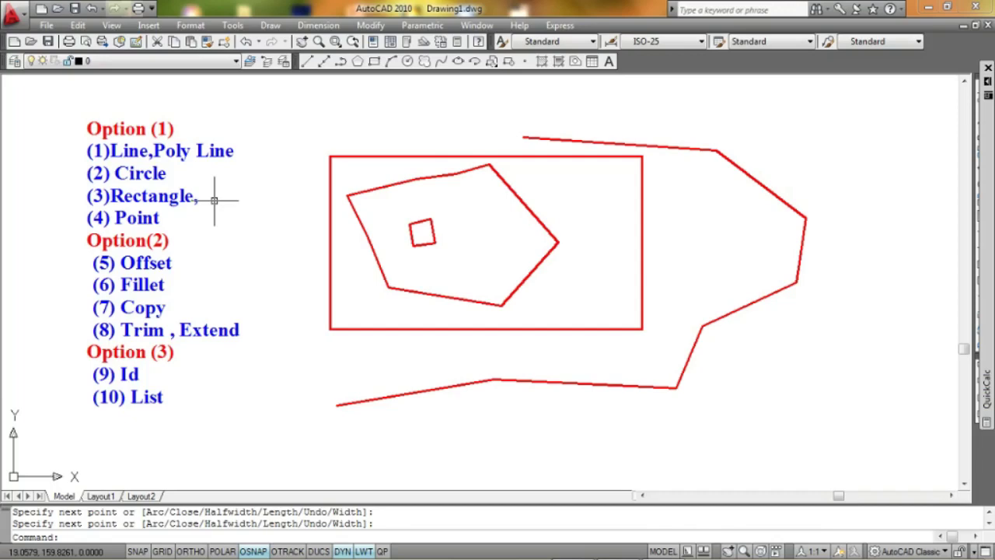
middle_drag(189, 260, 191, 238)
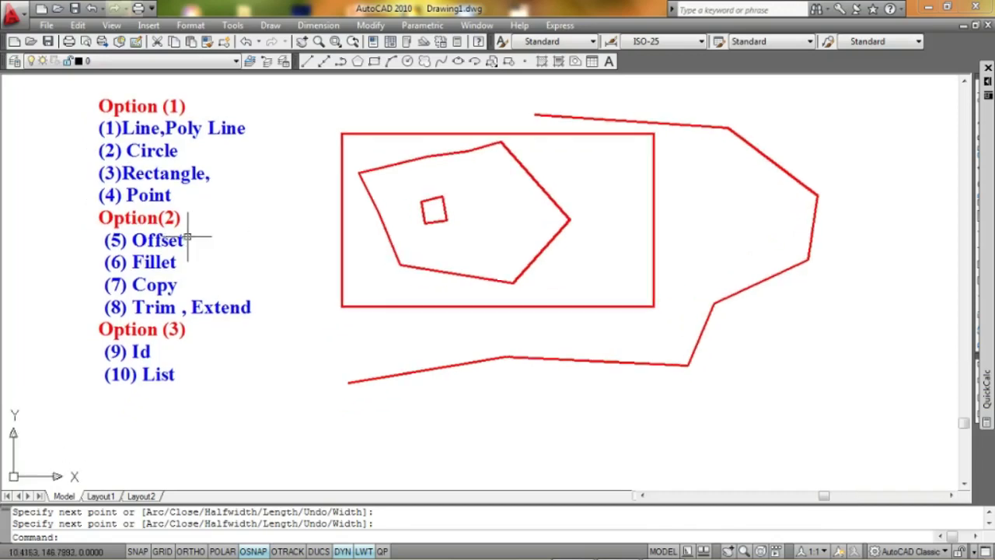
scroll(188, 236, up, 2)
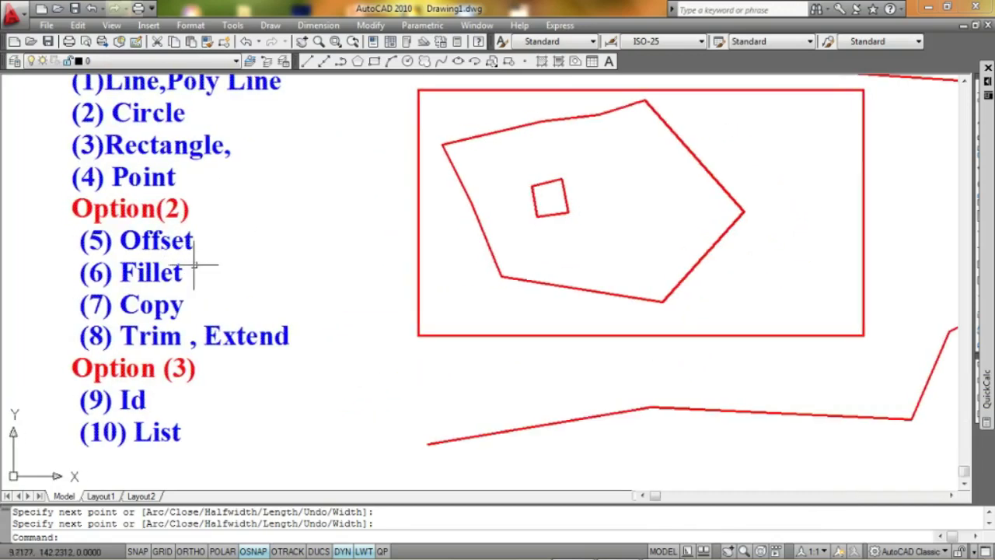
mouse_move(233, 249)
middle_down()
mouse_move(228, 267)
mouse_move(173, 264)
middle_up()
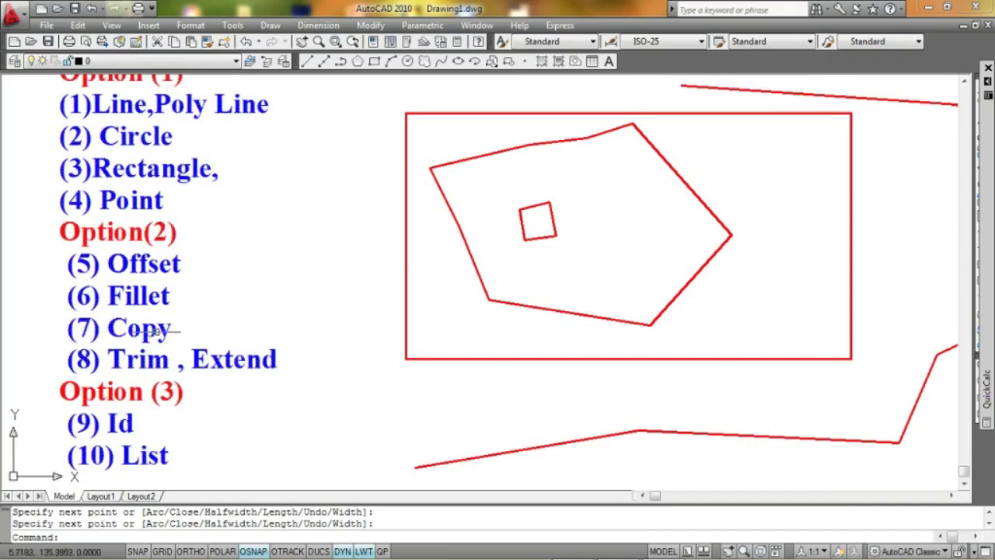
- Change item (7) of the option list to read 'Copy, MOVE' and close the text editor
click(174, 329)
double_click(144, 370)
text(, m)
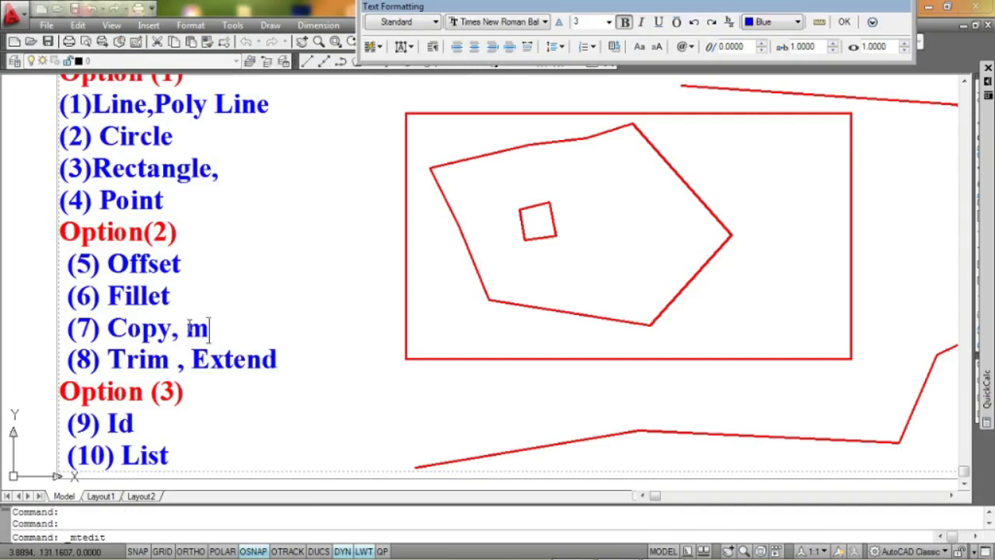
text(OVE)
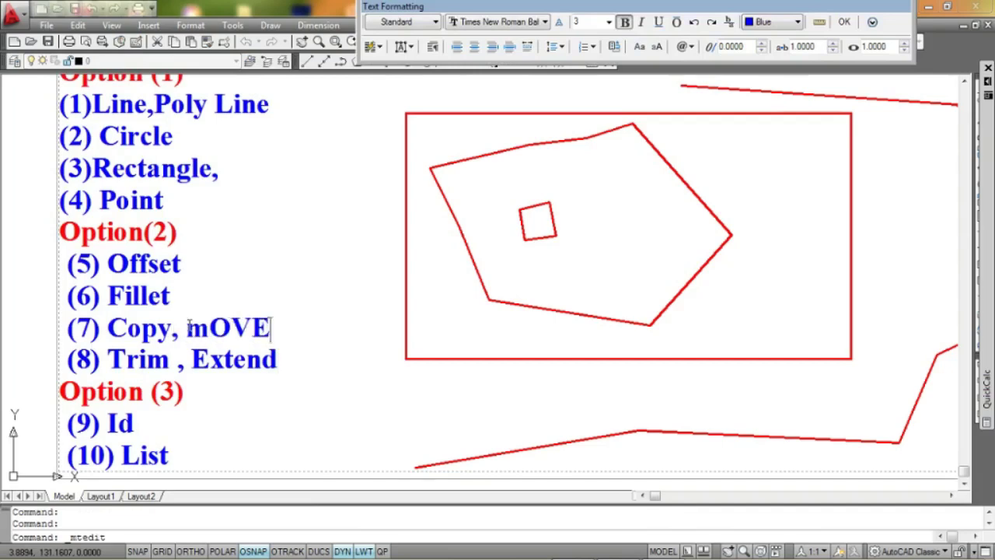
key(BackSpace)
key(BackSpace)
key(BackSpace)
text(MO)
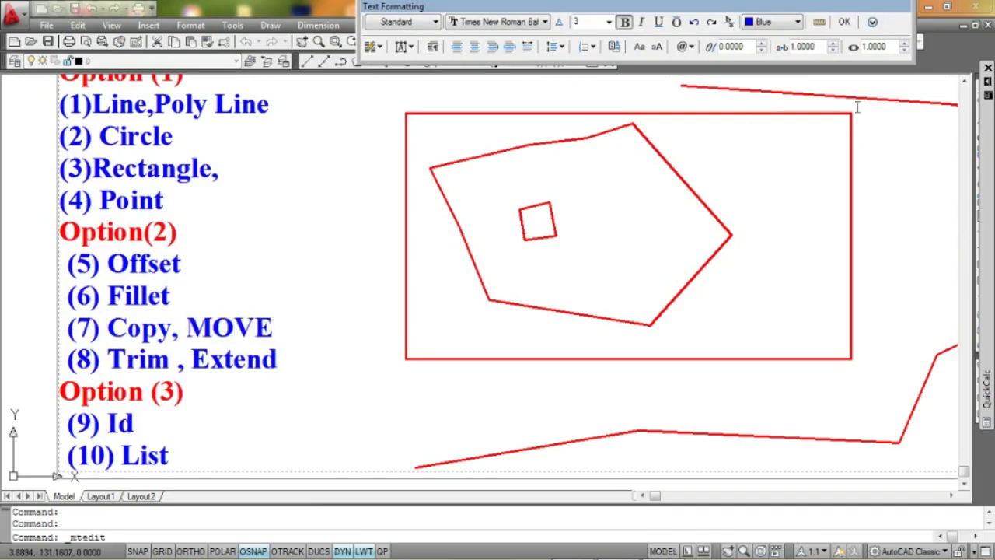
click(846, 24)
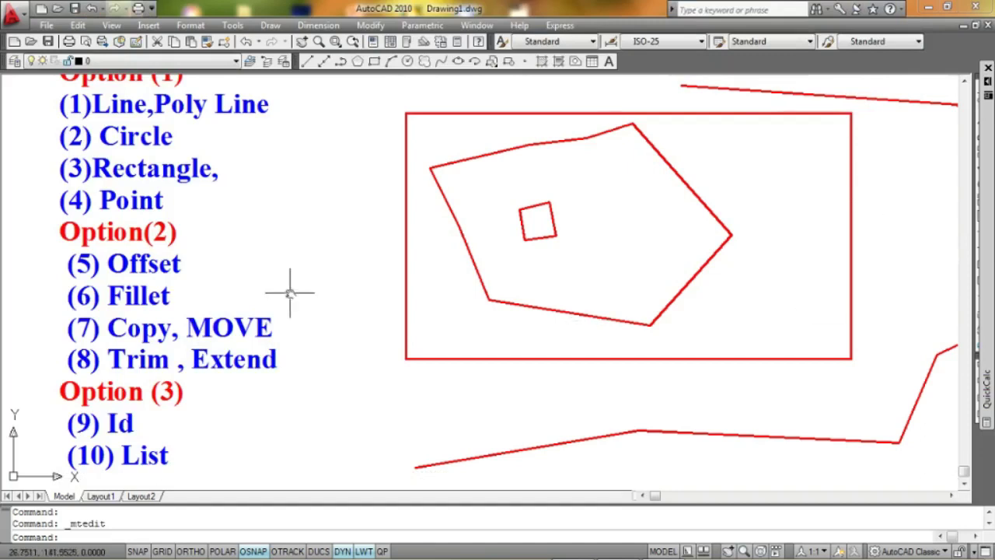
middle_drag(288, 288, 329, 306)
middle_drag(194, 249, 201, 245)
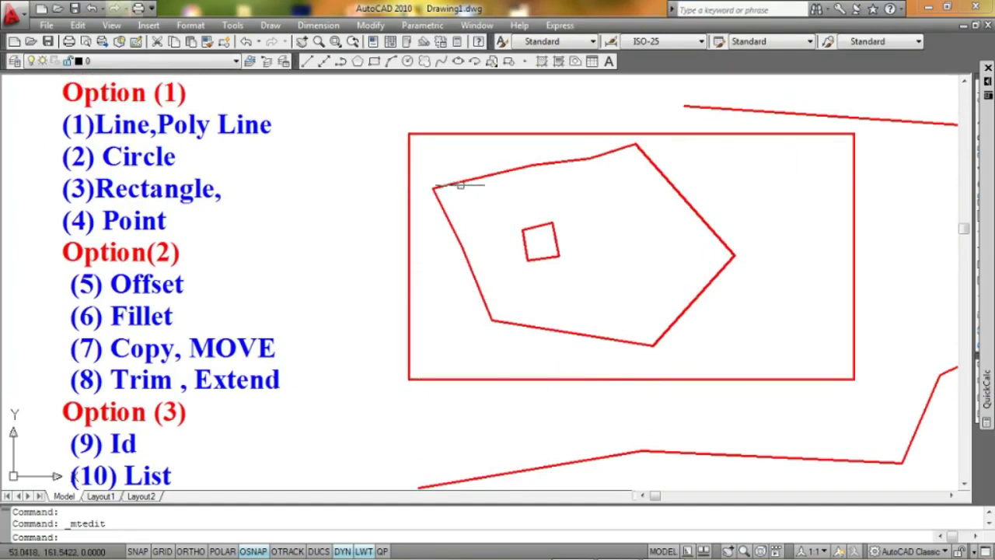
click(455, 234)
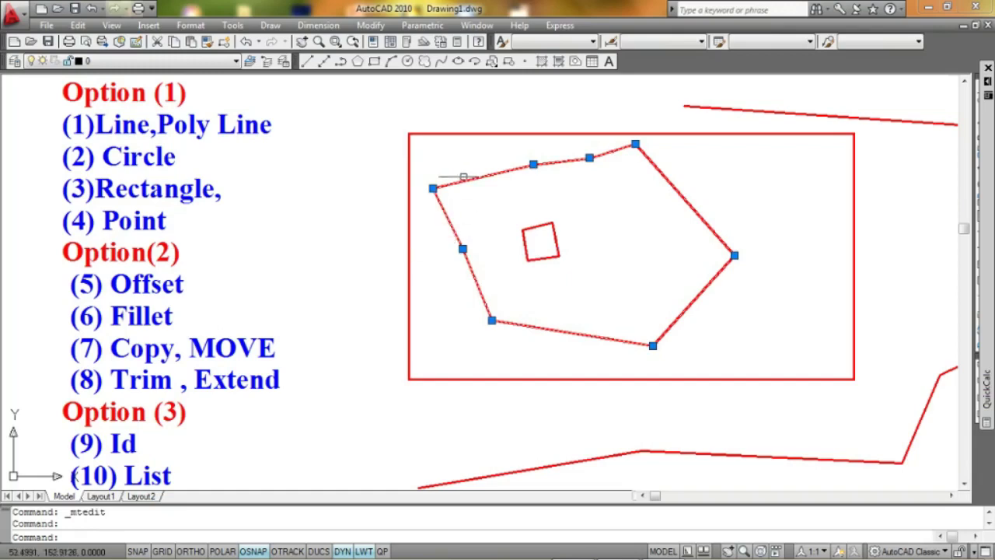
click(488, 133)
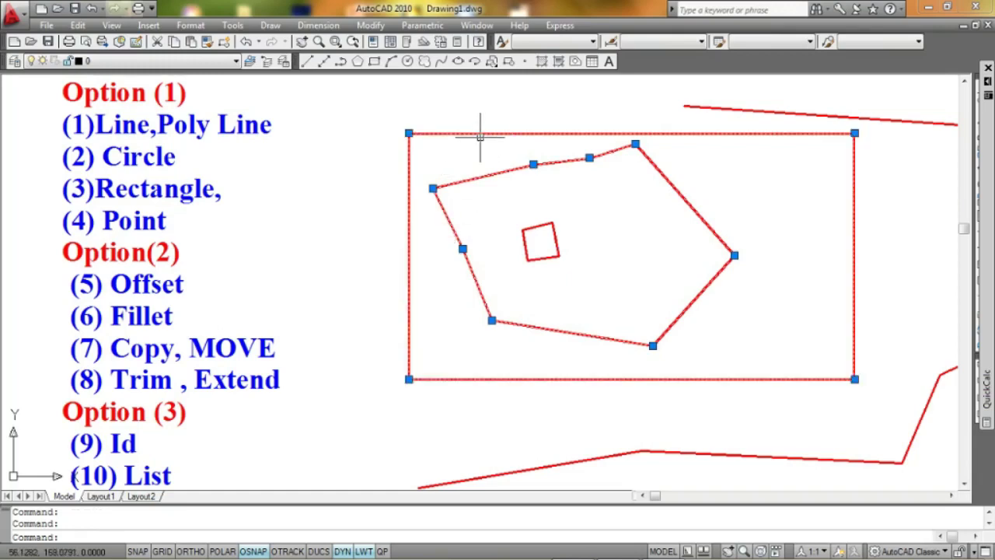
key(Escape)
text(0)
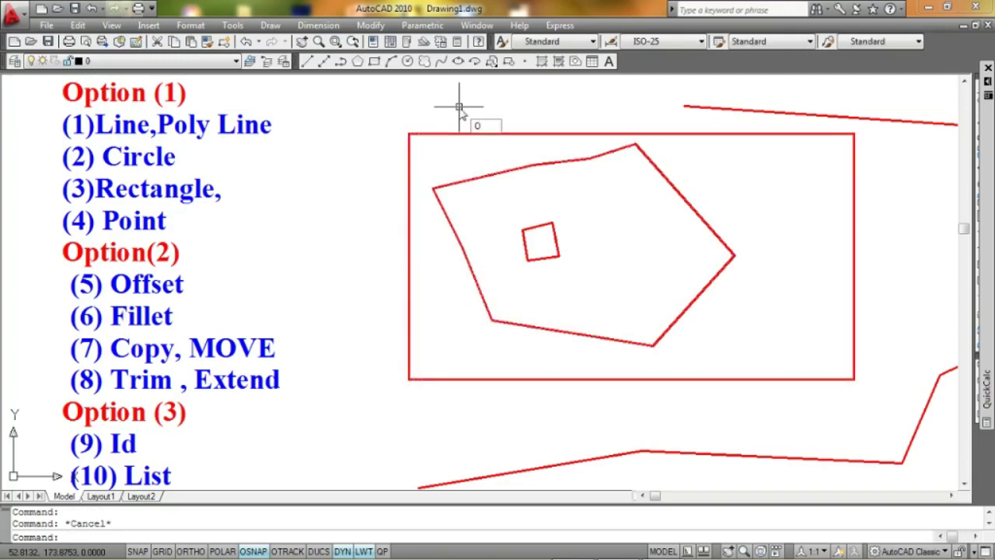
- Offset the red rectangle by 1 unit to make it a double line
key(Return)
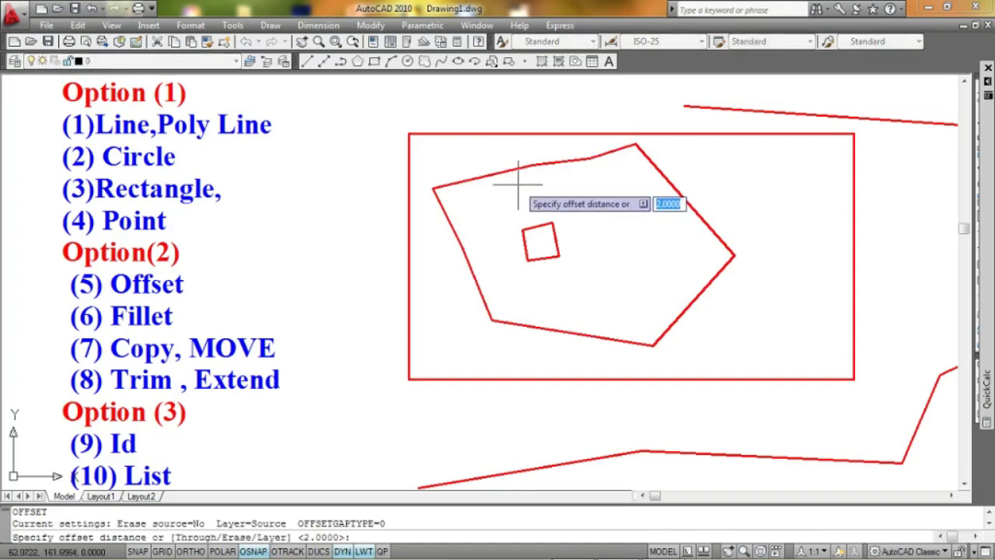
text(1)
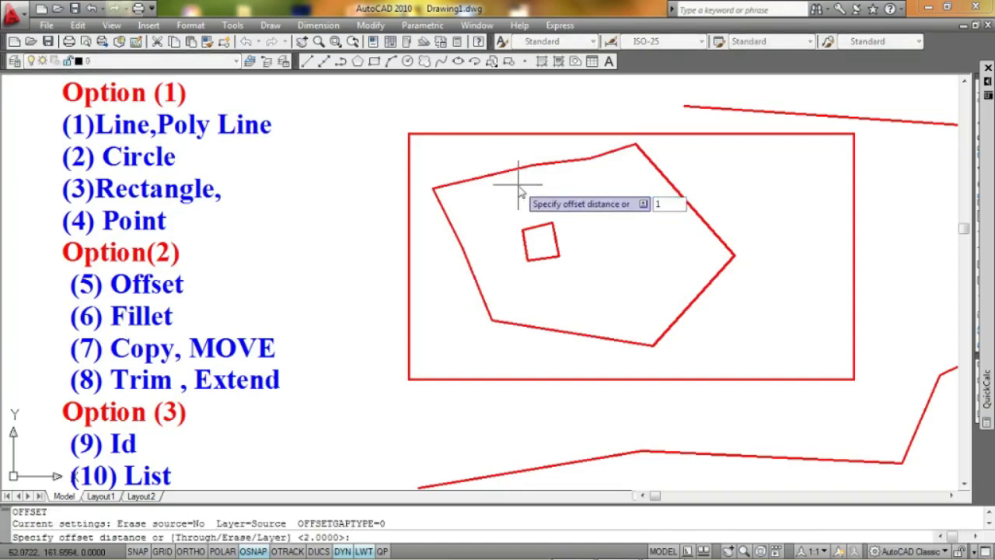
key(Return)
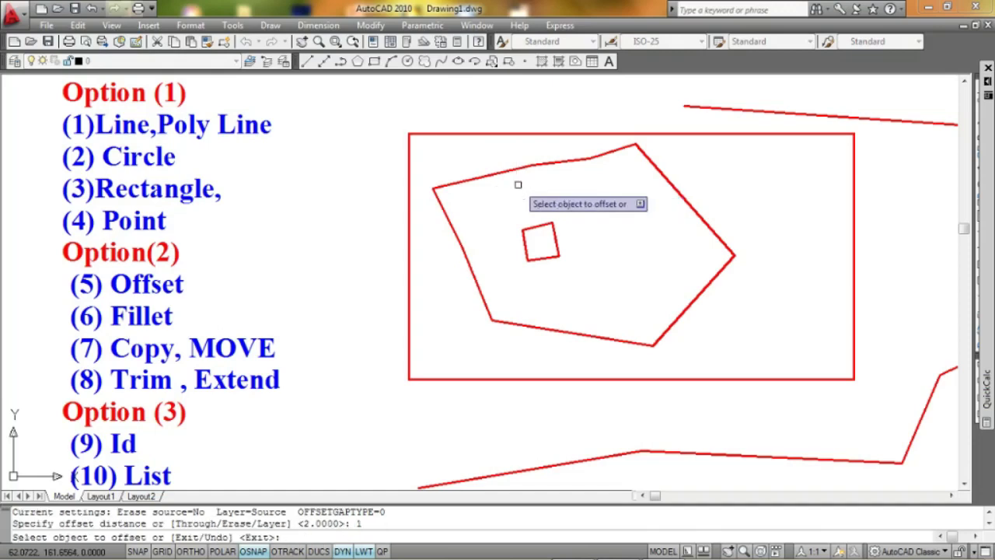
click(527, 134)
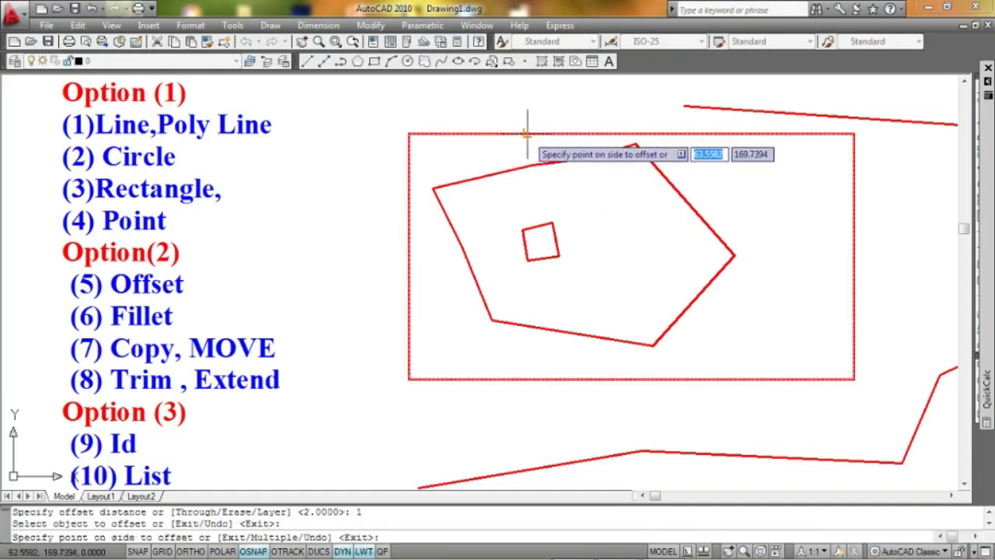
click(527, 131)
- Offset the pentagon inward twice at 1 unit, creating two inner copies
middle_drag(620, 202, 577, 212)
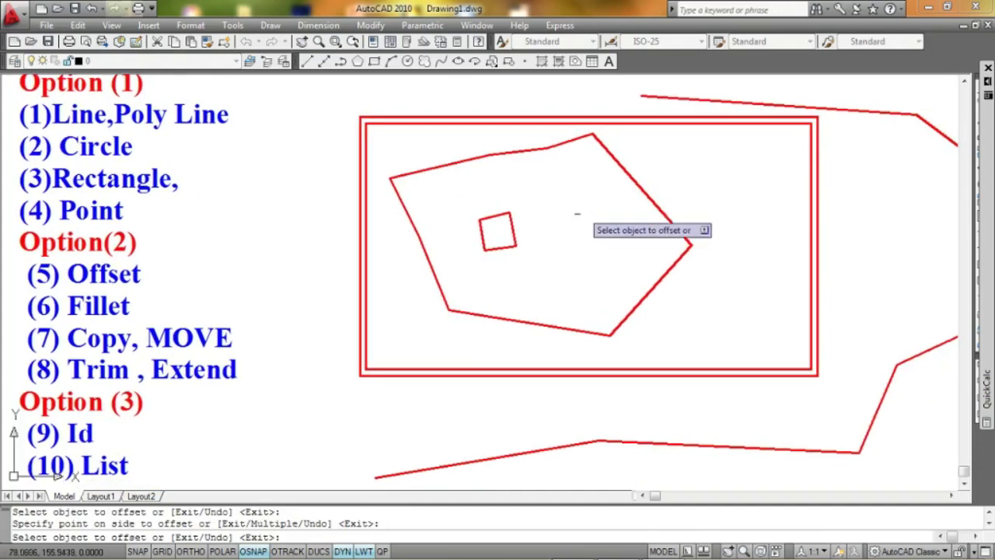
click(635, 189)
click(588, 206)
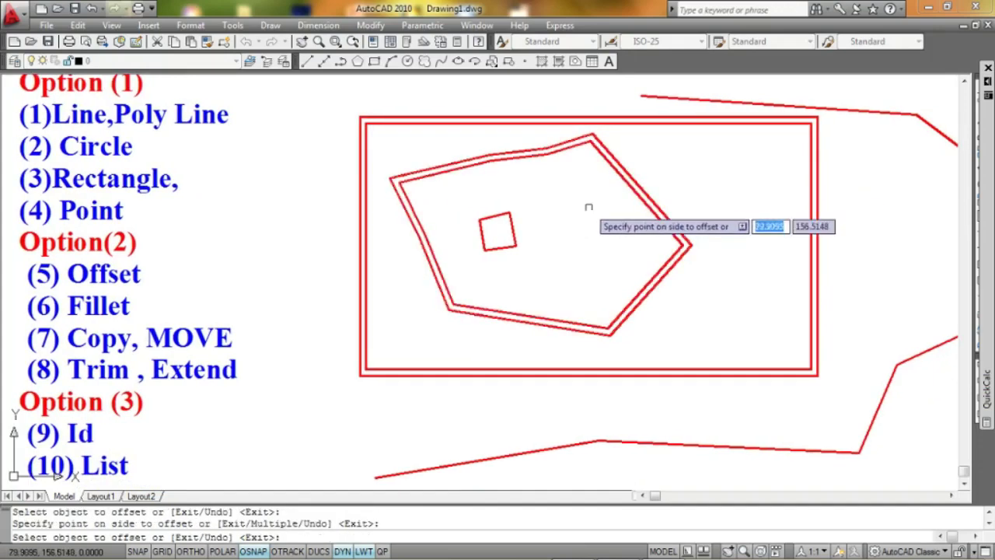
click(644, 205)
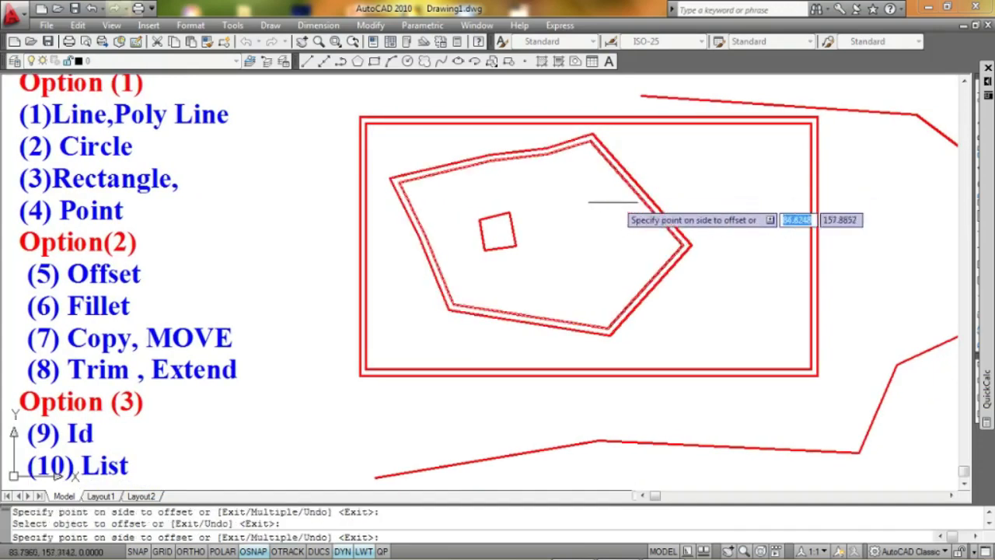
click(595, 211)
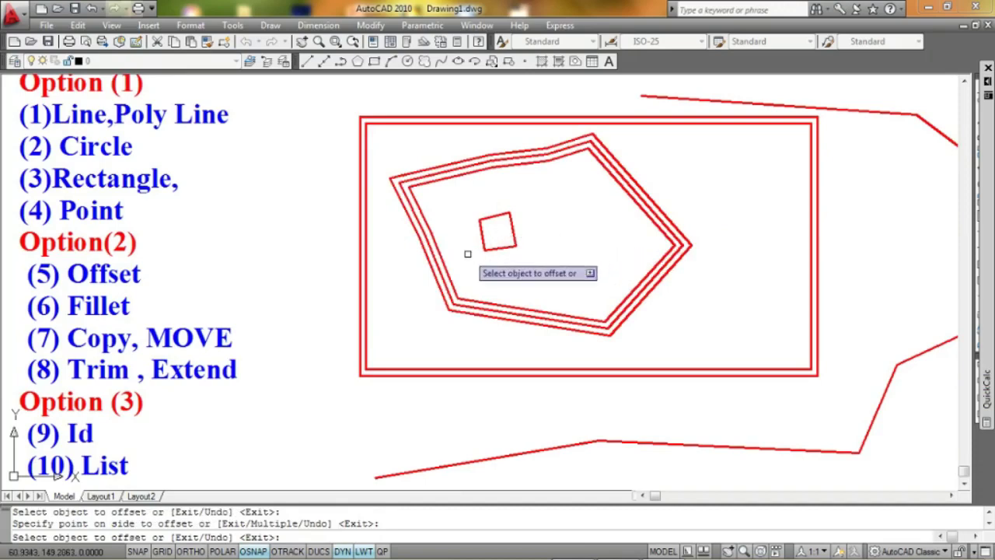
key(Escape)
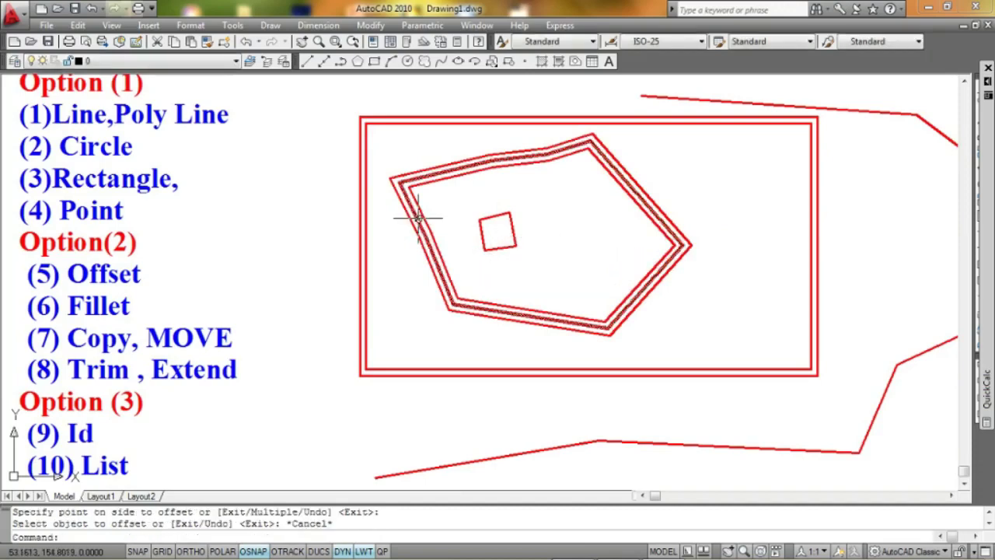
- Erase the middle offset copy of the pentagon
click(412, 216)
key(Delete)
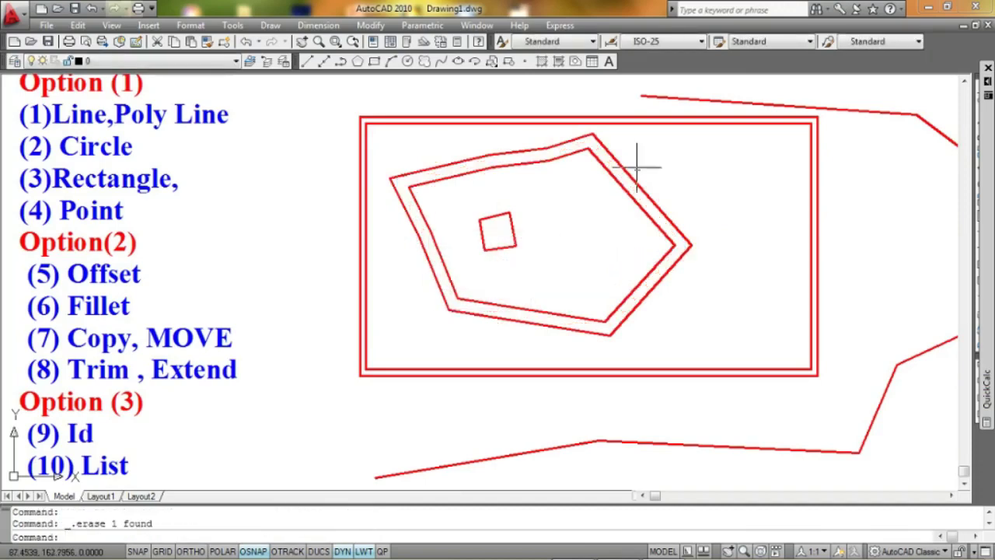
click(406, 223)
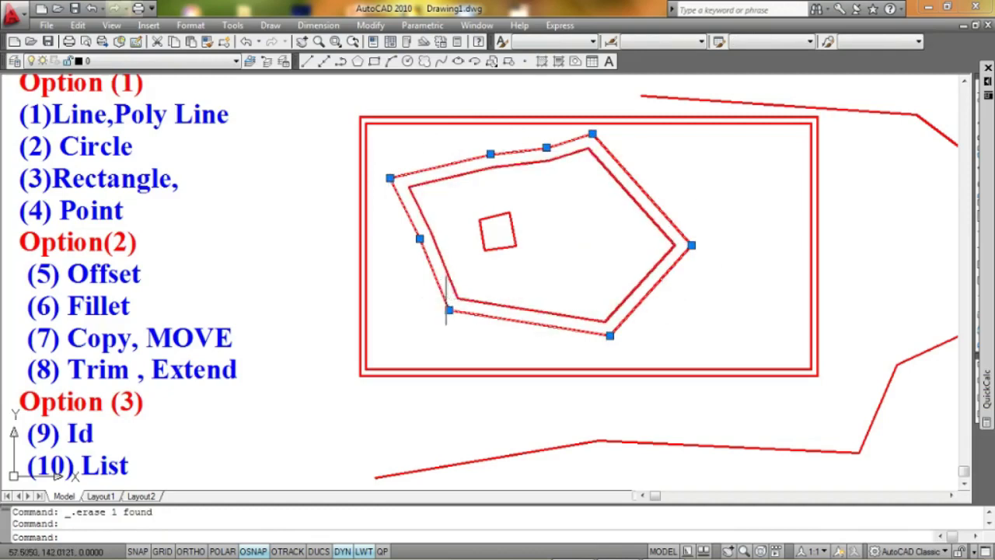
scroll(446, 300, up, 3)
scroll(459, 278, down, 4)
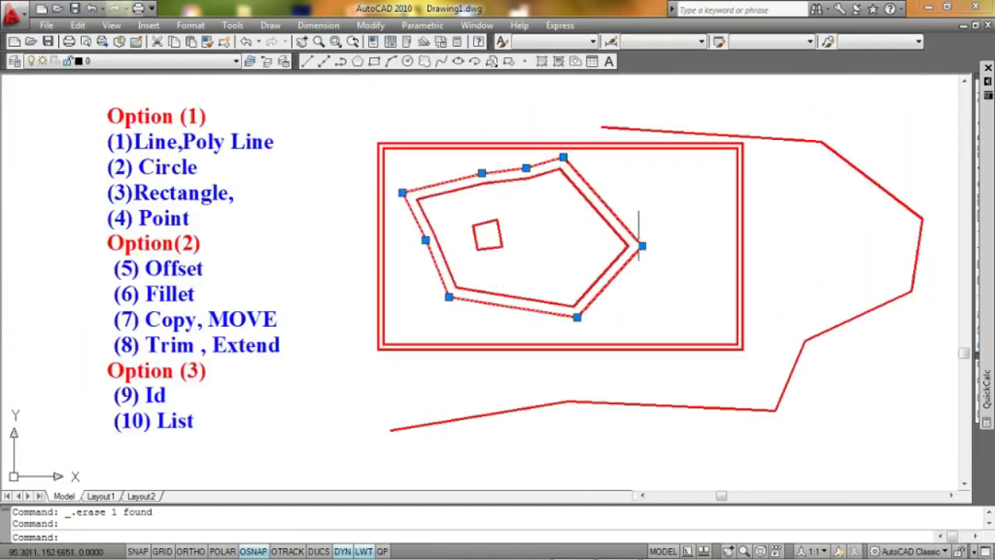
scroll(642, 246, up, 3)
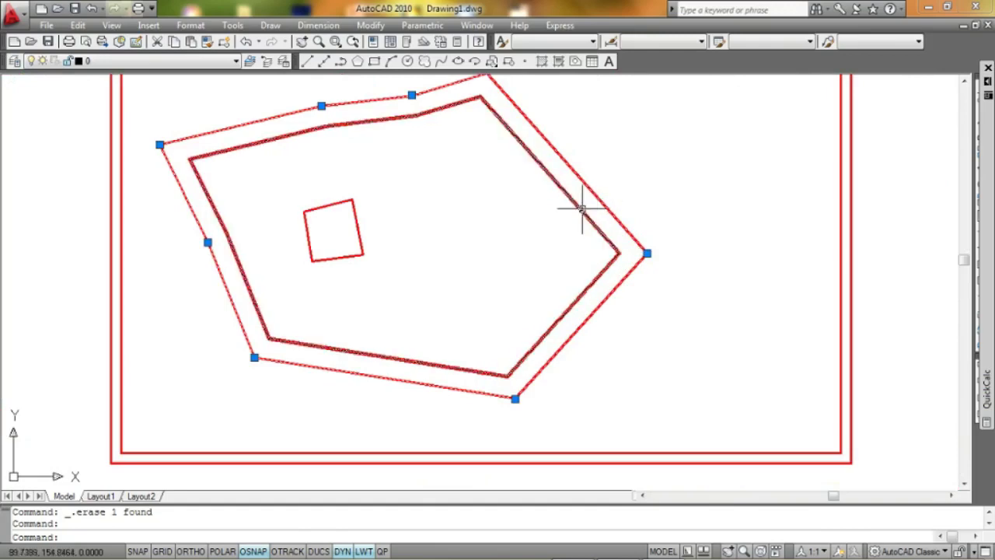
- Erase the innermost offset copy of the pentagon, keeping the original
click(582, 208)
key(Escape)
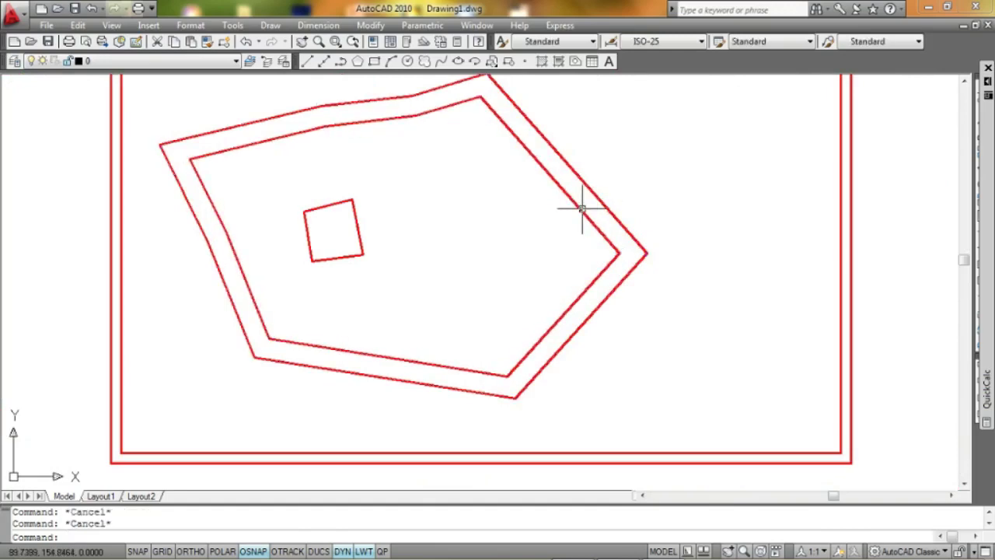
click(581, 208)
key(Delete)
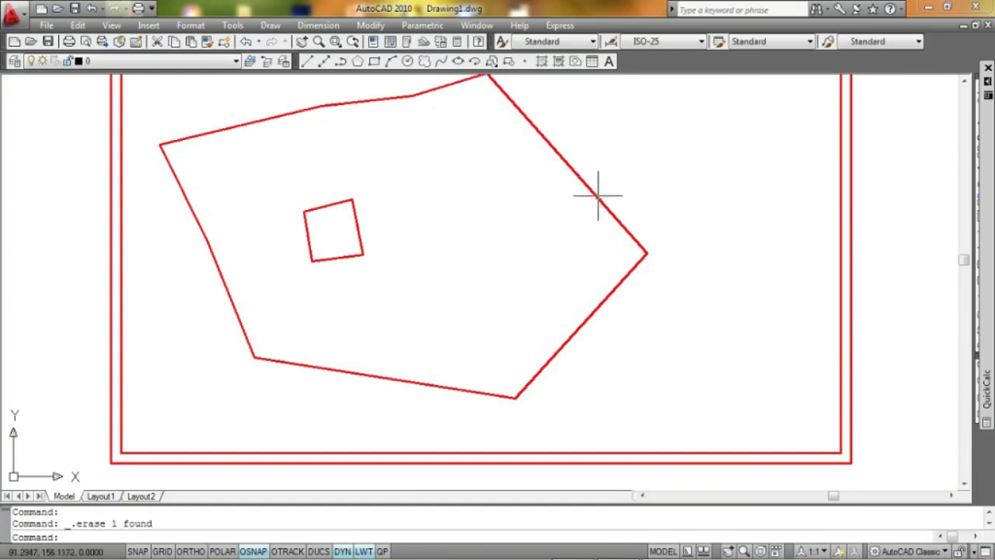
click(598, 196)
scroll(556, 199, down, 2)
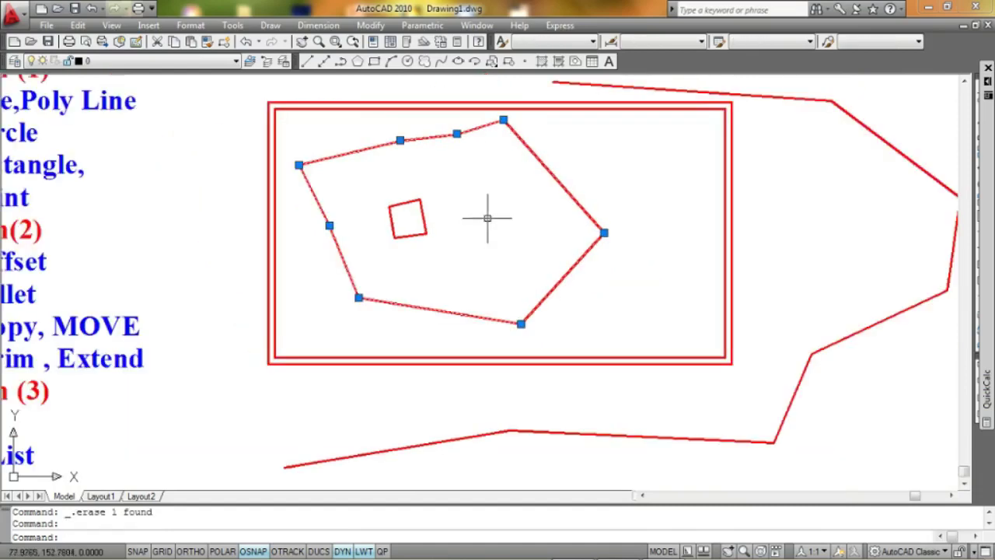
key(Escape)
key(Escape)
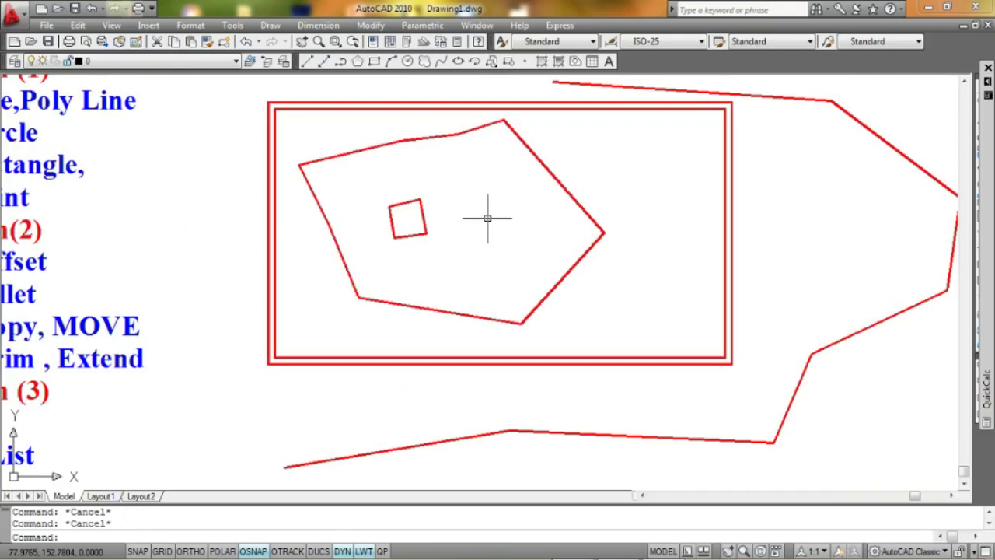
text(o)
- Offset the pentagon inward by a distance of 3 to create one inner copy
key(Return)
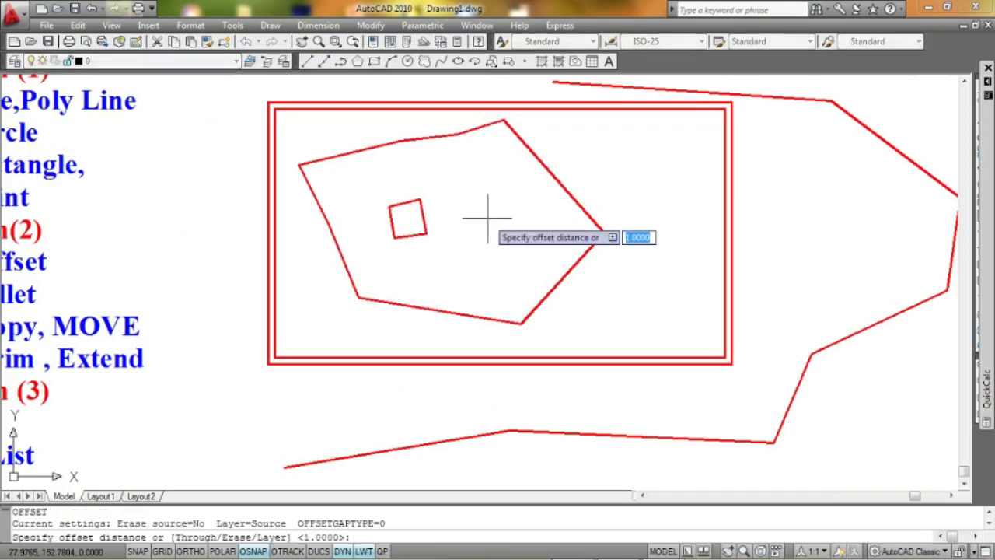
text(3)
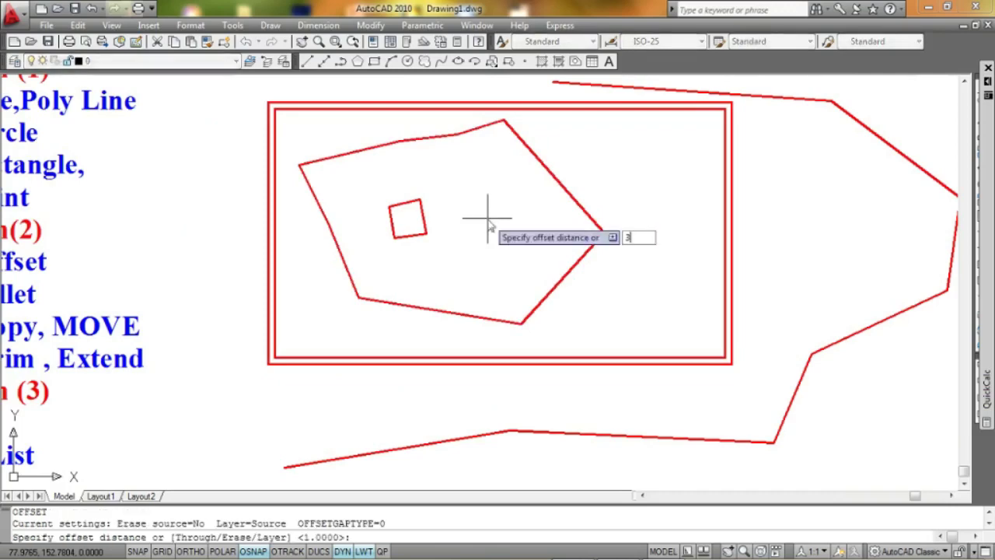
key(Return)
click(554, 177)
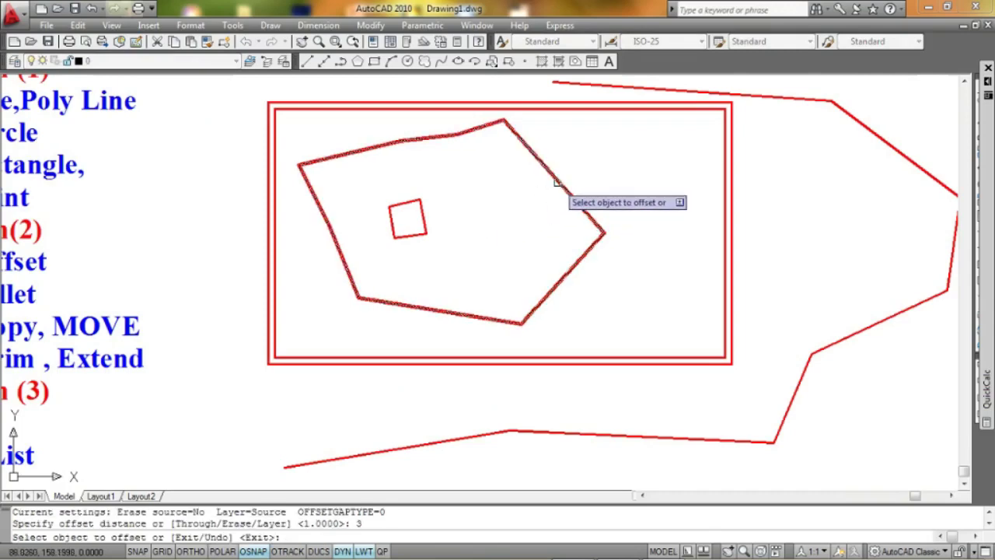
click(511, 211)
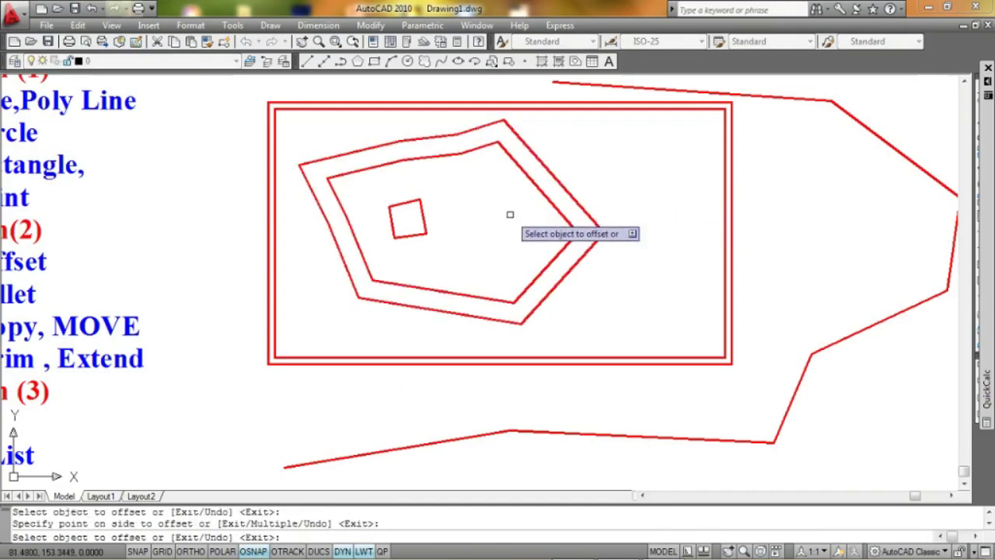
key(Escape)
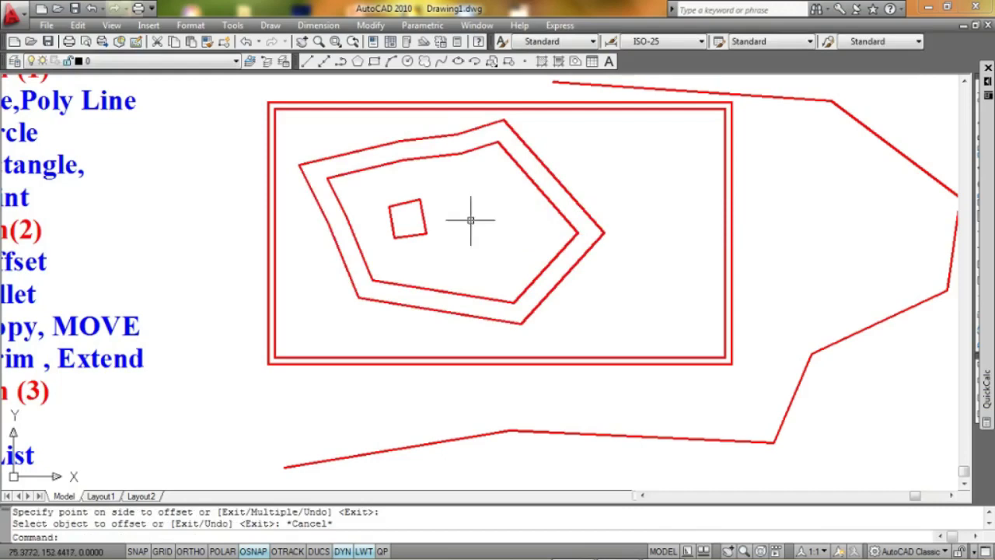
middle_drag(469, 218, 597, 198)
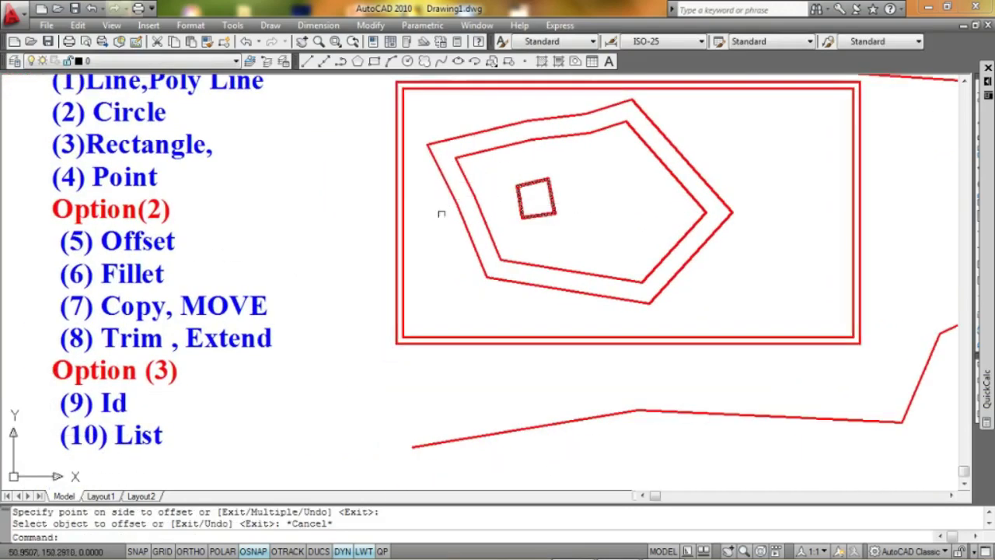
scroll(441, 209, up, 1)
scroll(451, 175, up, 1)
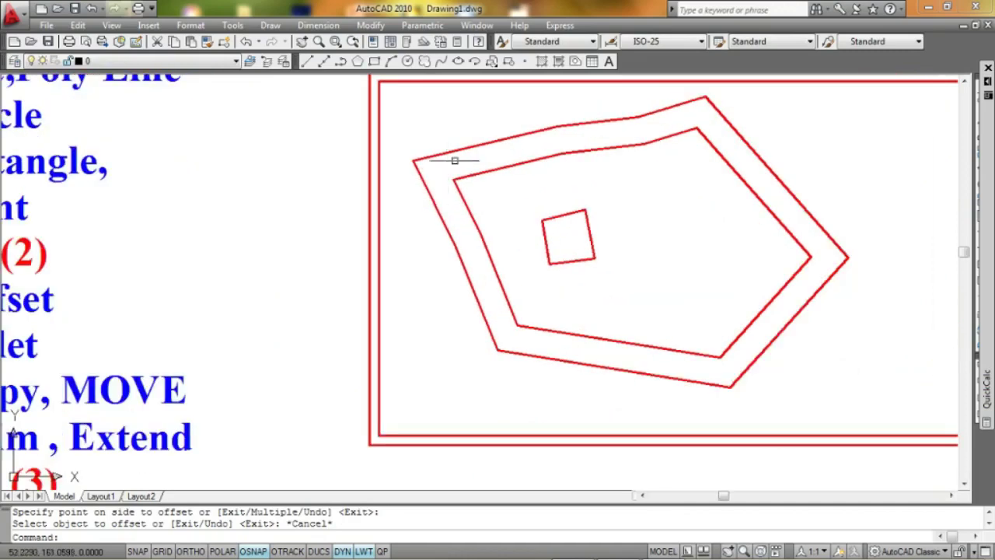
scroll(560, 179, down, 3)
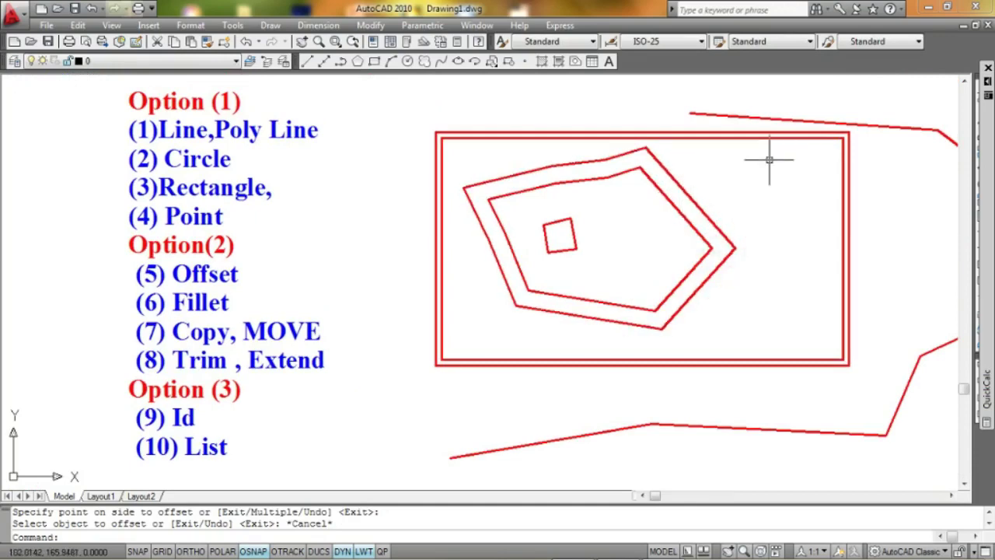
- Erase the 3-unit inner pentagon copy, leaving only the original outline around the square
scroll(713, 196, up, 1)
scroll(666, 198, up, 1)
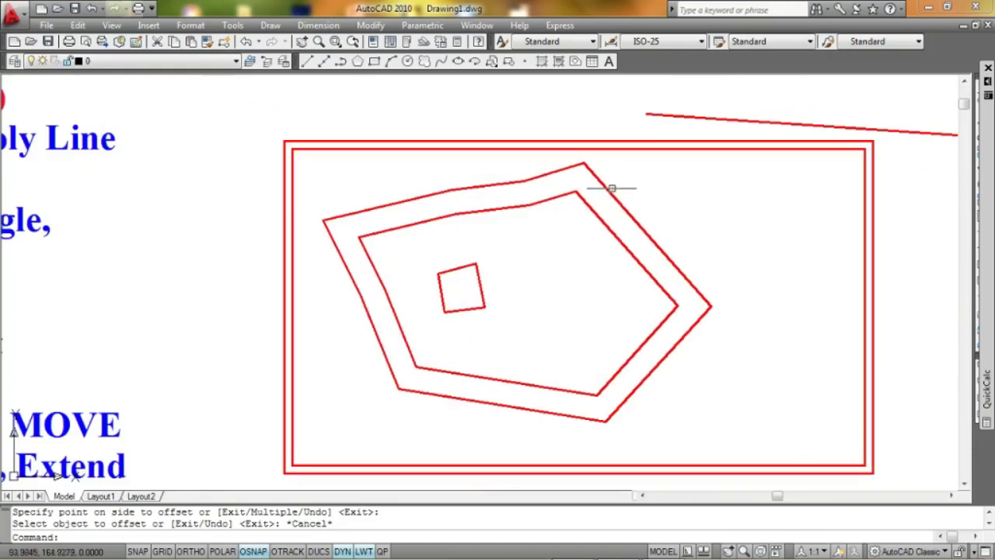
scroll(622, 192, up, 1)
click(606, 195)
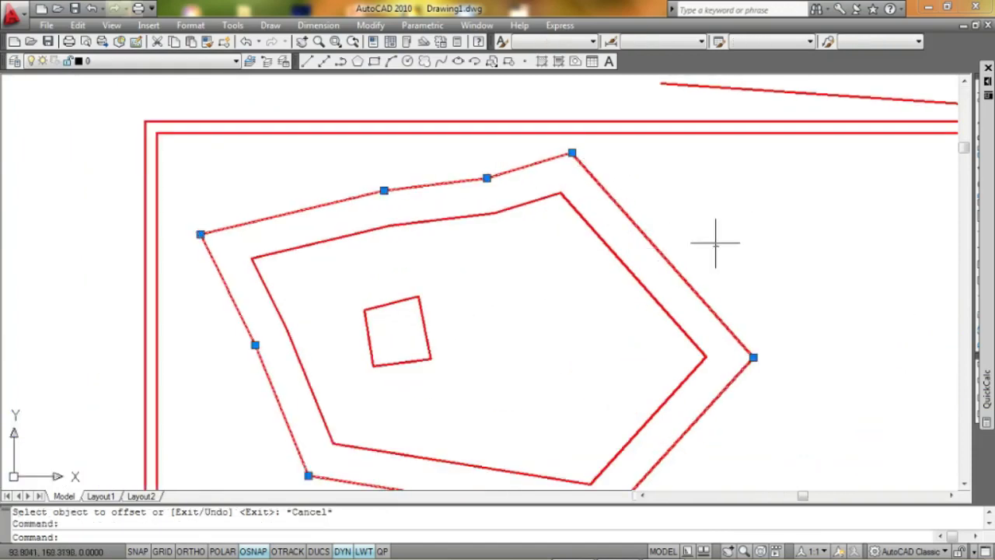
scroll(680, 242, down, 4)
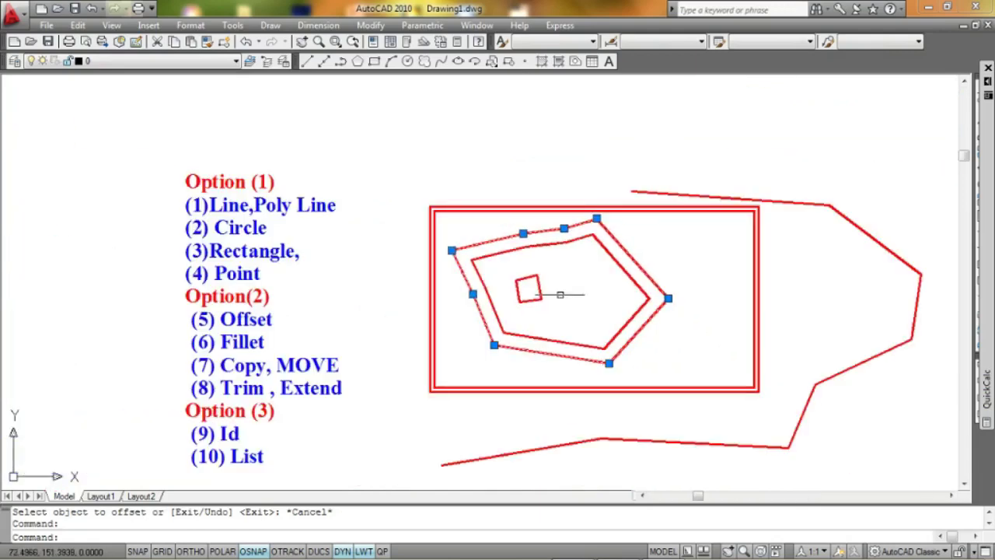
scroll(571, 251, up, 1)
mouse_move(571, 251)
middle_down()
mouse_move(515, 256)
mouse_move(588, 213)
middle_up()
scroll(517, 253, up, 2)
key(Escape)
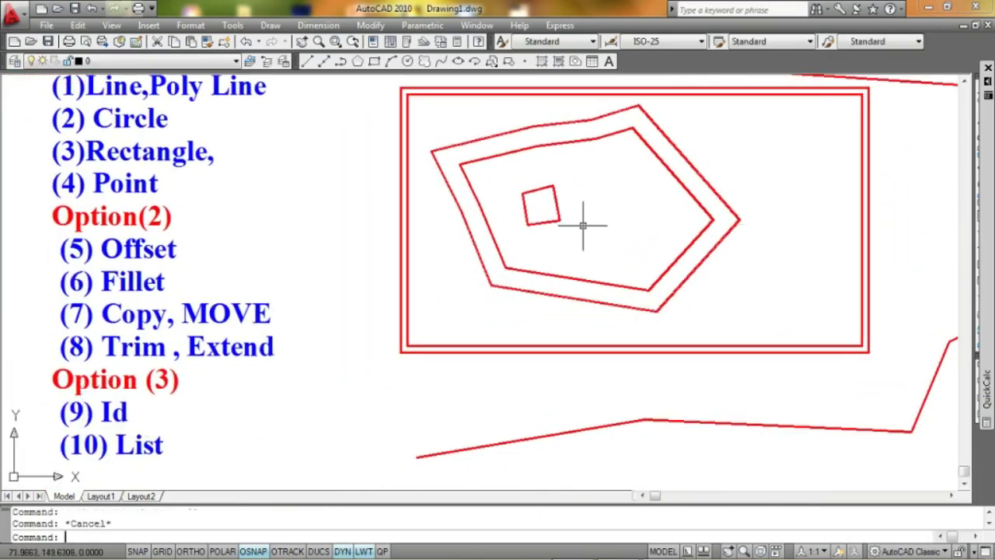
click(593, 140)
key(Delete)
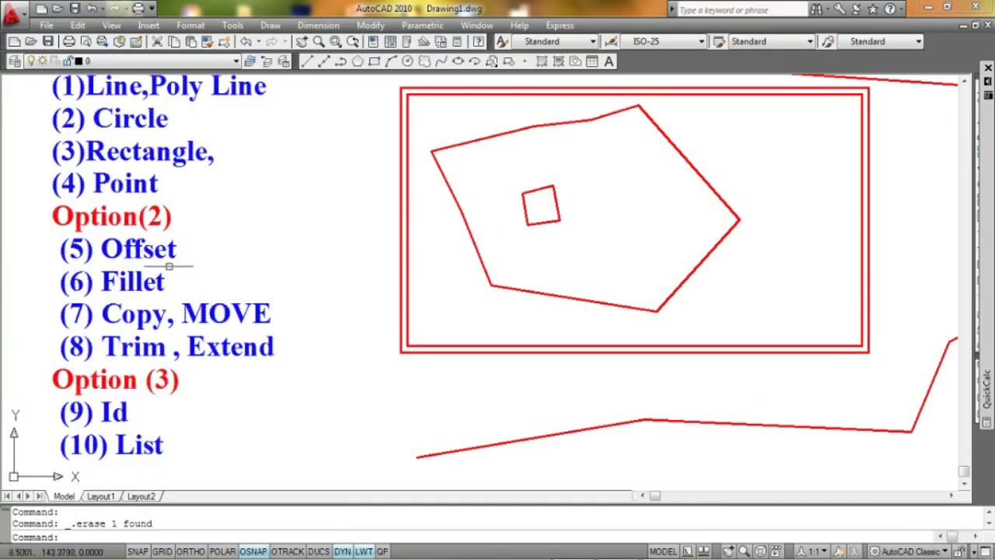
mouse_move(479, 211)
middle_down()
mouse_move(444, 249)
mouse_move(462, 258)
middle_up()
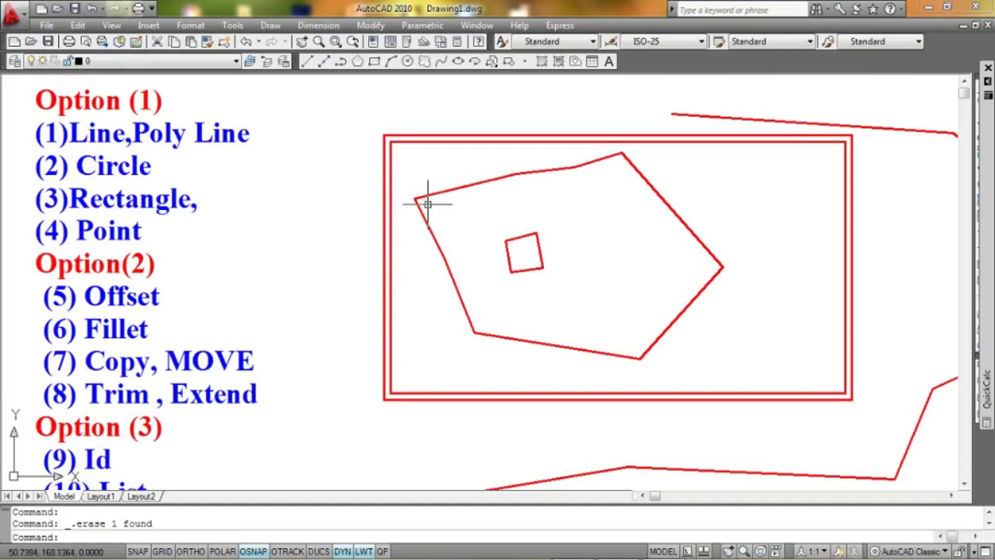
middle_drag(424, 200, 486, 239)
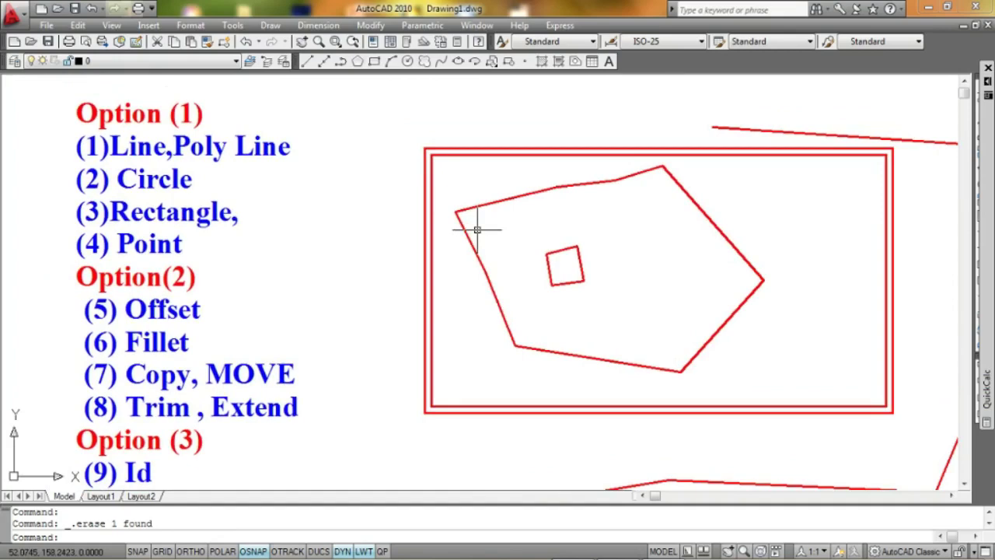
text(F)
- Fillet the pentagon's left corner with a radius of 3
key(Return)
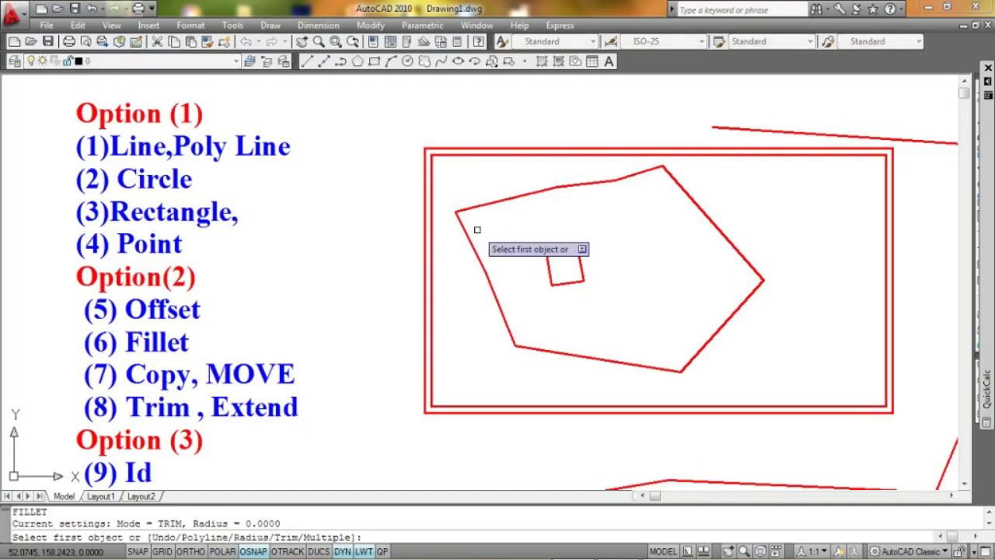
text(R)
key(Return)
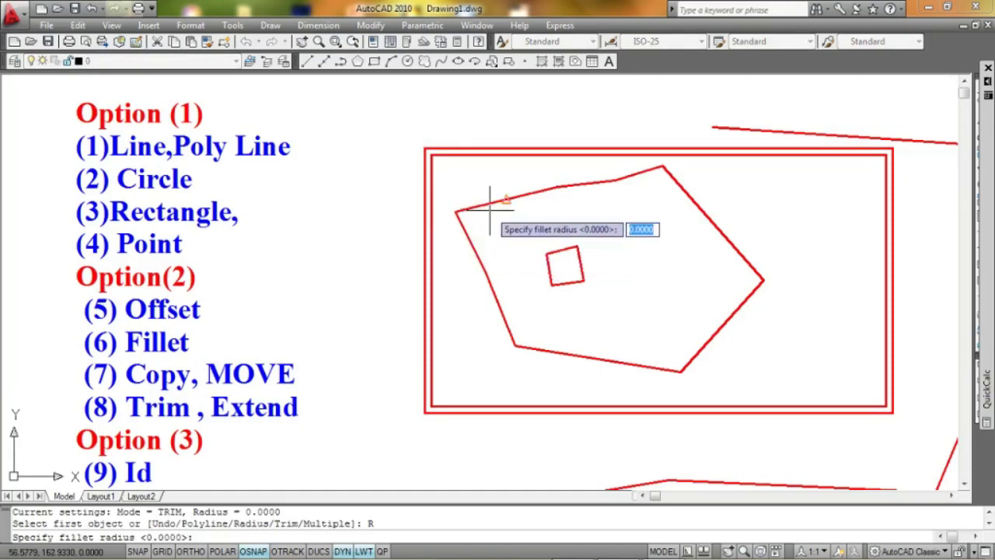
text(3)
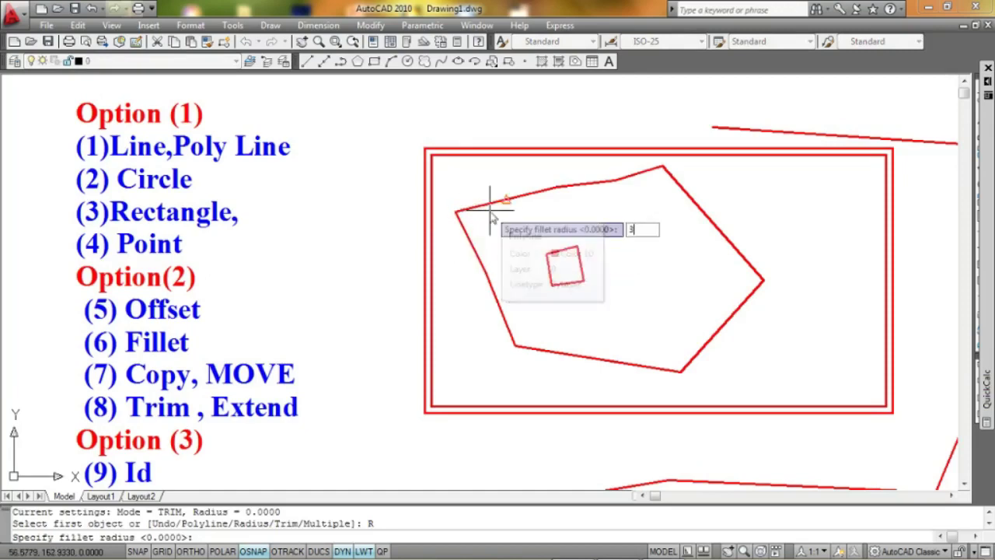
key(Return)
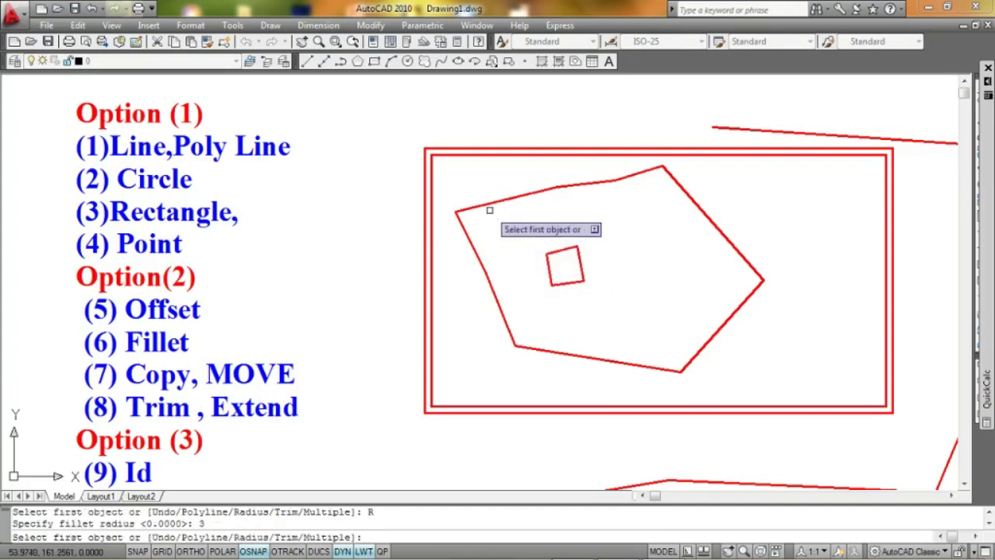
click(469, 226)
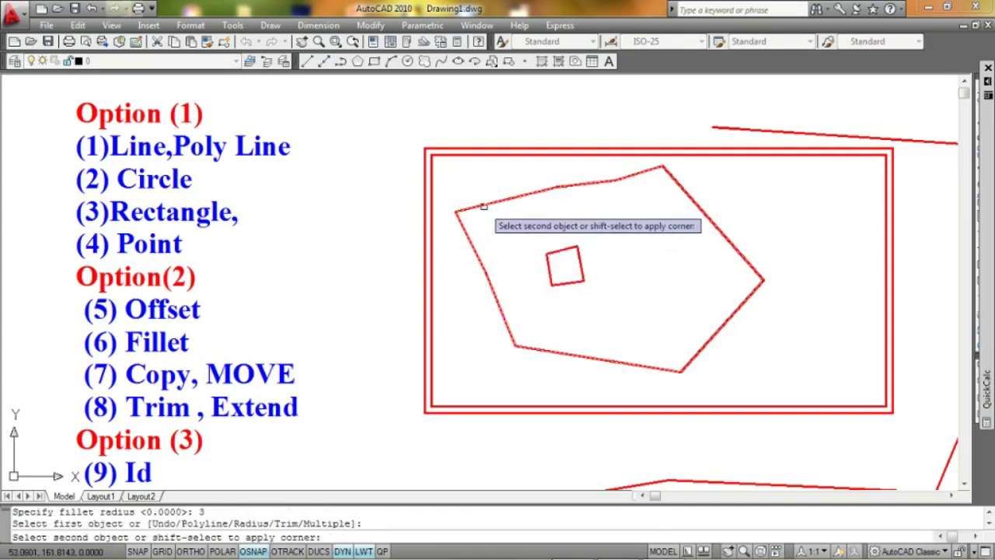
click(484, 206)
scroll(472, 222, up, 3)
scroll(474, 186, up, 2)
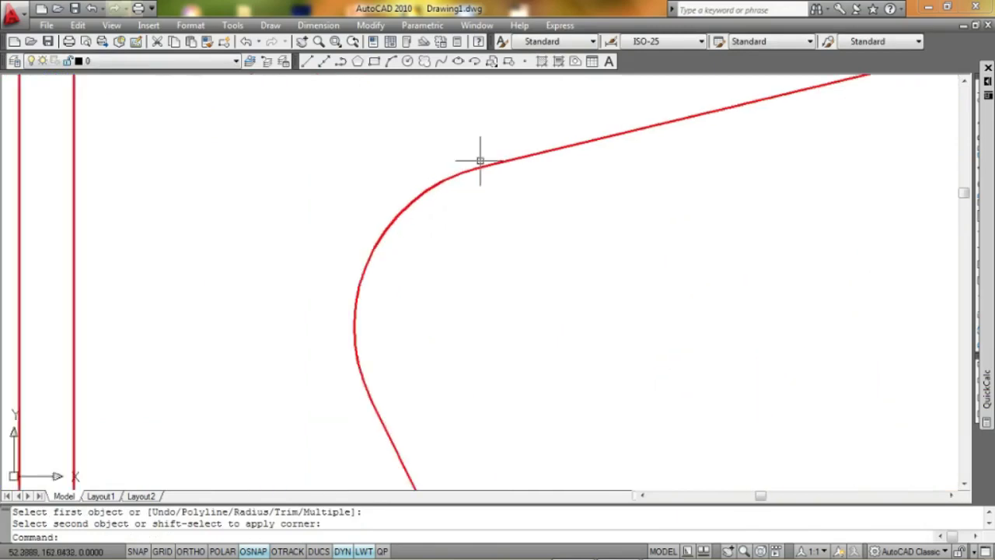
scroll(547, 198, down, 6)
middle_drag(547, 197, 504, 220)
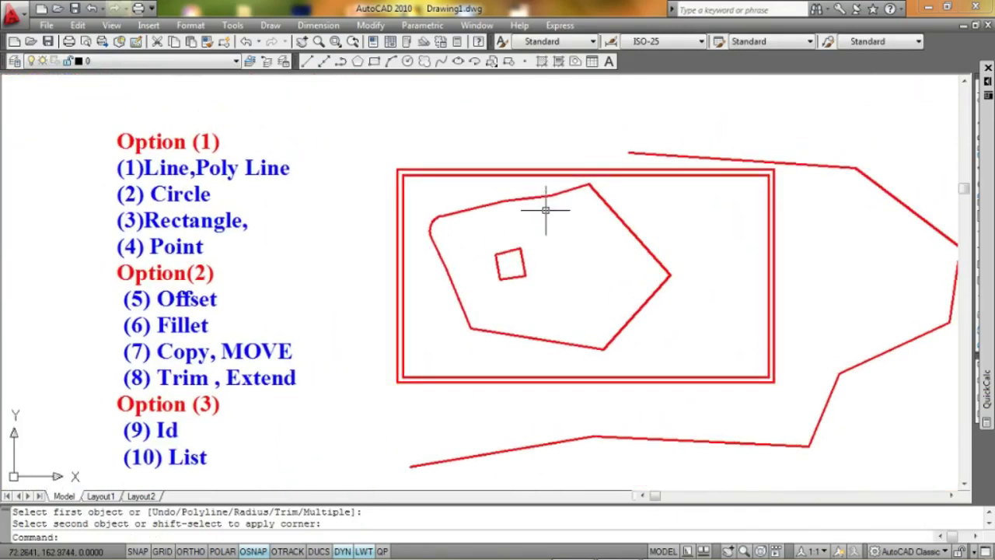
- Fillet the pentagon's top and right corners with radius 3
key(Return)
click(580, 191)
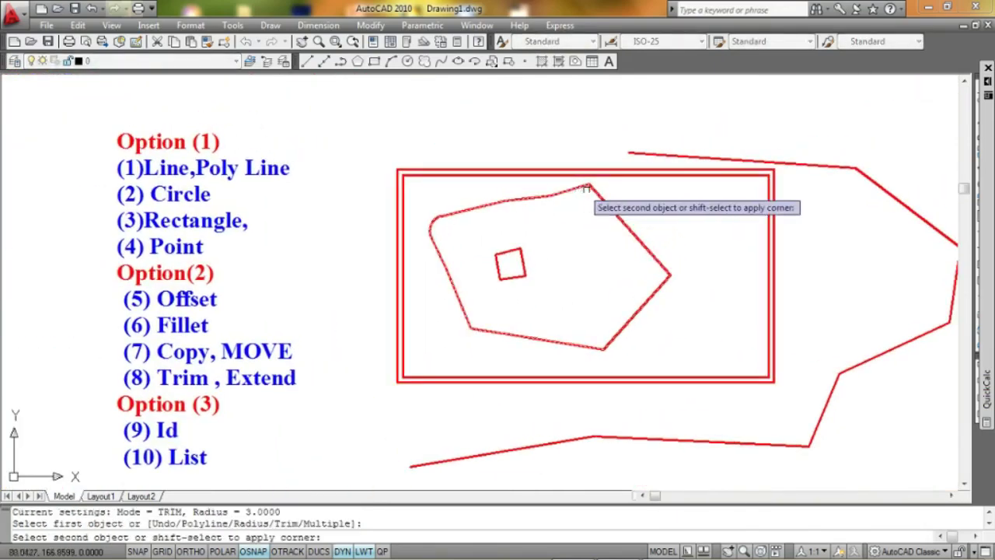
click(588, 189)
key(Return)
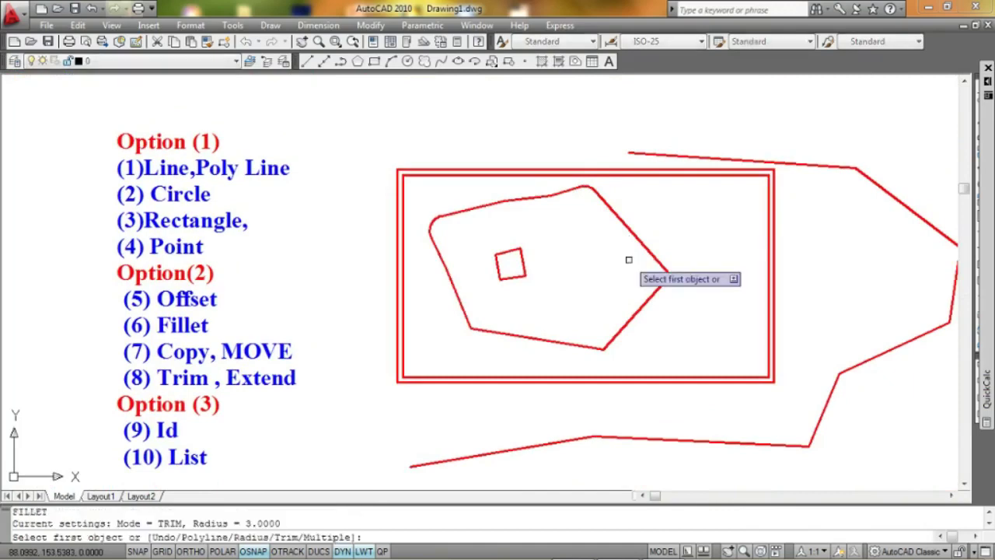
scroll(661, 257, up, 3)
click(667, 275)
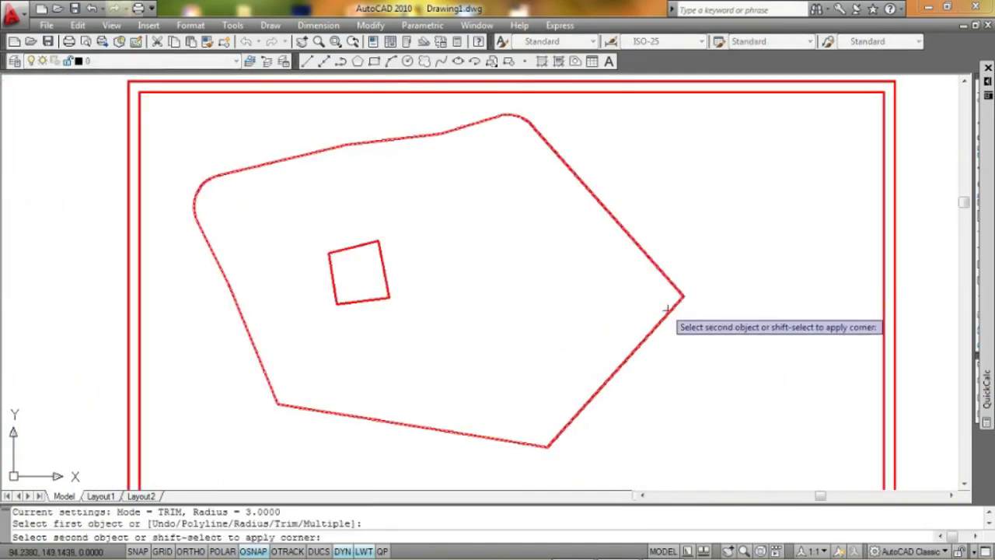
click(664, 319)
scroll(656, 267, up, 2)
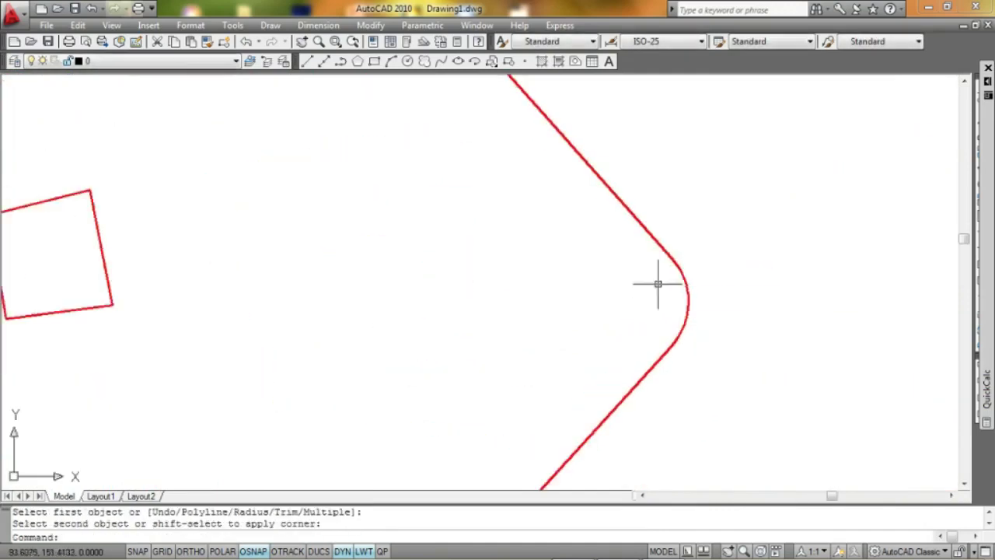
scroll(656, 280, up, 1)
scroll(634, 303, down, 5)
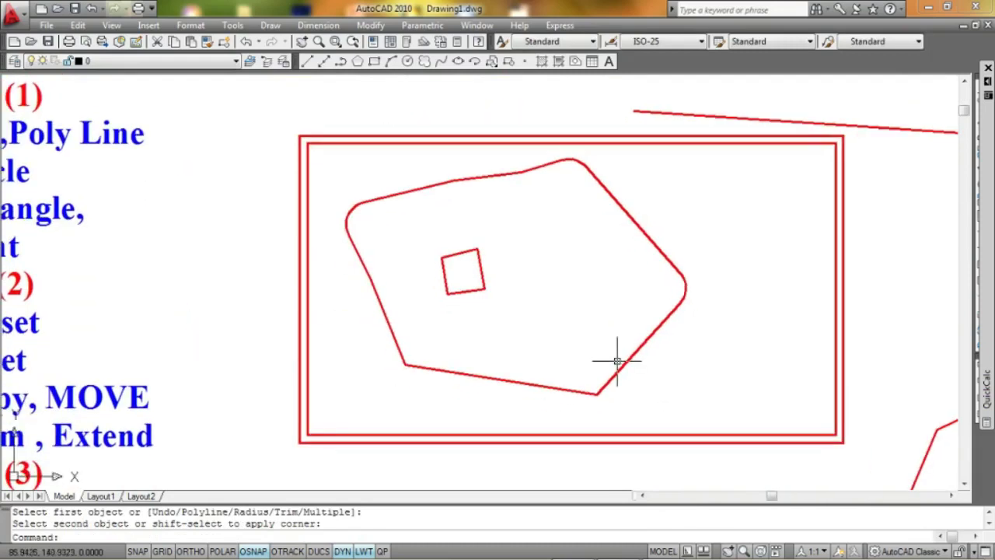
- Fillet the pentagon's lower-right corner with radius 3
key(Return)
scroll(618, 365, up, 2)
scroll(597, 392, up, 2)
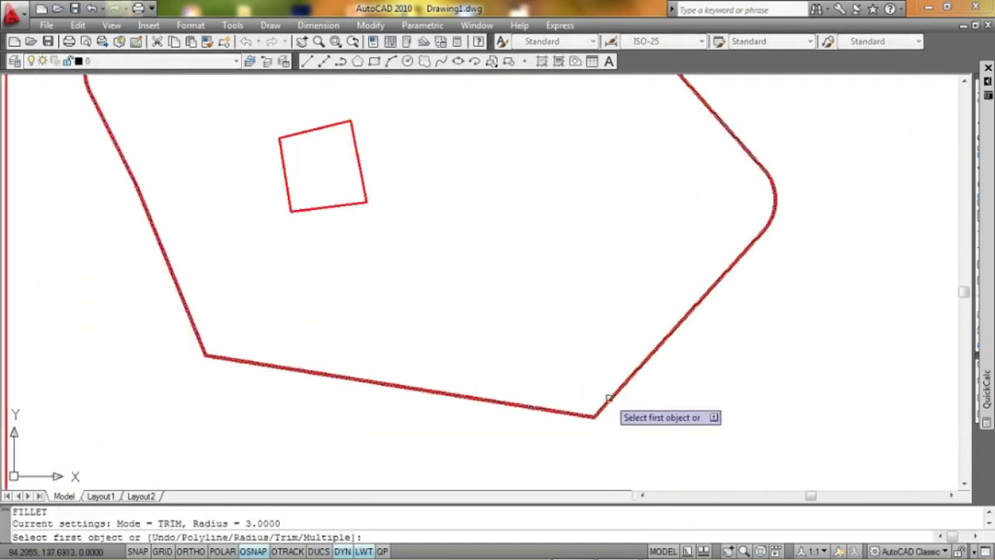
click(609, 400)
click(559, 410)
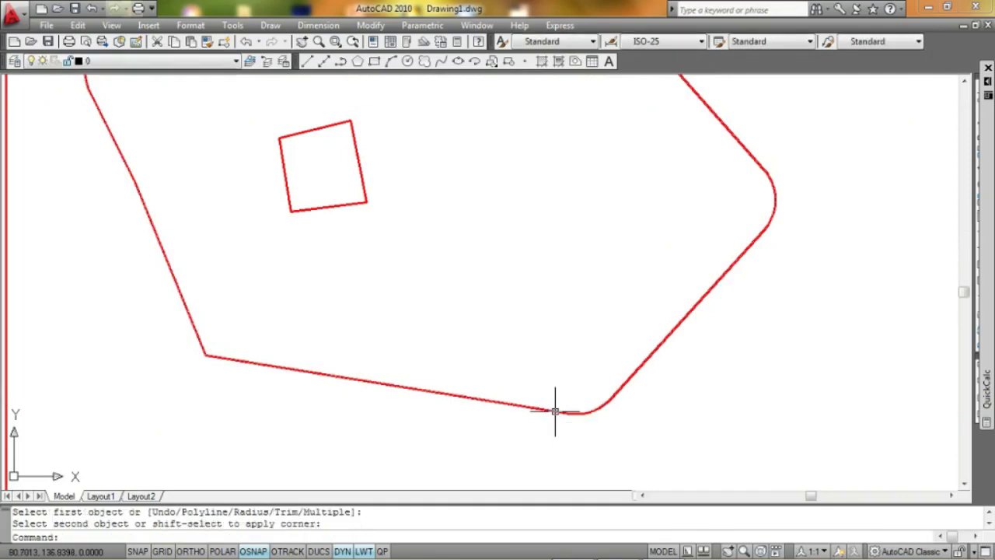
scroll(536, 381, down, 3)
middle_drag(513, 355, 549, 329)
- Fillet the pentagon's lower-left corner with radius 3
key(Return)
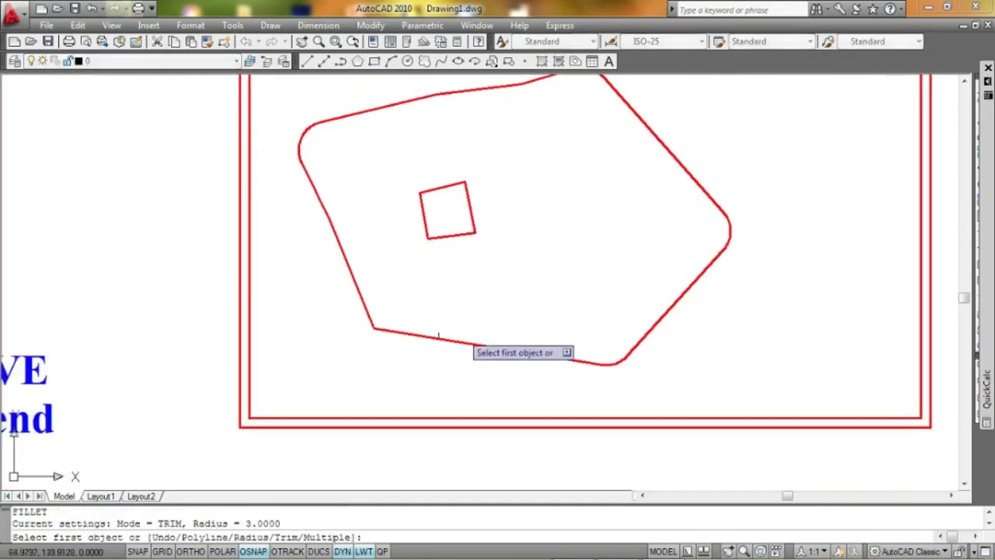
scroll(372, 307, up, 2)
click(358, 310)
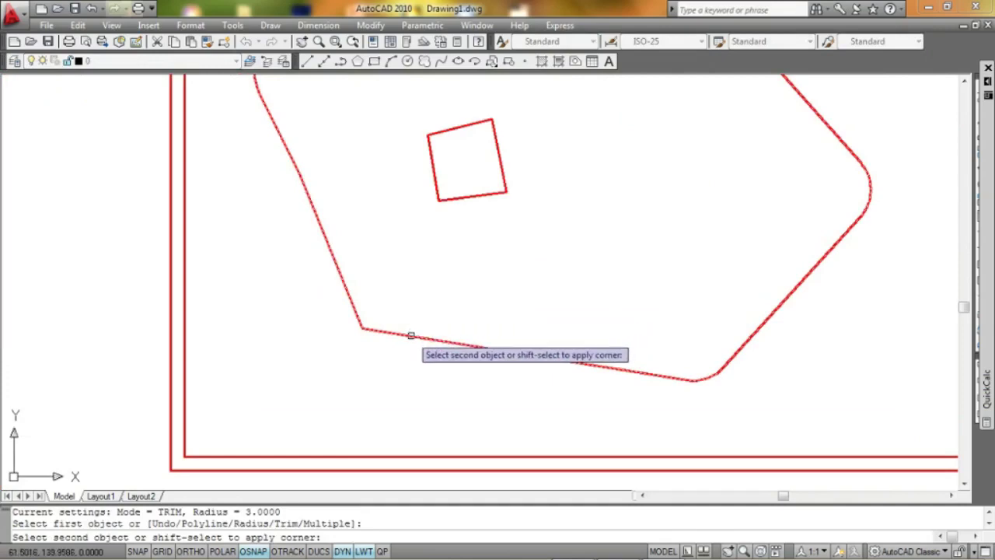
click(411, 335)
scroll(422, 289, down, 2)
middle_drag(500, 235, 493, 273)
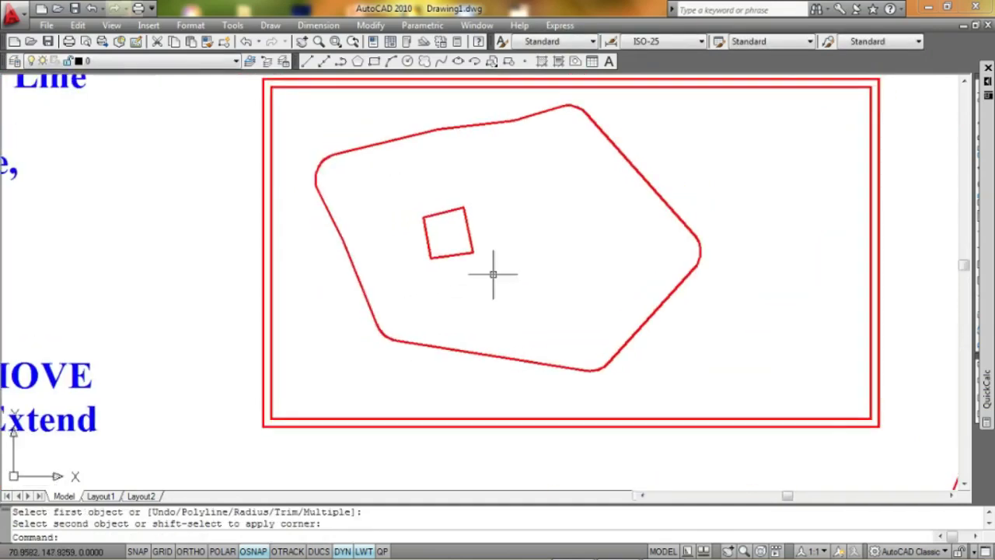
key(Escape)
key(Escape)
scroll(521, 238, down, 2)
- Offset the rounded pentagon 4 units inward, producing a sharp-cornered inner outline
middle_drag(530, 233, 543, 238)
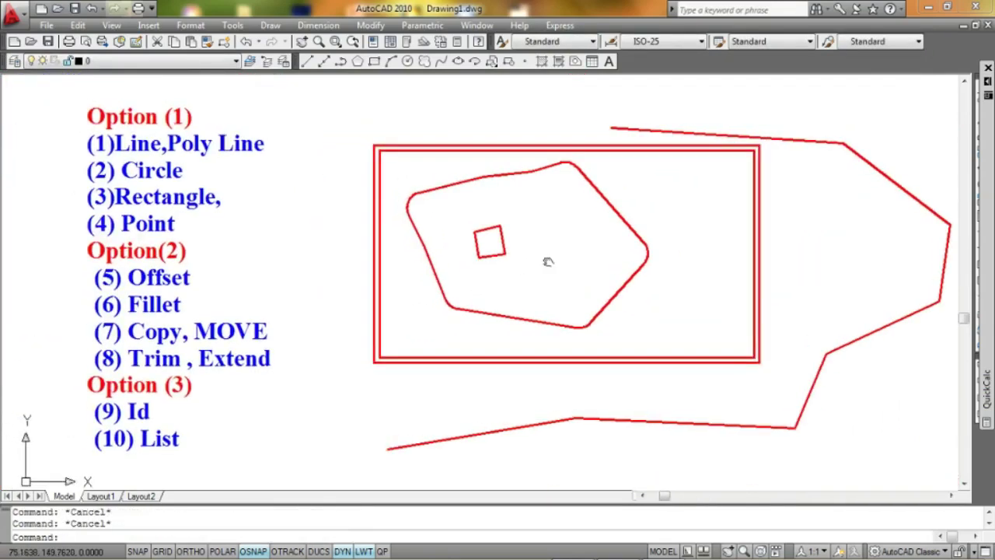
text(o)
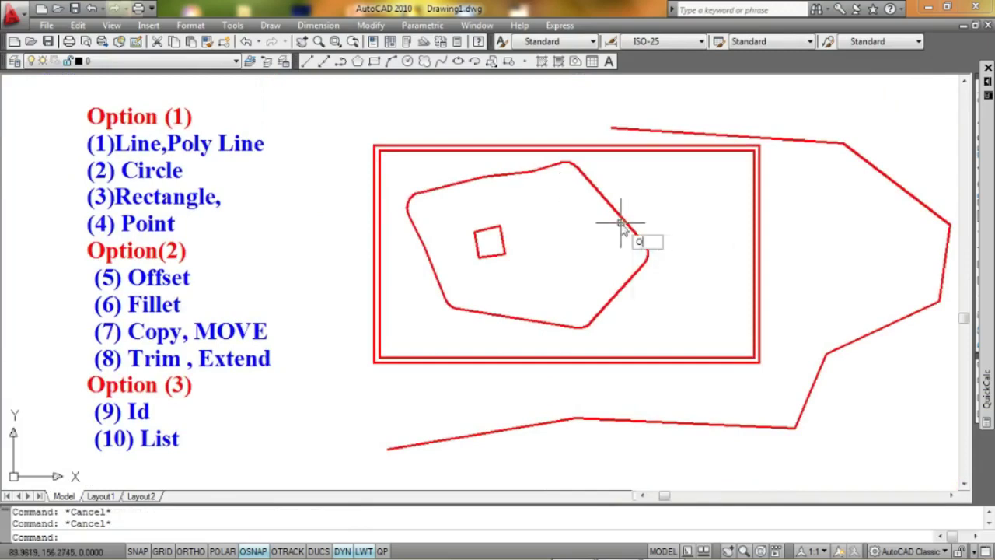
key(Return)
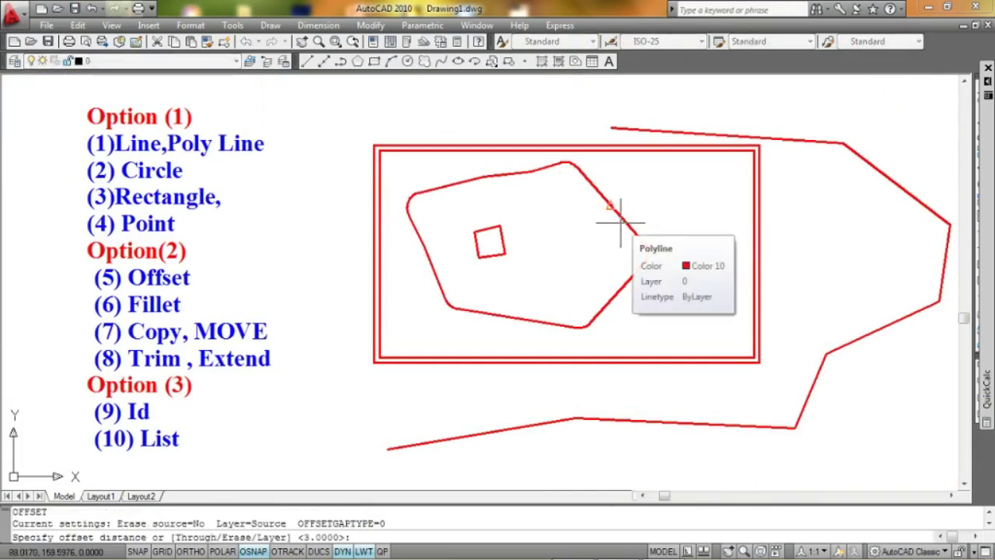
key(BackSpace)
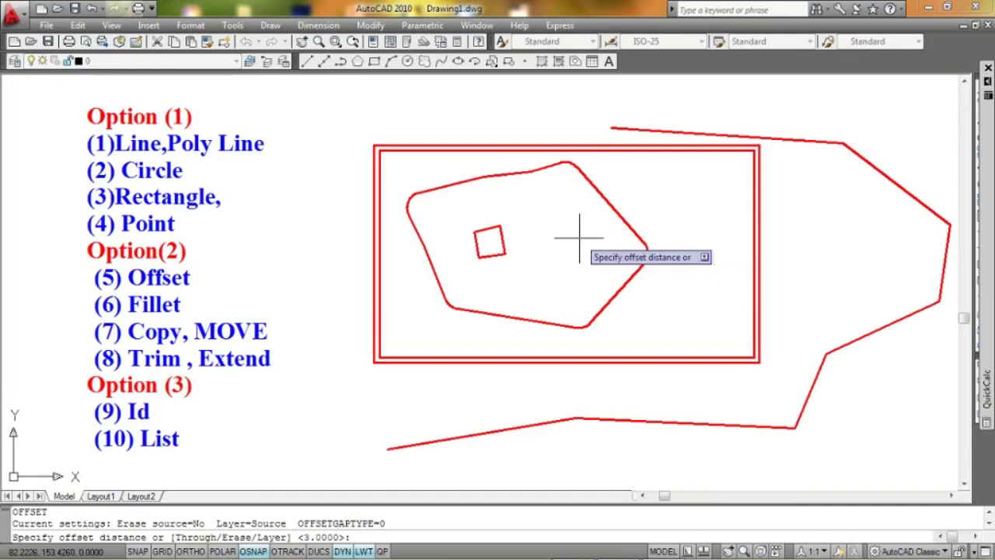
text(4)
key(Return)
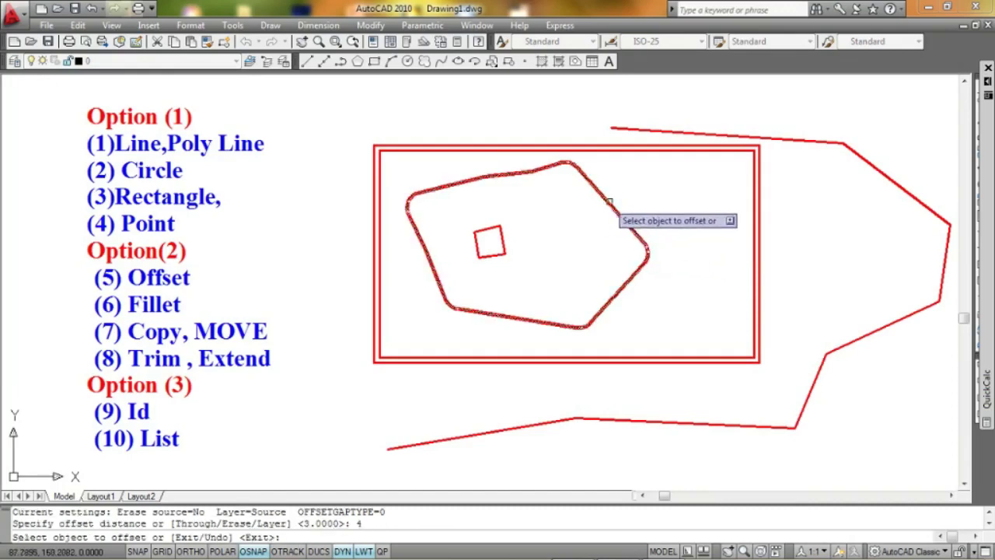
click(600, 209)
click(598, 216)
scroll(432, 206, up, 2)
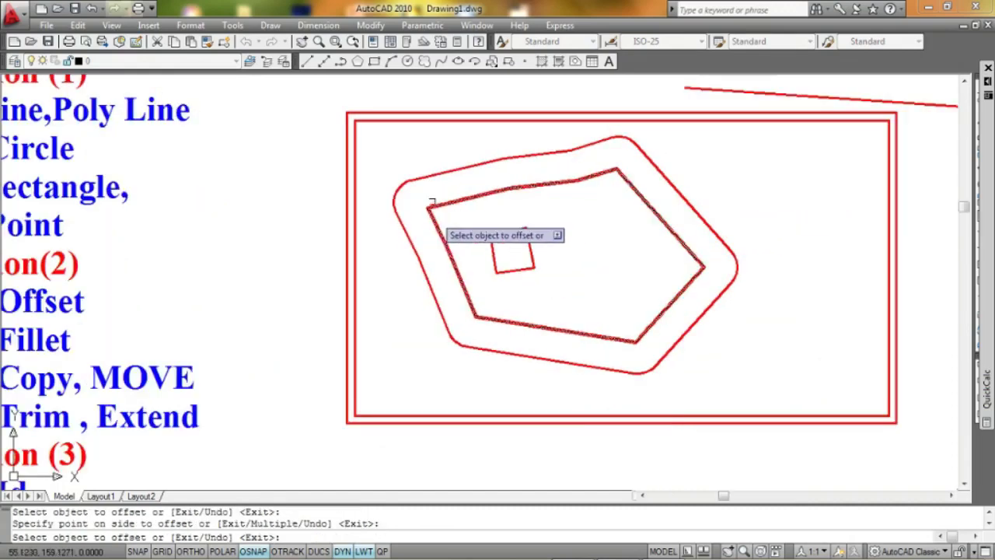
scroll(443, 180, up, 3)
scroll(443, 179, down, 4)
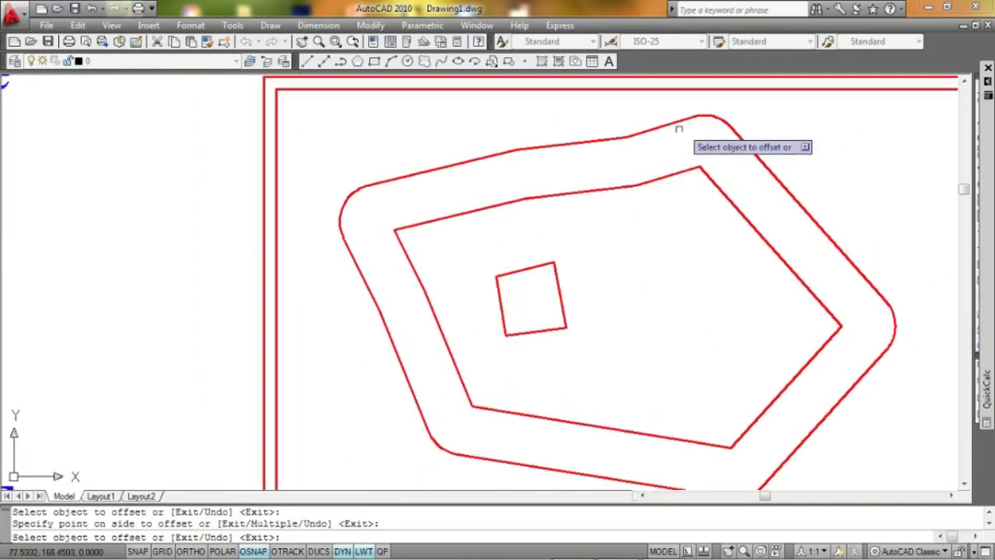
scroll(567, 436, up, 1)
scroll(567, 346, down, 1)
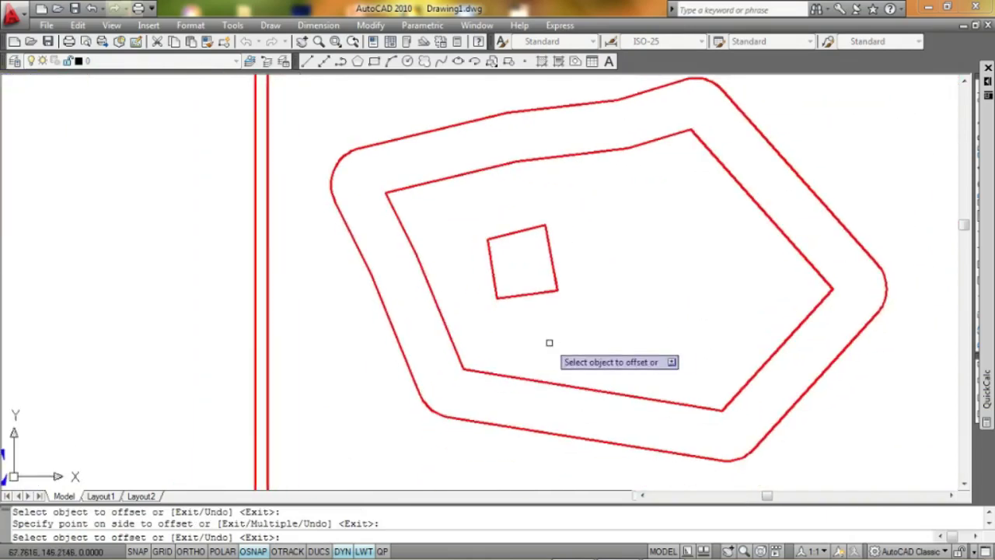
key(Escape)
scroll(552, 342, down, 5)
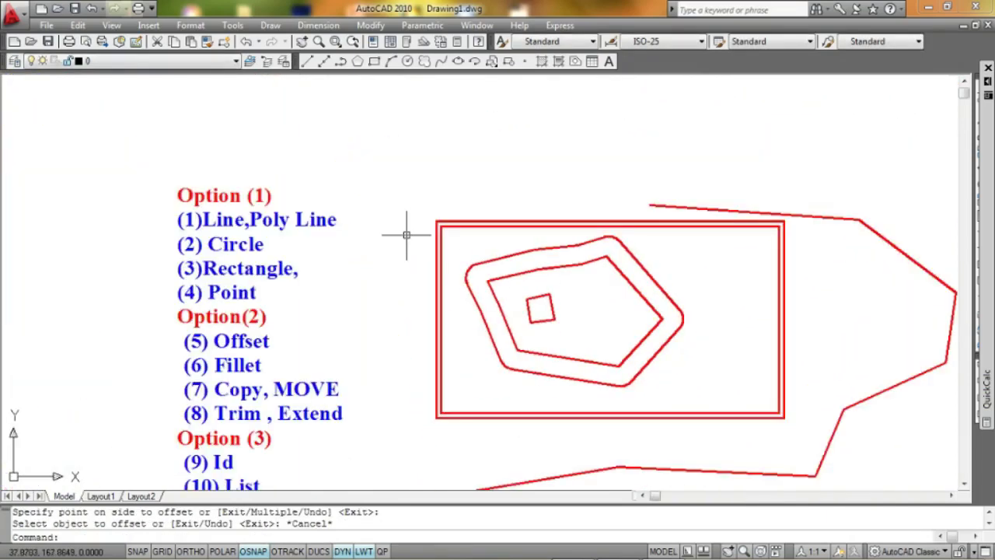
middle_drag(656, 278, 573, 215)
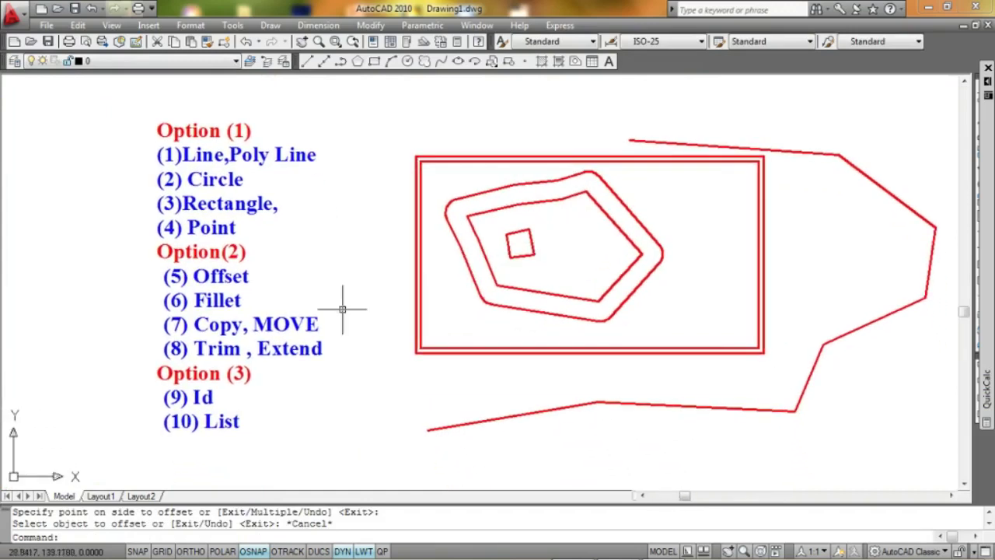
middle_drag(501, 255, 483, 250)
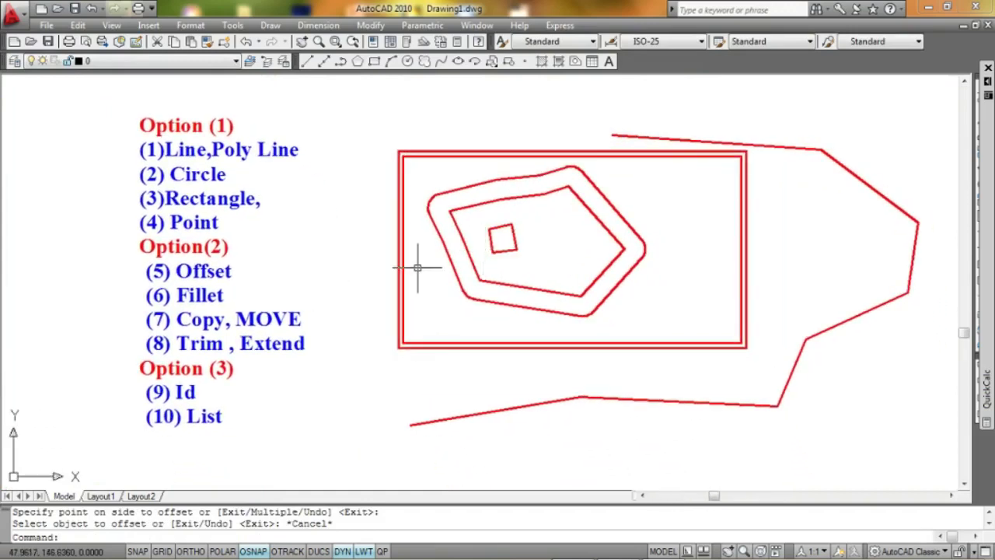
scroll(417, 268, up, 2)
mouse_move(396, 269)
middle_down()
mouse_move(416, 248)
mouse_move(340, 300)
middle_up()
scroll(397, 268, down, 3)
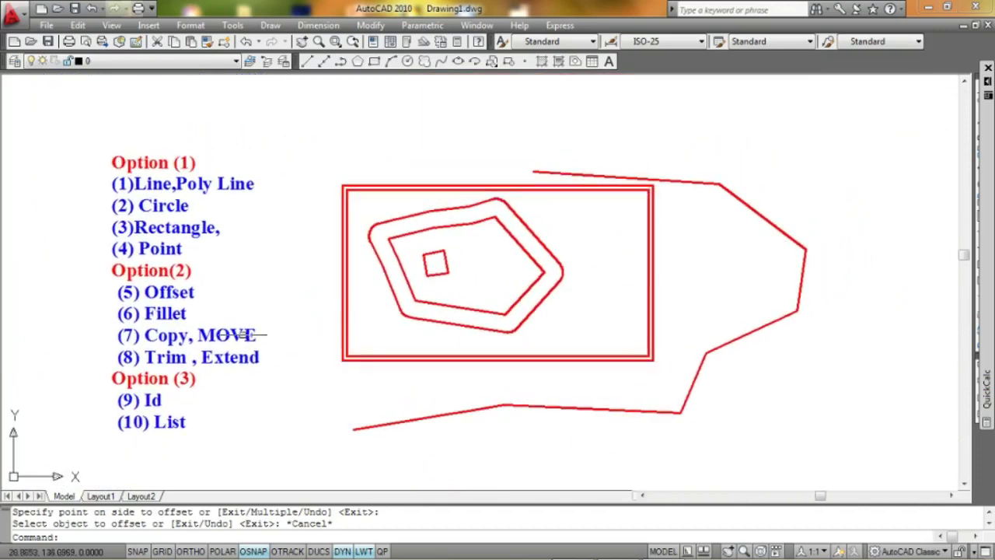
scroll(166, 336, up, 2)
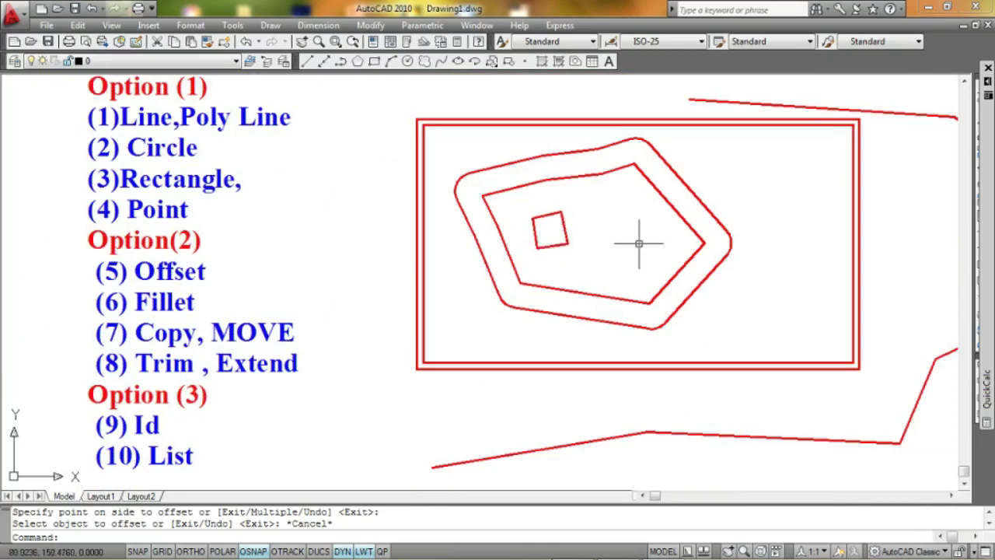
text(PO)
- Place a point marker inside the pentagon, right of the small square
key(Return)
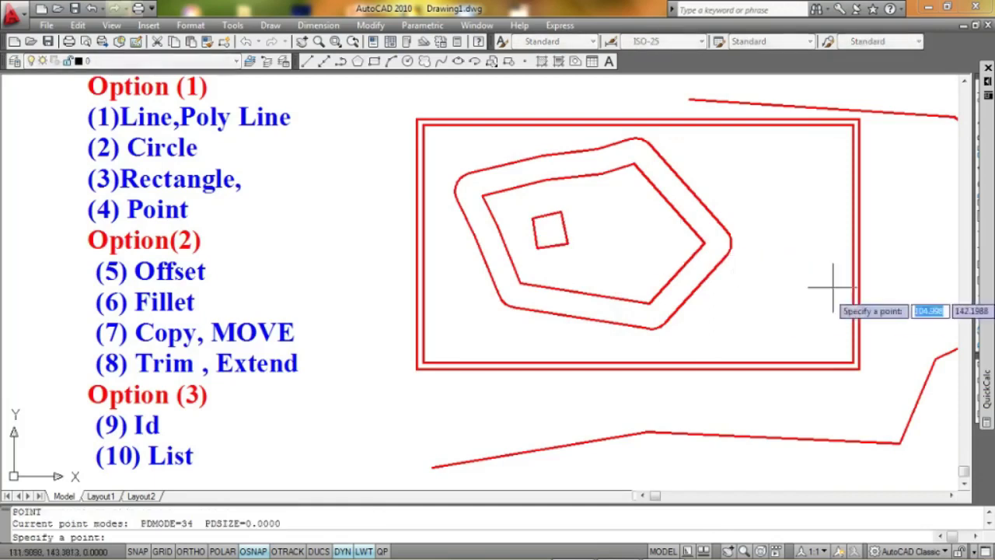
scroll(654, 265, up, 2)
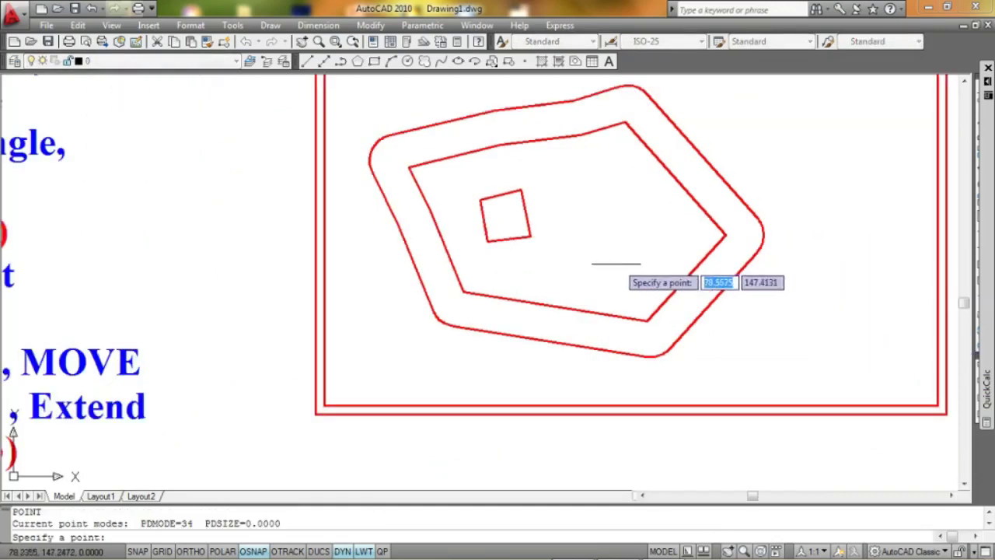
click(615, 265)
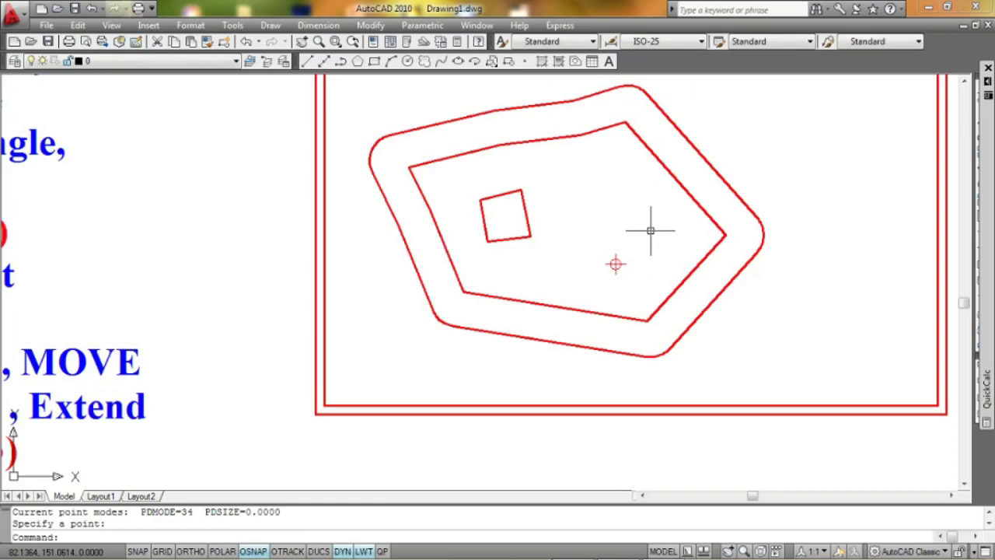
scroll(636, 261, down, 3)
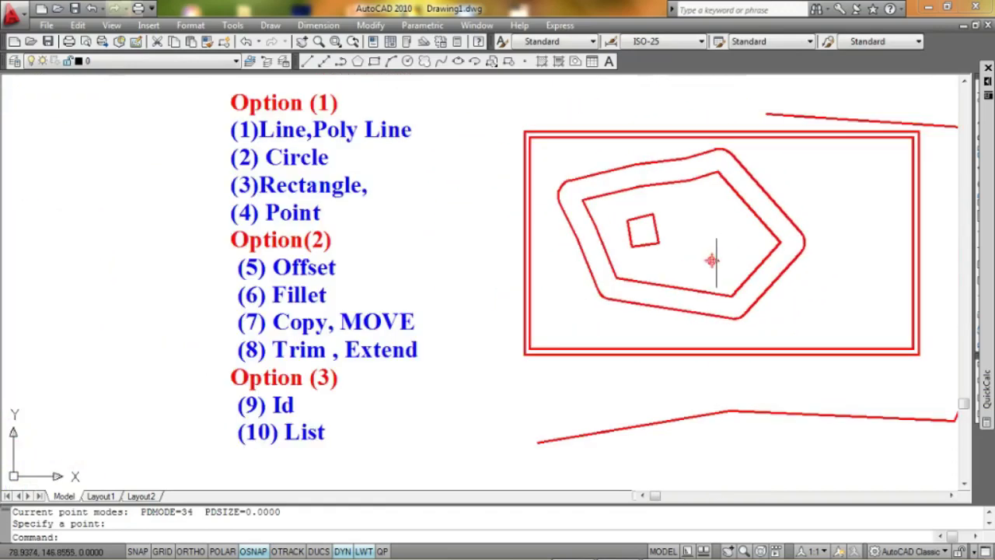
- Move the small square by its lower-left corner onto the point marker
click(658, 243)
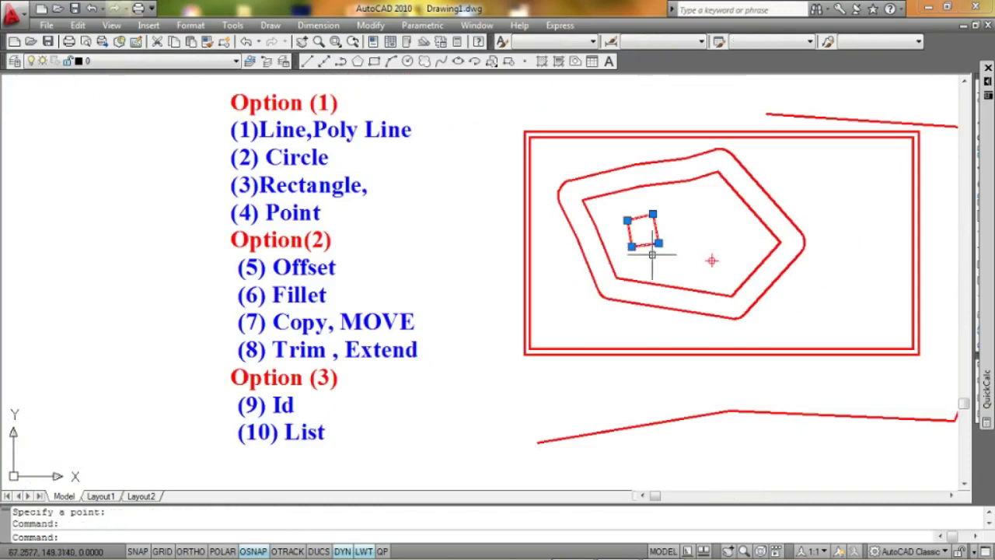
key(Escape)
key(Escape)
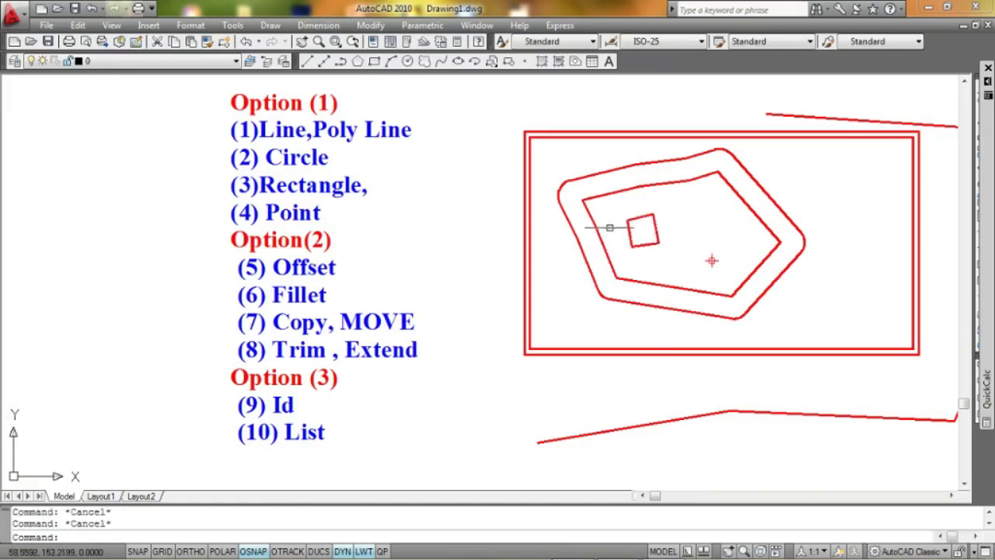
click(631, 230)
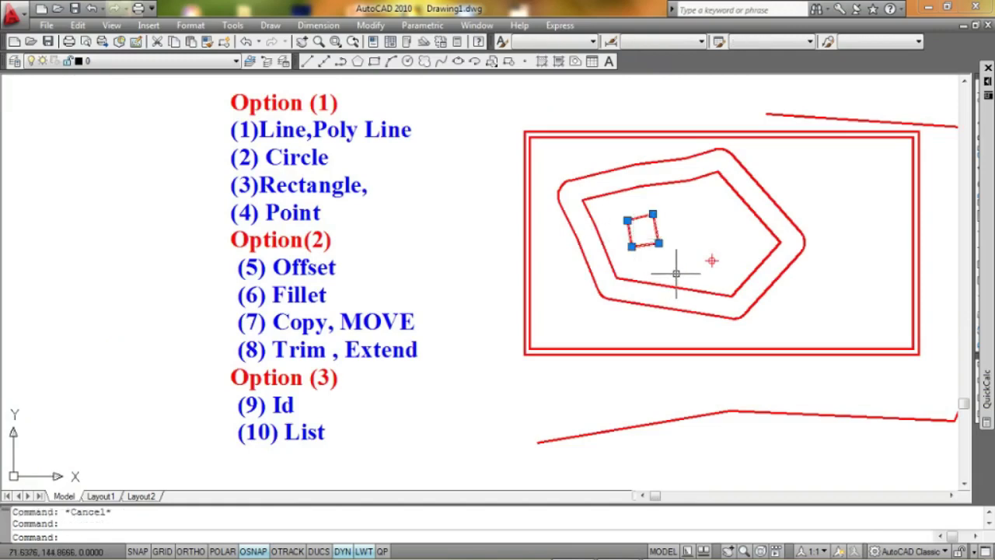
text(M)
key(Return)
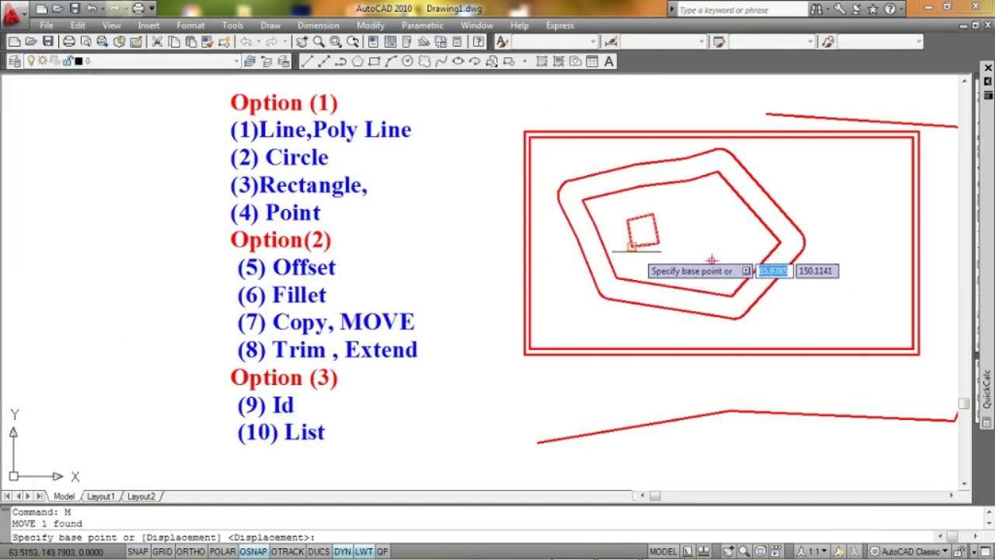
click(634, 246)
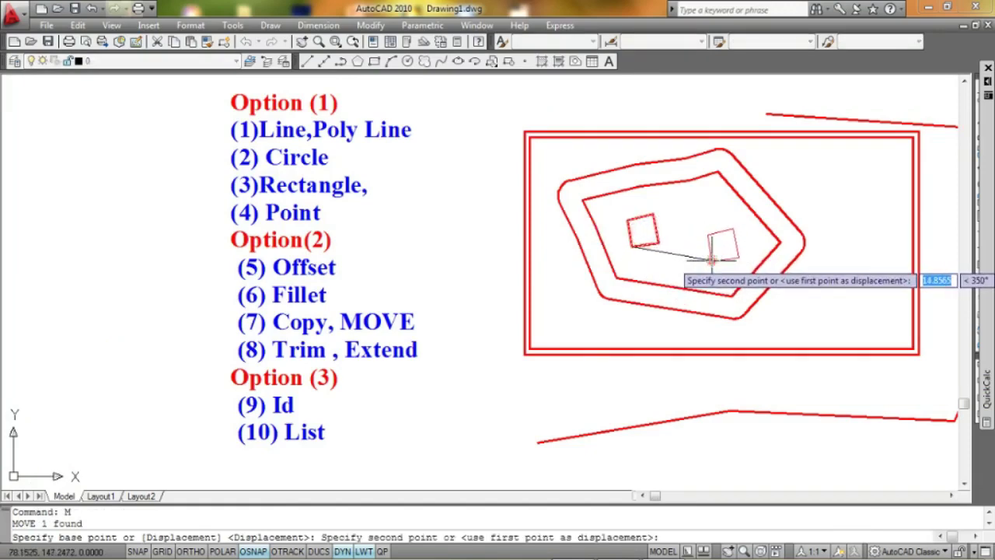
click(710, 260)
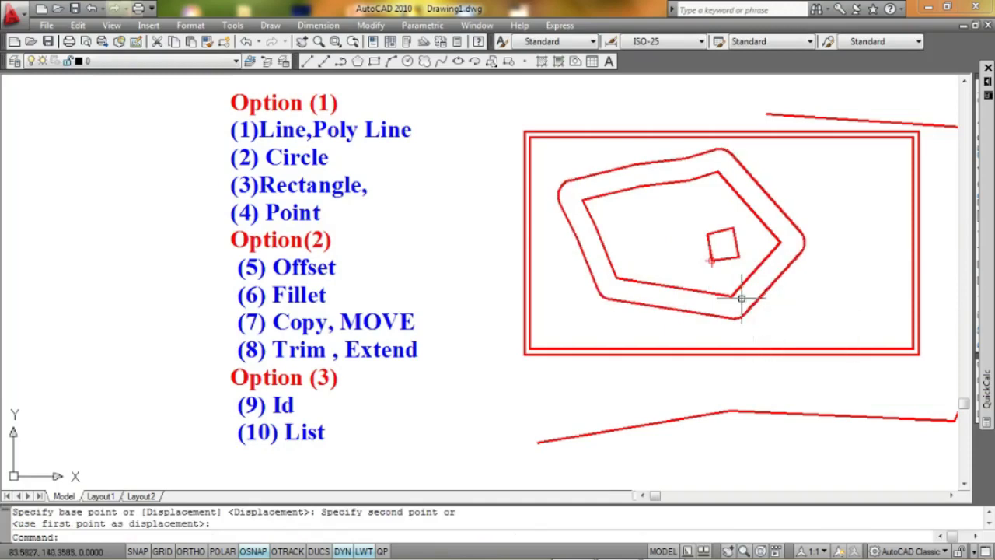
middle_drag(726, 226, 667, 239)
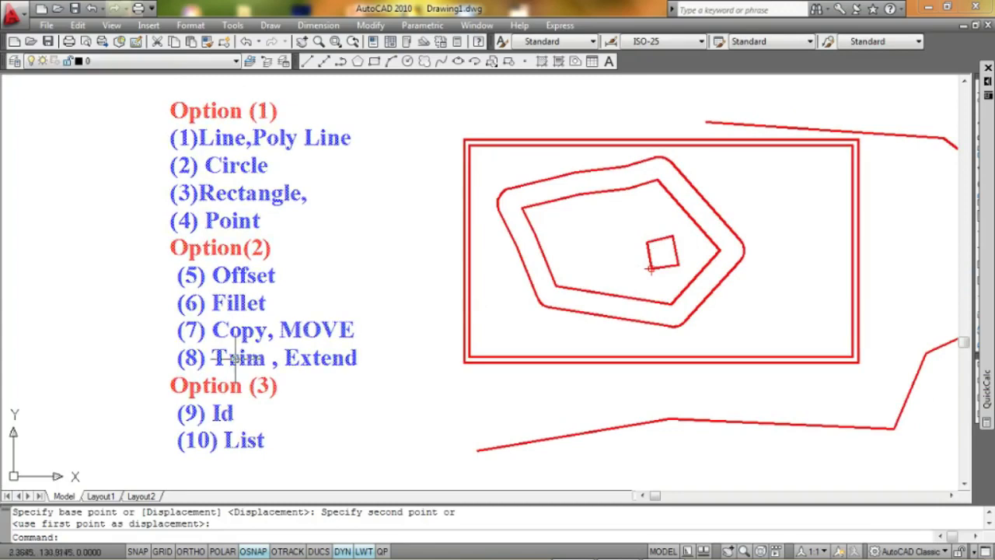
middle_drag(614, 232, 598, 224)
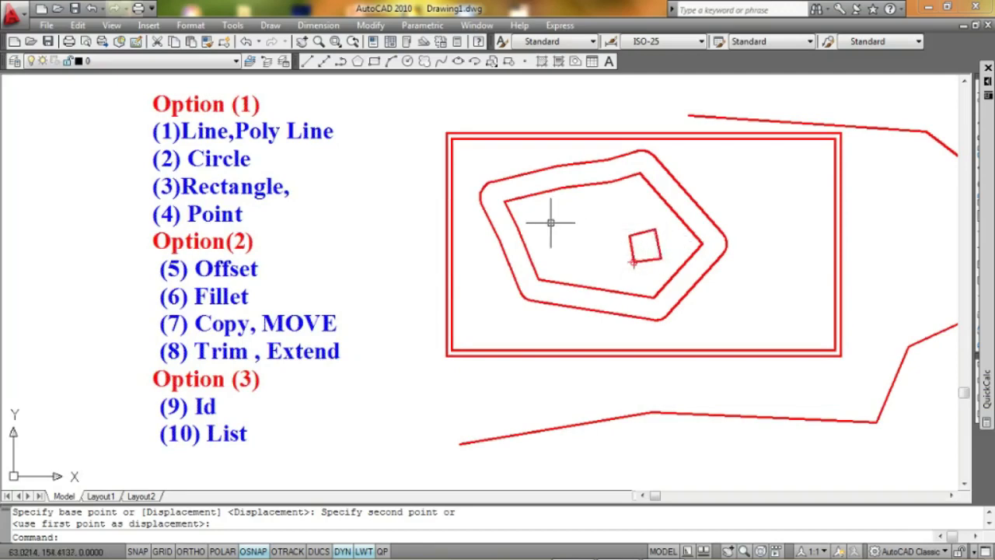
text(co)
- Copy the small square twice to its left, forming a staggered row of three squares
key(Return)
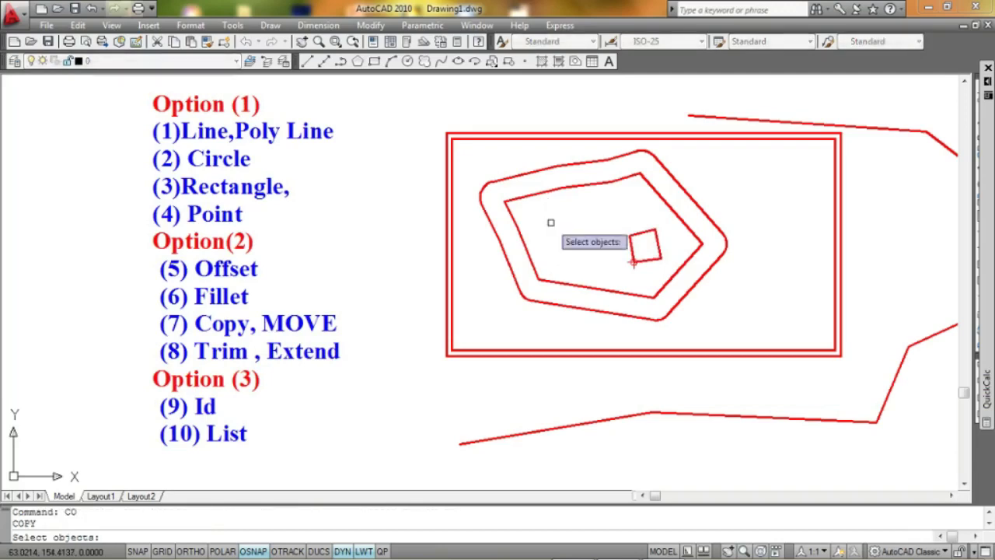
click(634, 262)
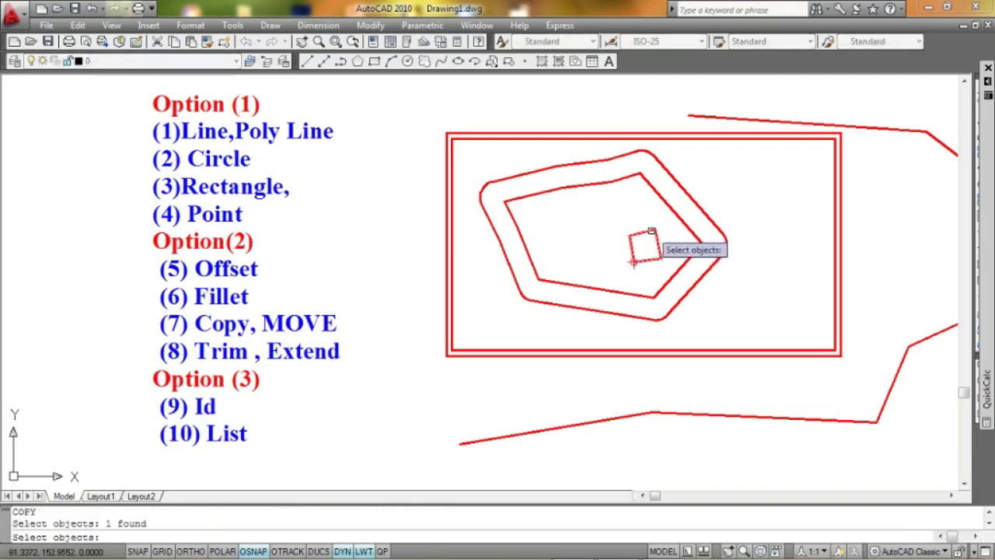
key(Return)
click(643, 261)
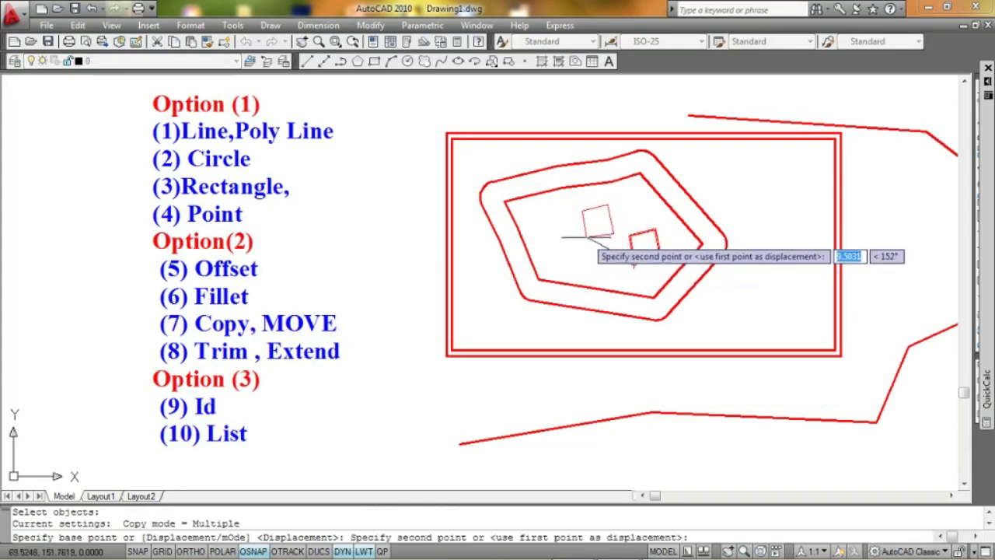
click(556, 235)
click(586, 268)
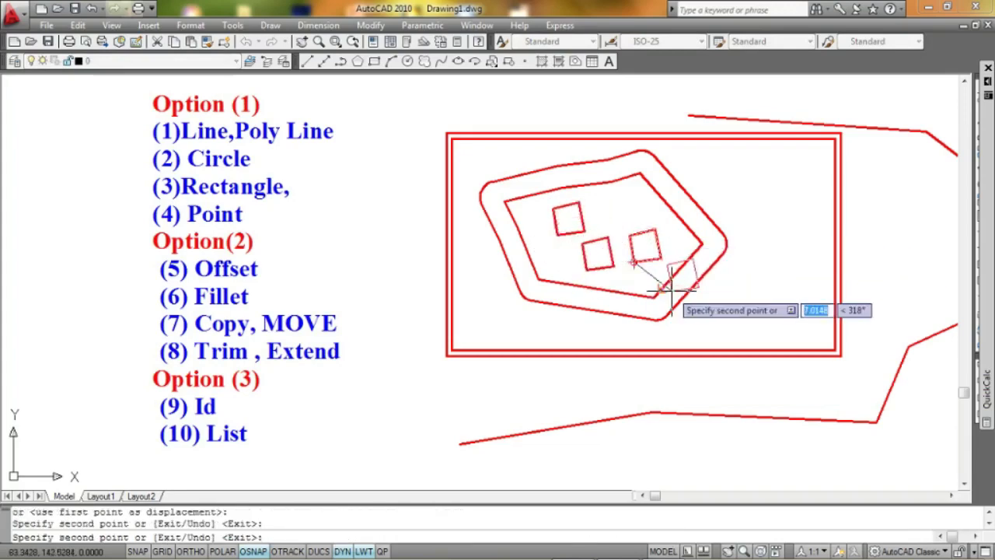
key(Return)
middle_drag(633, 261, 613, 256)
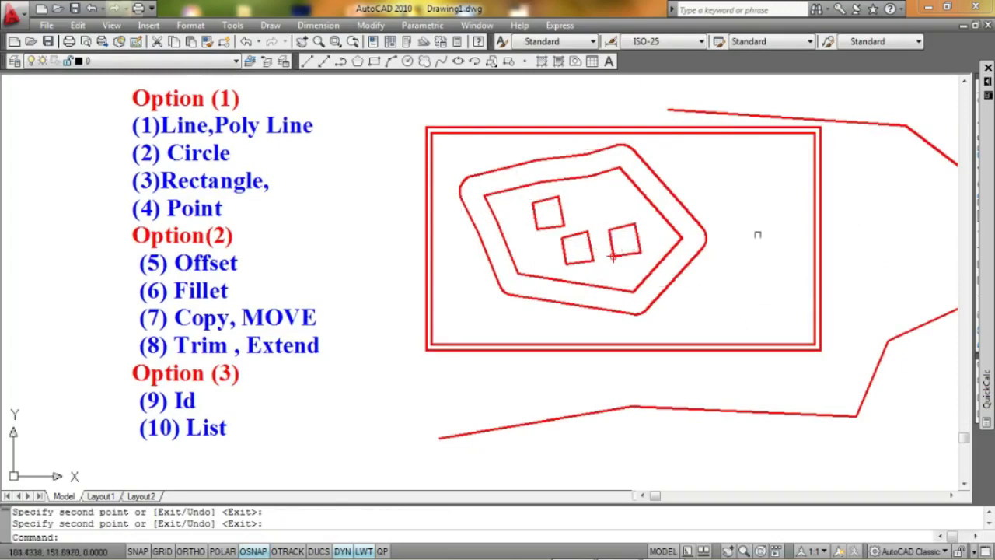
middle_drag(630, 233, 622, 231)
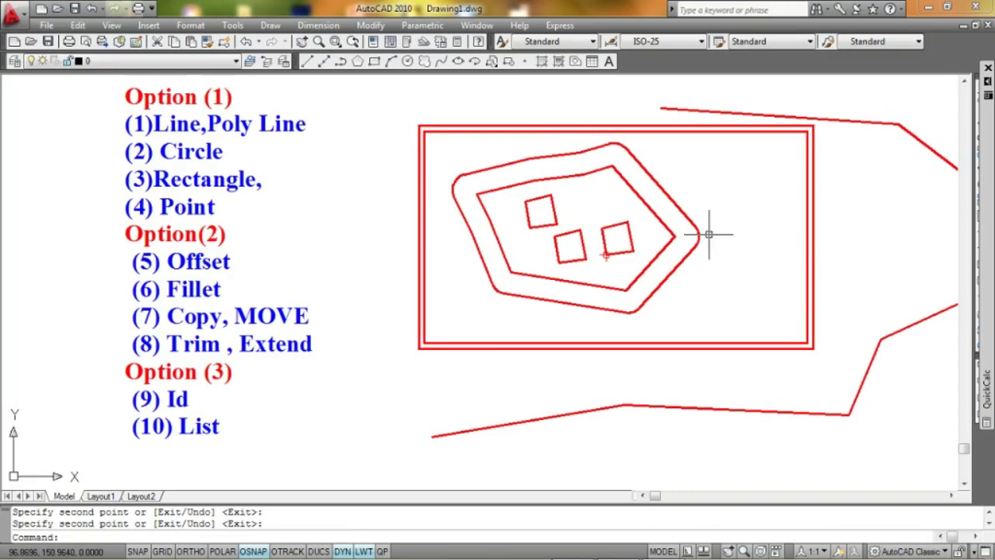
- Erase the two left copies of the small square with a crossing window
click(600, 265)
click(552, 209)
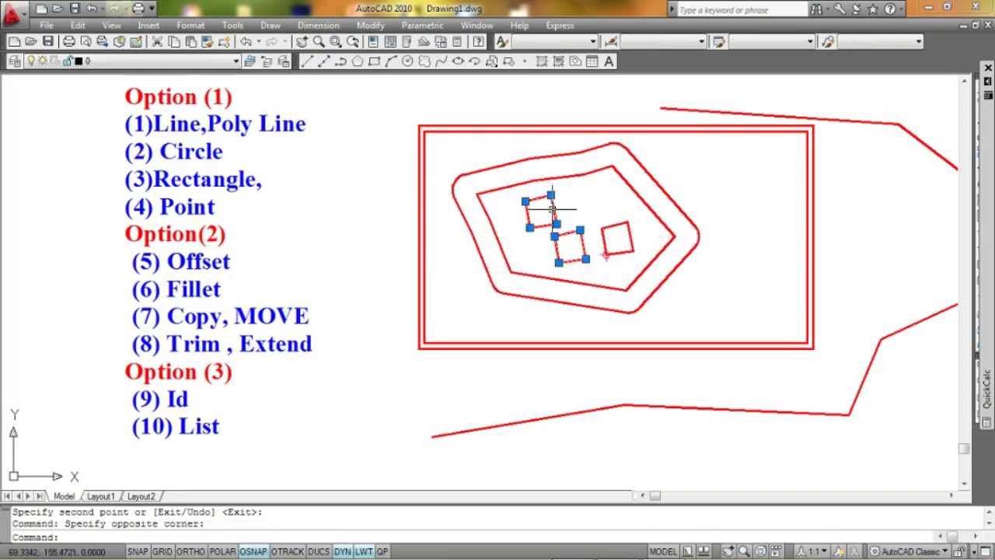
key(Delete)
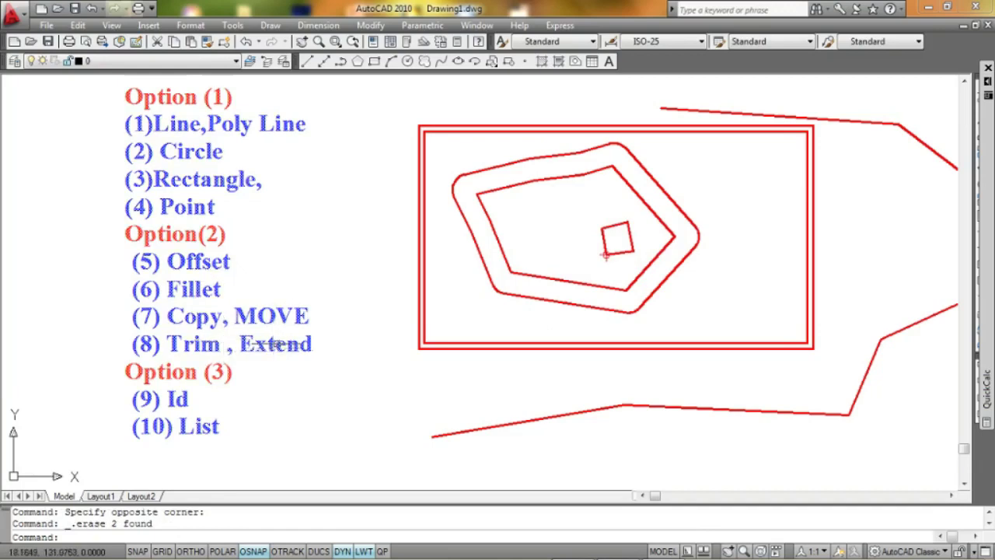
- Zoom and pan out to show the whole drawing and the option list
scroll(219, 350, up, 1)
scroll(211, 344, up, 2)
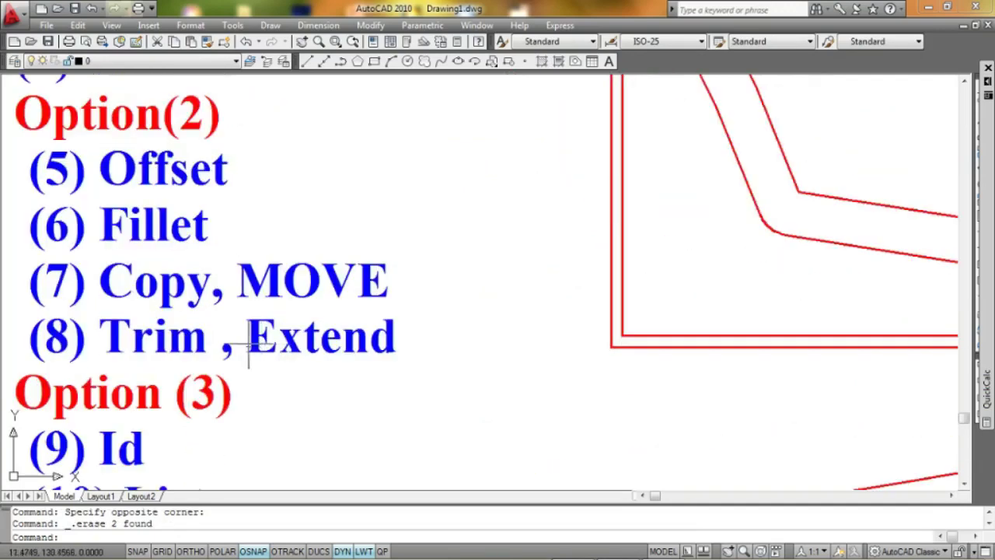
middle_drag(244, 338, 278, 256)
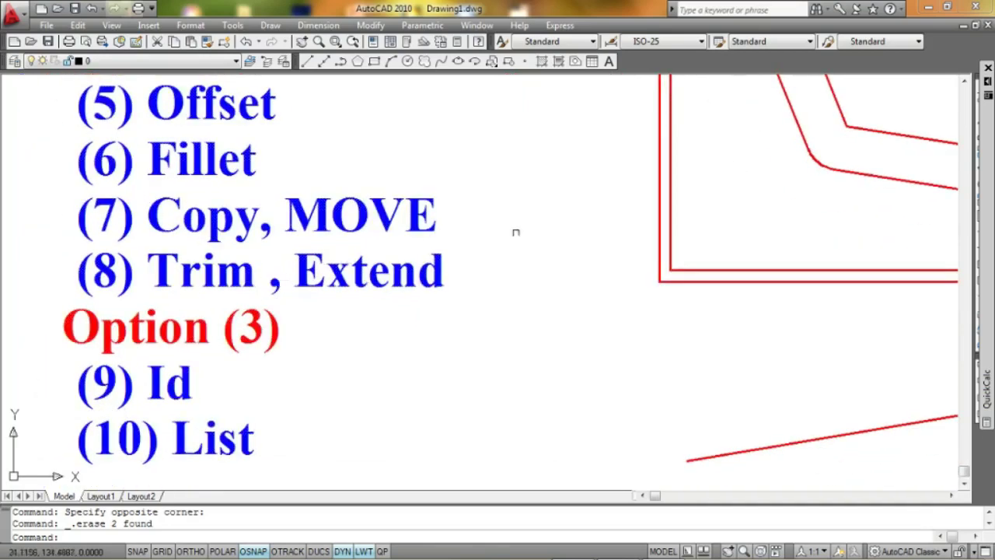
scroll(515, 229, down, 2)
scroll(850, 133, down, 2)
mouse_move(851, 133)
middle_down()
mouse_move(575, 228)
mouse_move(443, 302)
middle_up()
scroll(482, 283, up, 2)
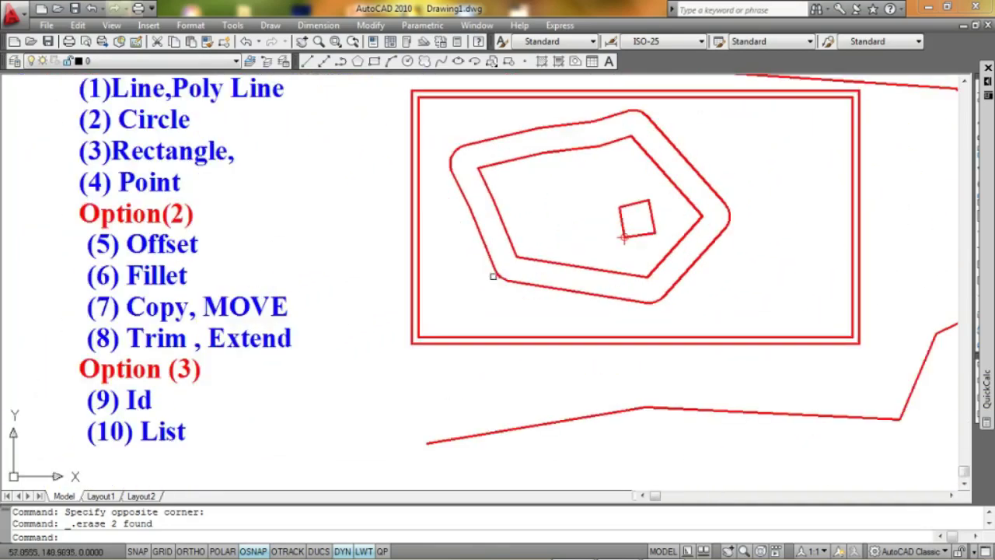
- Draw a line from the inner pentagon's lower-left corner past the outer pentagon's upper-right edge
text(L)
key(Return)
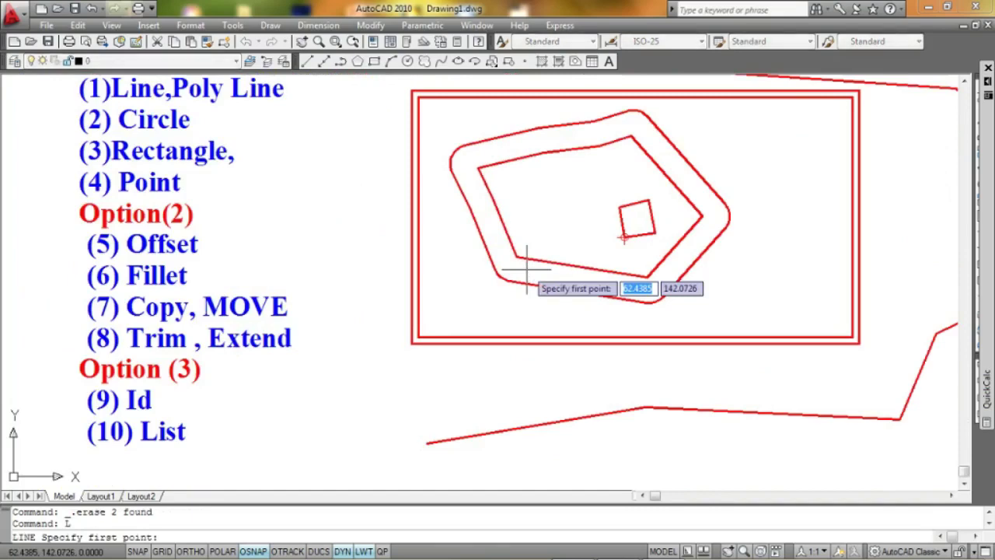
scroll(516, 246, up, 2)
click(513, 255)
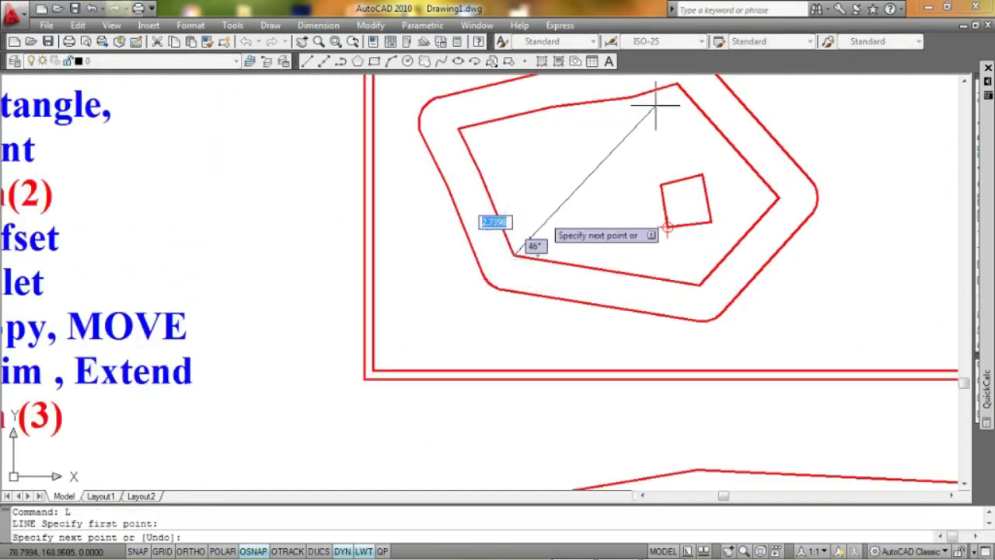
scroll(661, 155, down, 2)
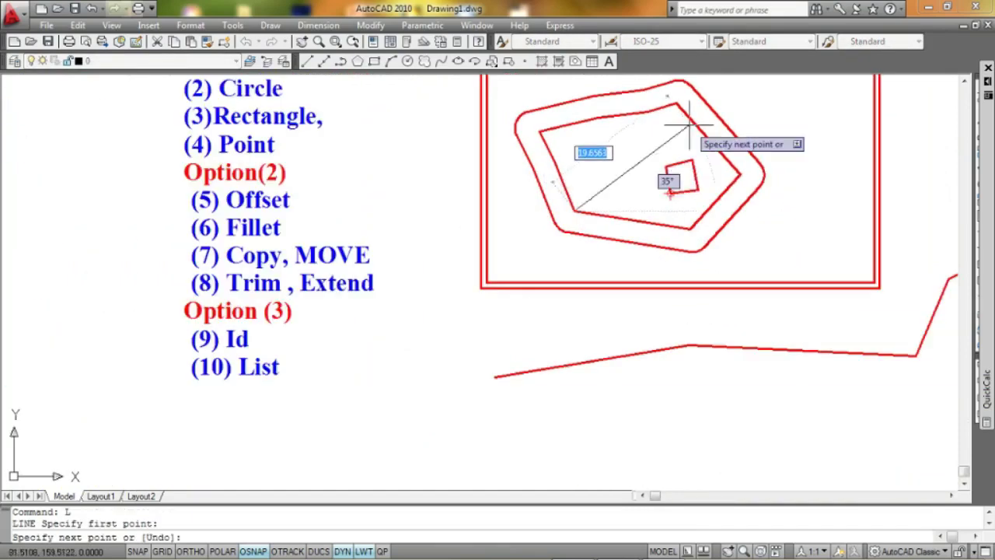
click(761, 90)
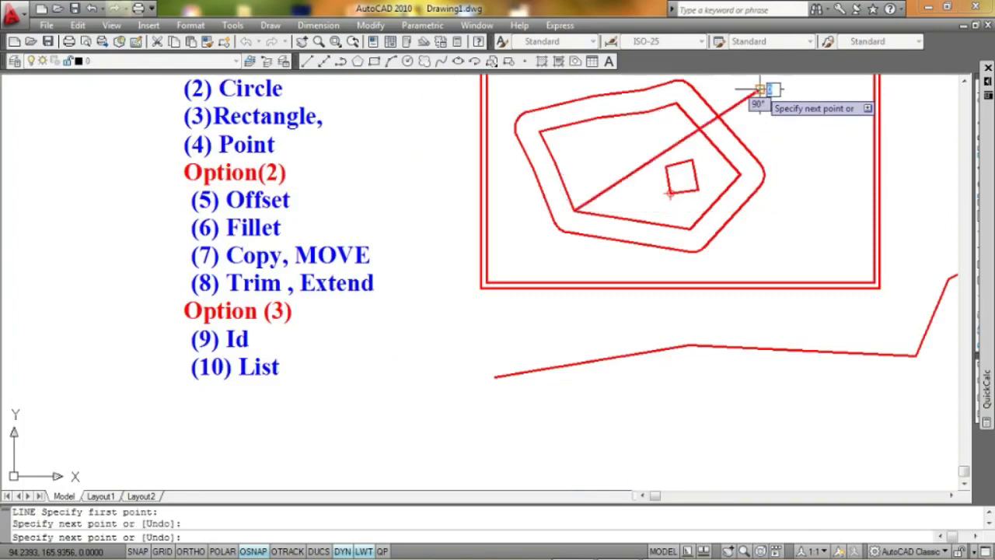
key(Return)
mouse_move(748, 107)
middle_down()
mouse_move(737, 139)
mouse_move(679, 186)
middle_up()
scroll(737, 138, up, 2)
click(721, 131)
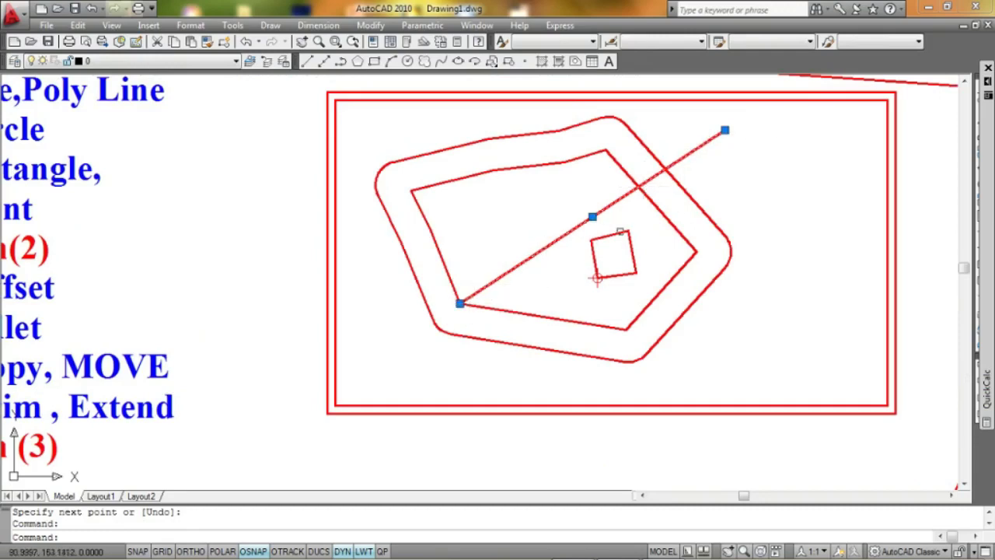
scroll(650, 189, up, 2)
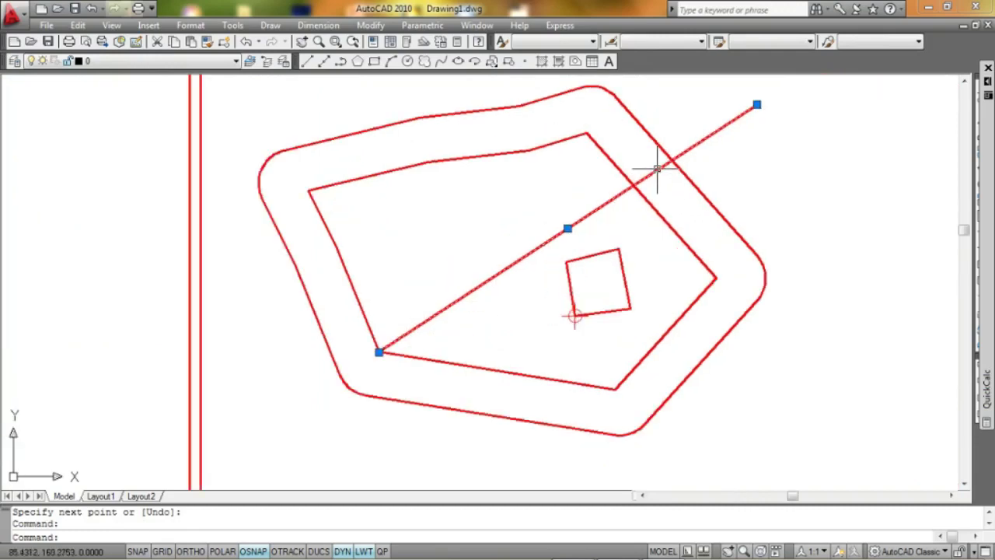
- Using TRIM with all objects as edges, extend the diagonal's lower-left end to the outer pentagon
right_click(655, 171)
key(Escape)
key(Escape)
text(TR)
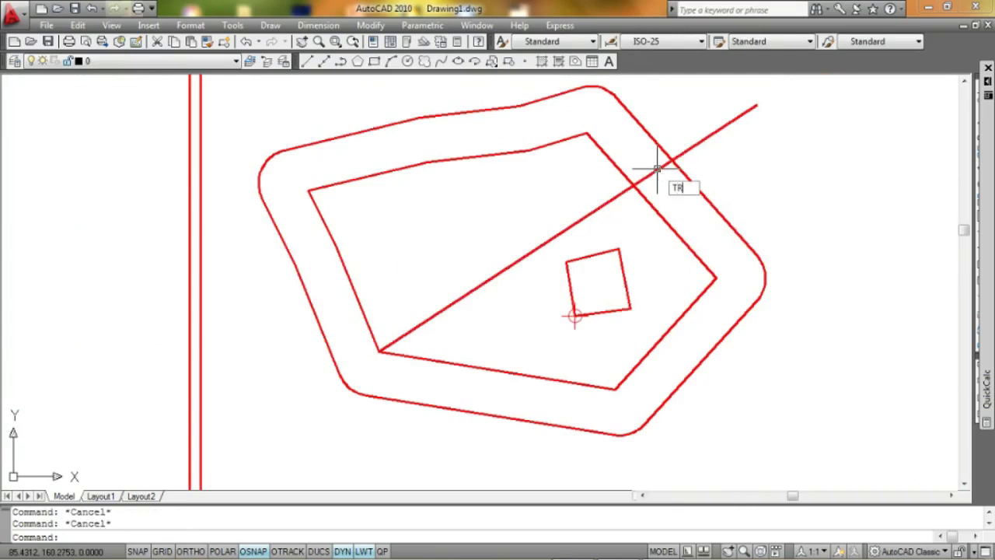
key(Return)
key(Return)
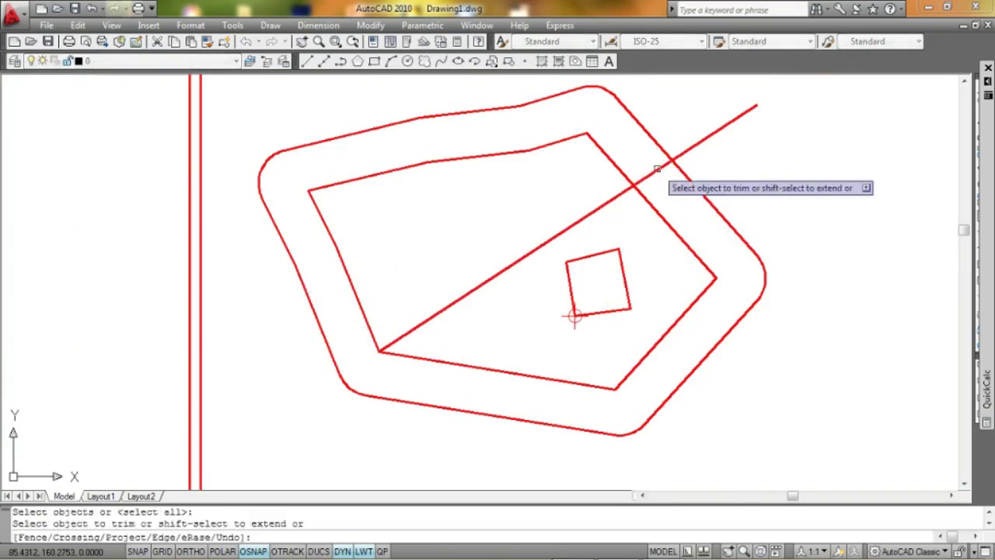
scroll(657, 168, down, 2)
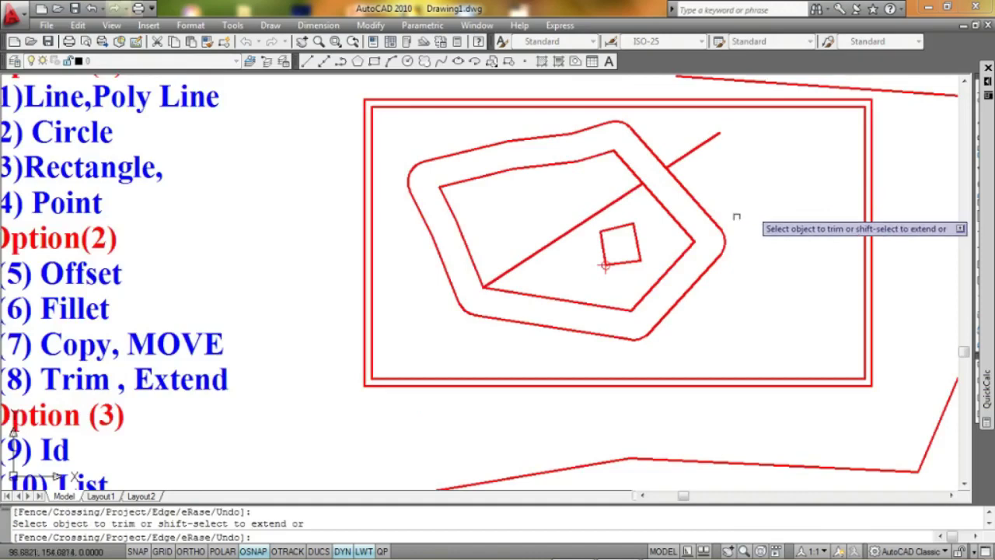
scroll(700, 228, up, 1)
scroll(645, 264, down, 1)
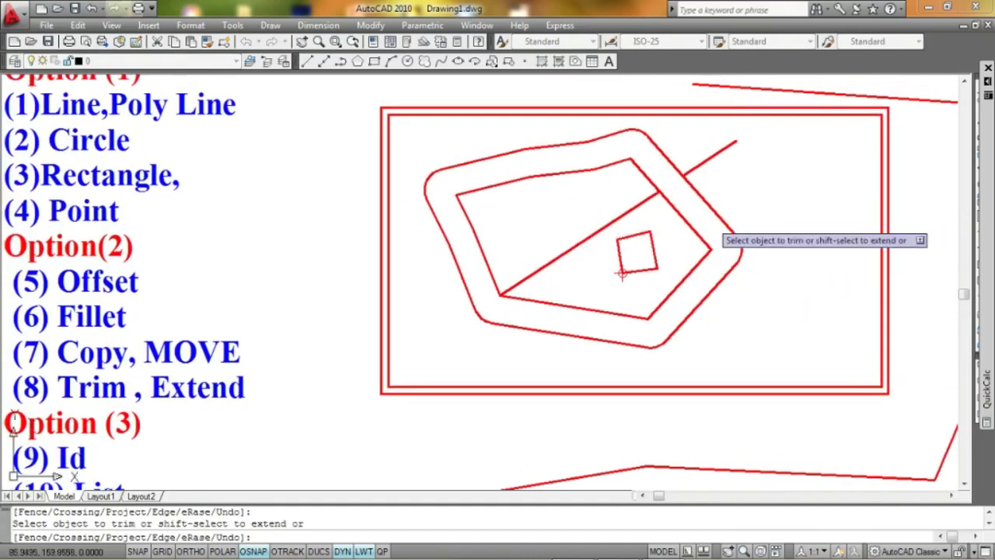
scroll(688, 194, up, 1)
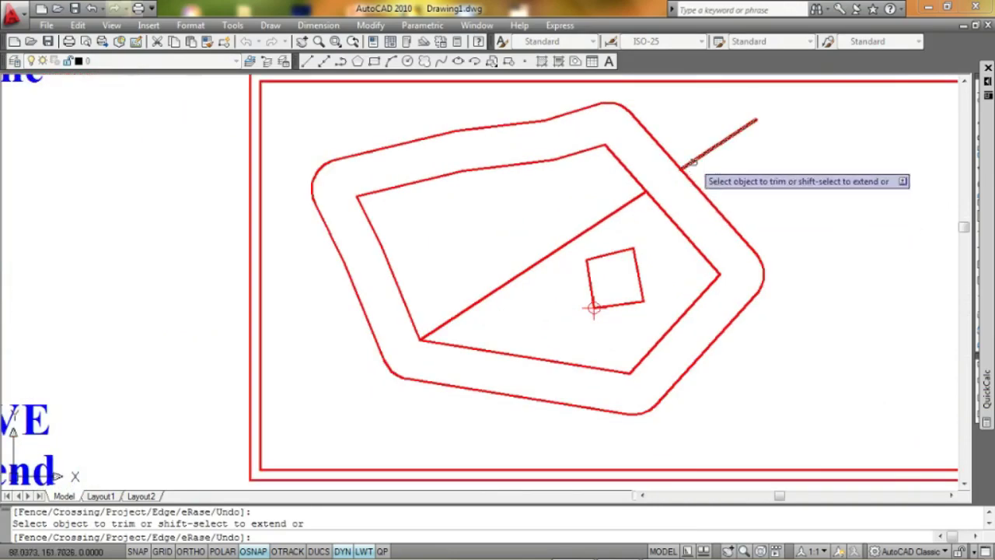
scroll(661, 249, down, 1)
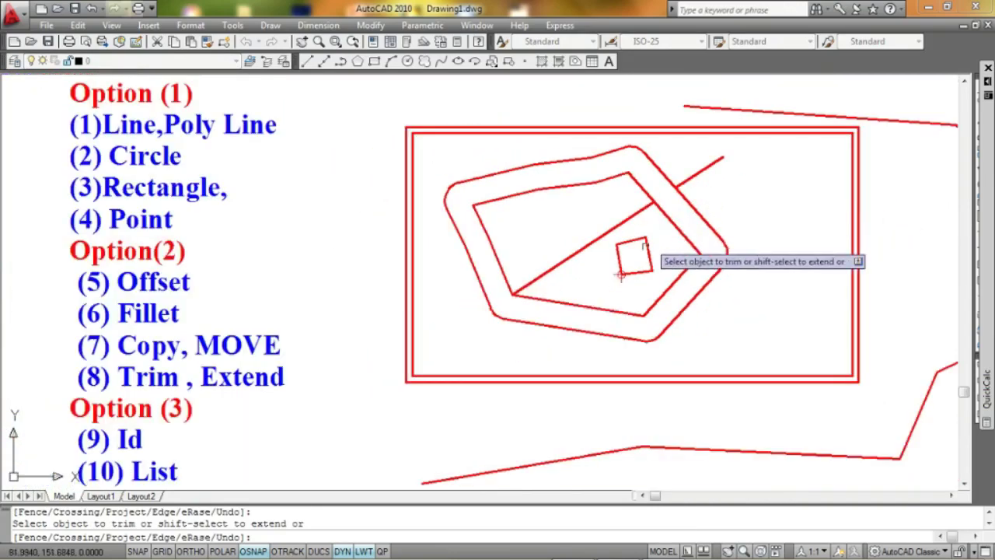
scroll(564, 299, down, 2)
scroll(566, 303, up, 3)
scroll(552, 285, up, 2)
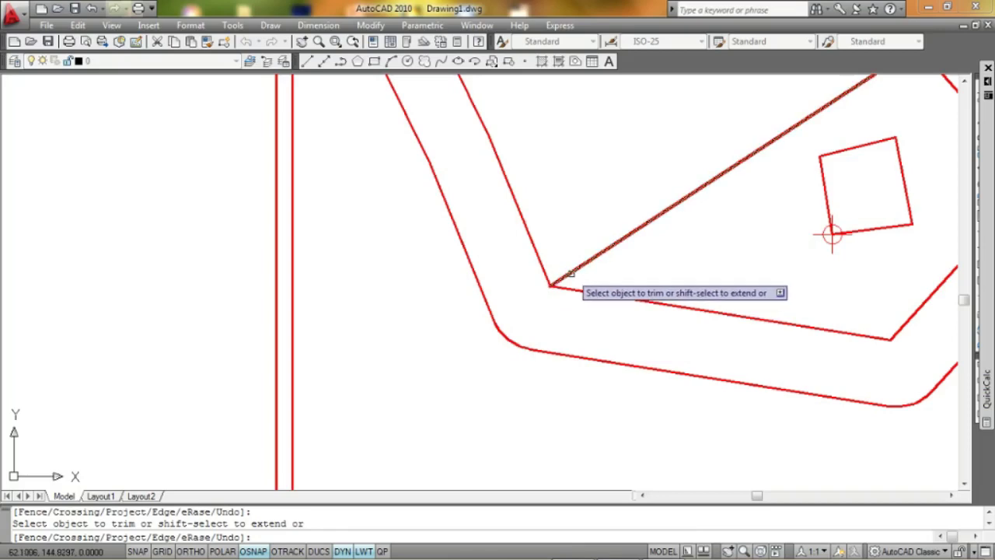
shift+click(578, 269)
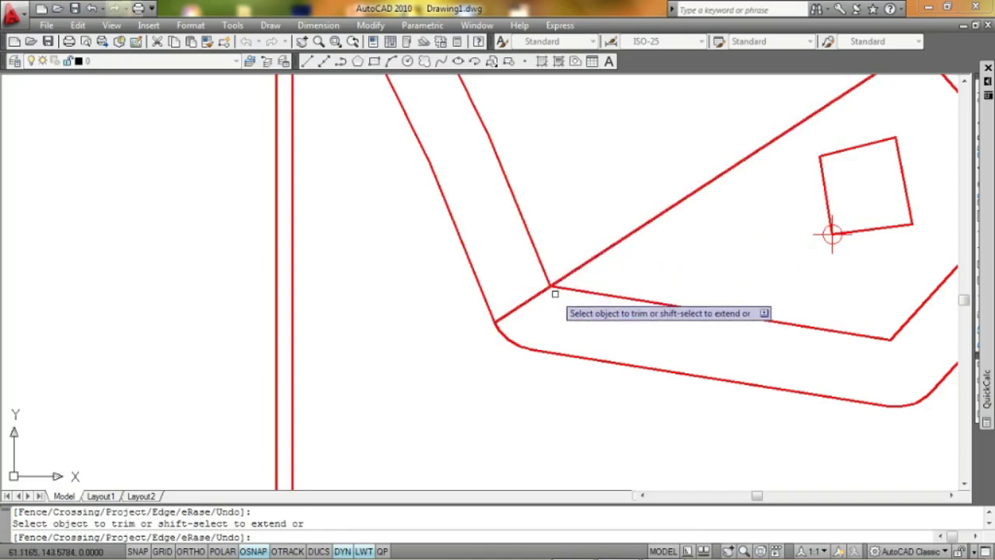
- Trim and re-extend the diagonal across the inner pentagon so it crosses both outlines
scroll(555, 294, down, 2)
scroll(550, 297, down, 2)
scroll(451, 319, up, 1)
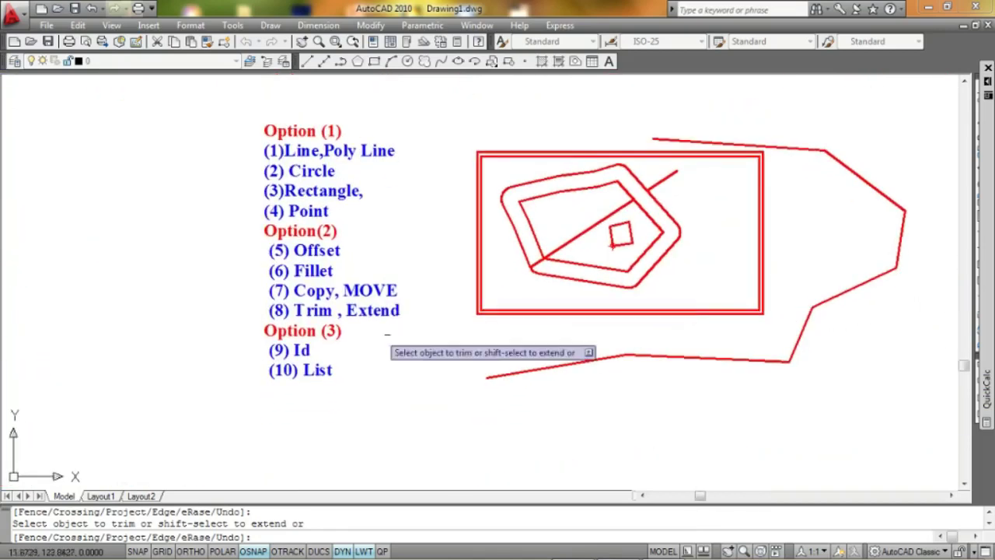
scroll(342, 319, up, 2)
middle_drag(407, 314, 427, 322)
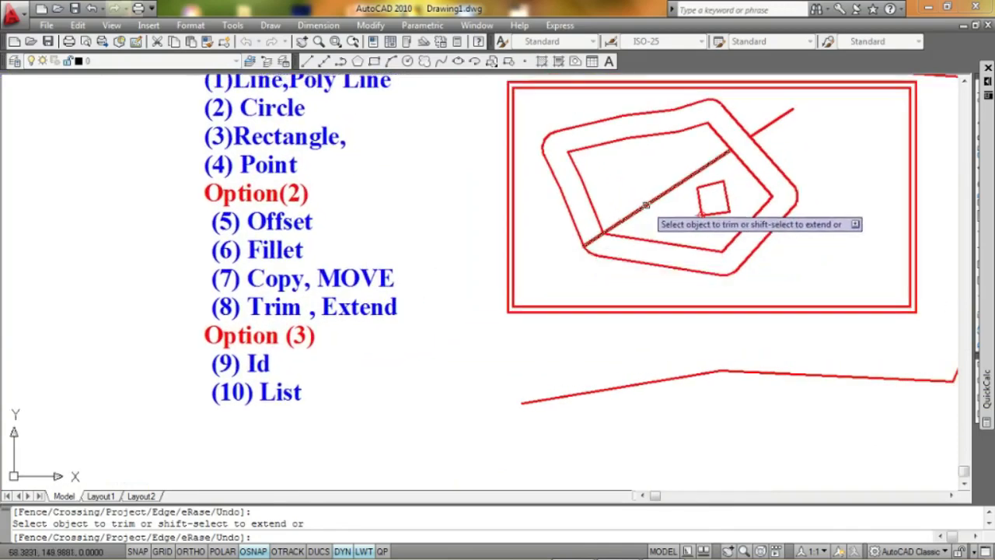
click(646, 206)
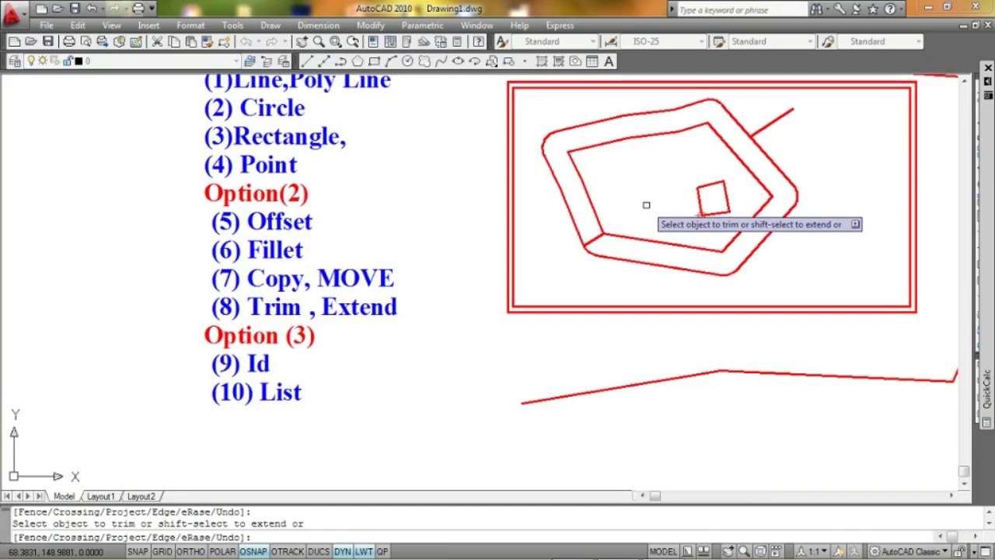
shift+click(597, 235)
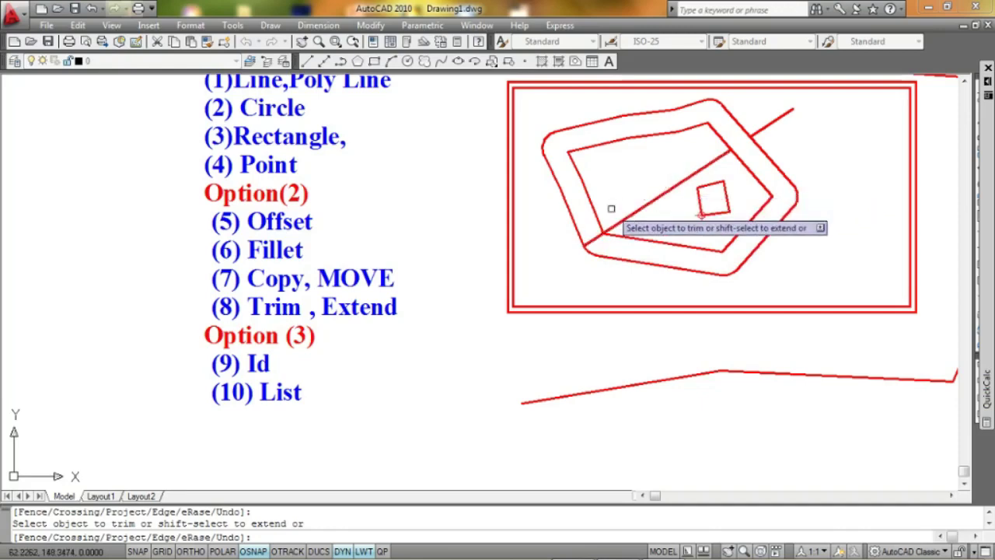
middle_drag(513, 200, 514, 261)
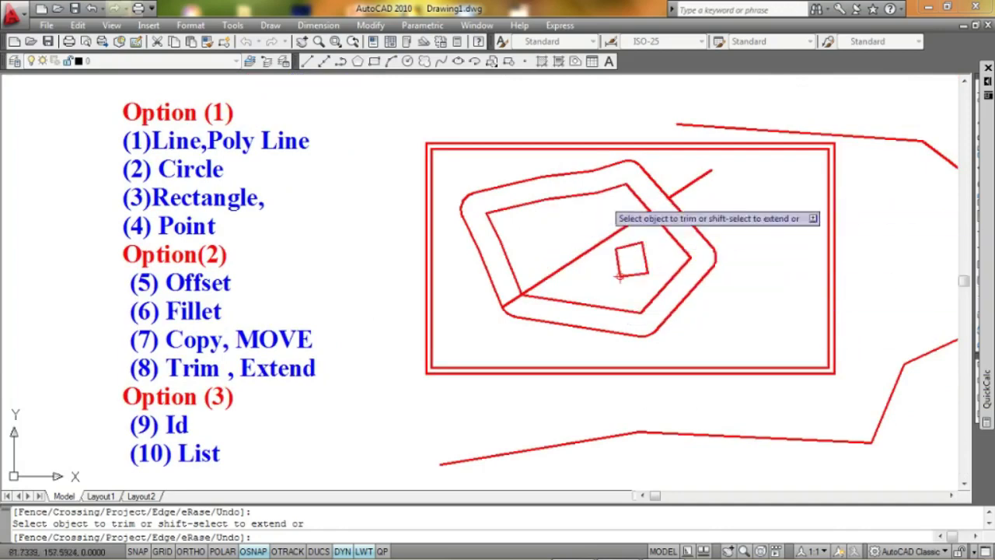
key(Escape)
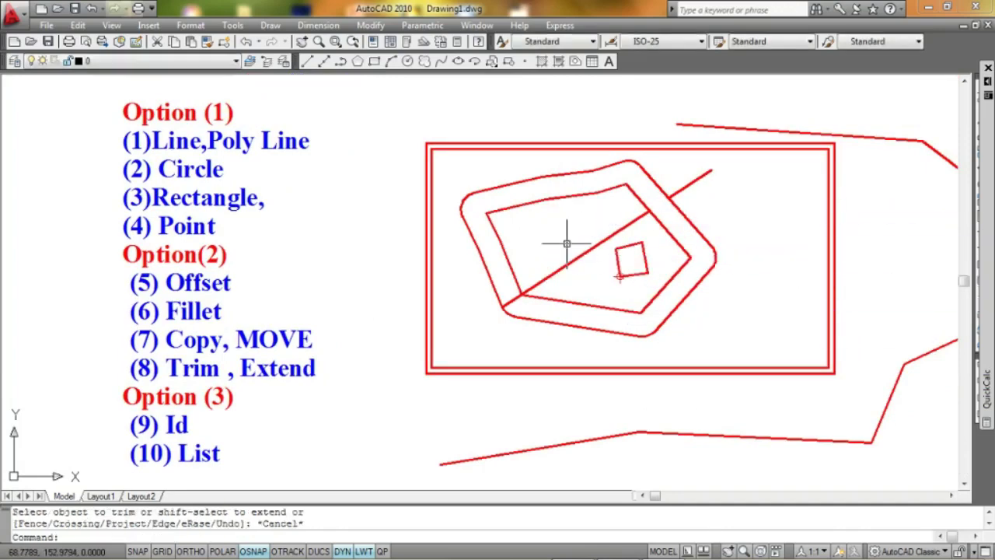
middle_drag(573, 261, 556, 267)
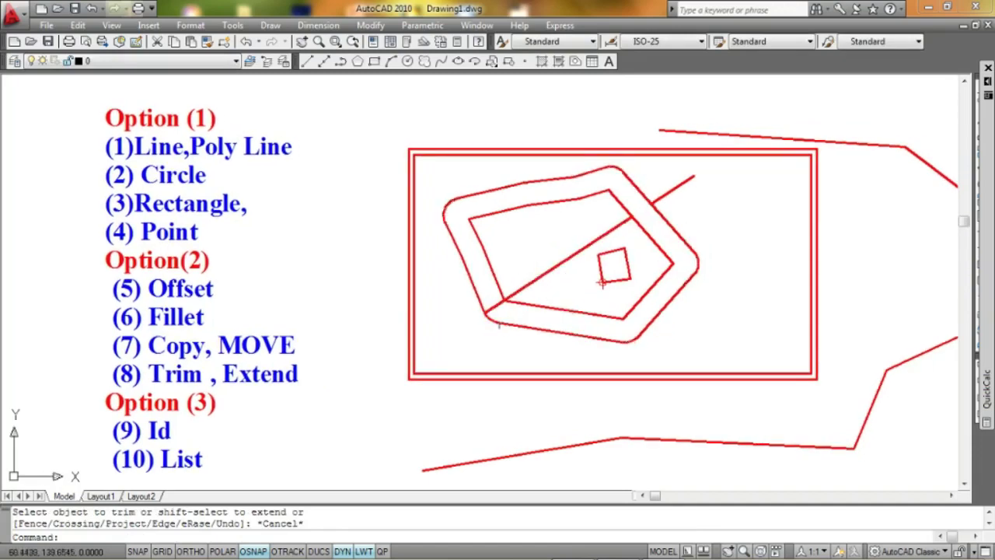
middle_drag(500, 325, 466, 337)
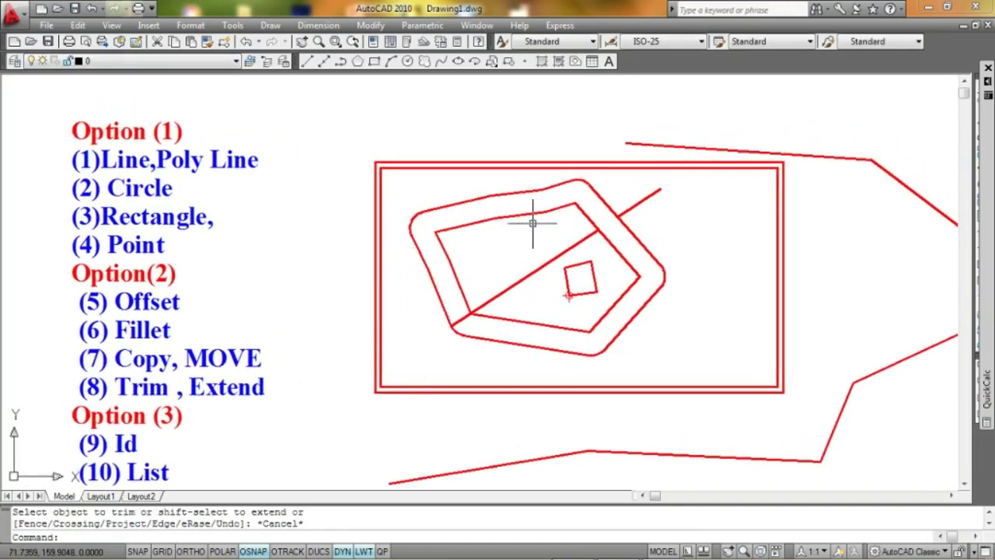
middle_drag(533, 224, 522, 211)
text(ID)
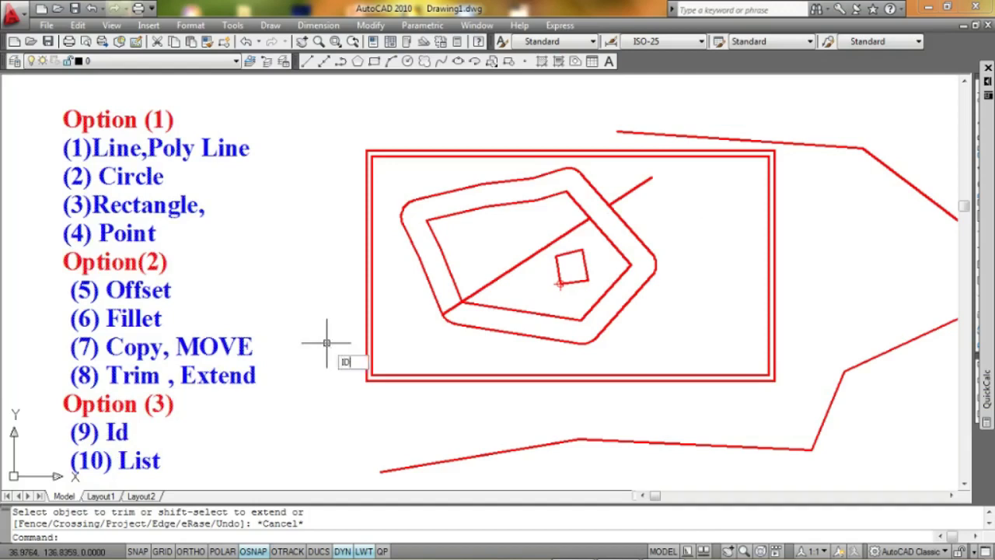
- Read coordinates with ID along the diagonal, ending at its upper endpoint X 94.2393, Y 165.9356
key(Return)
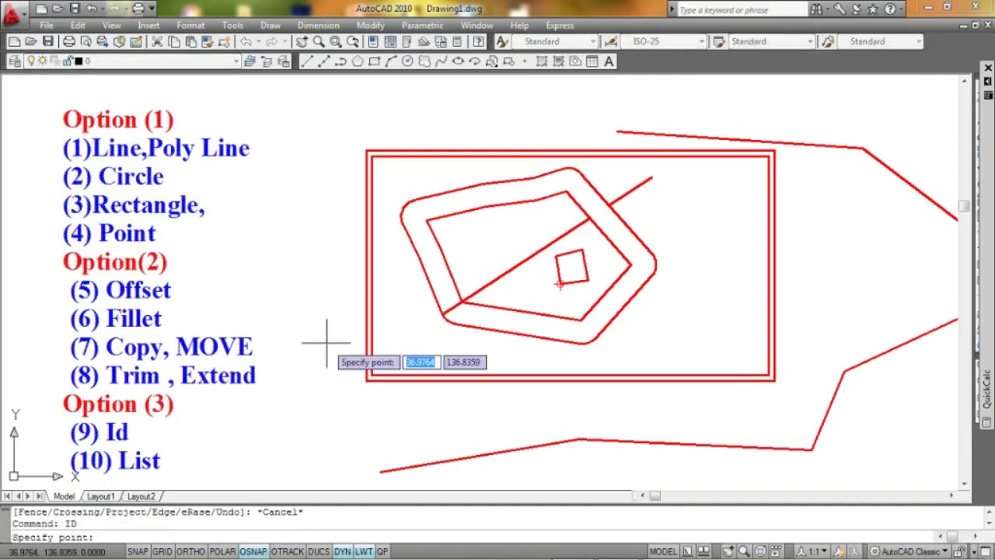
click(441, 314)
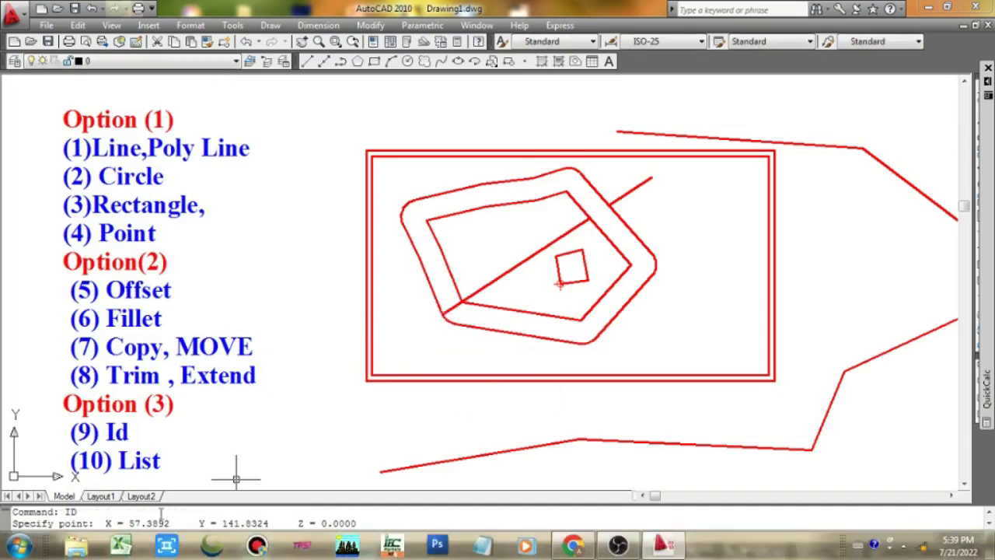
drag(108, 522, 271, 521)
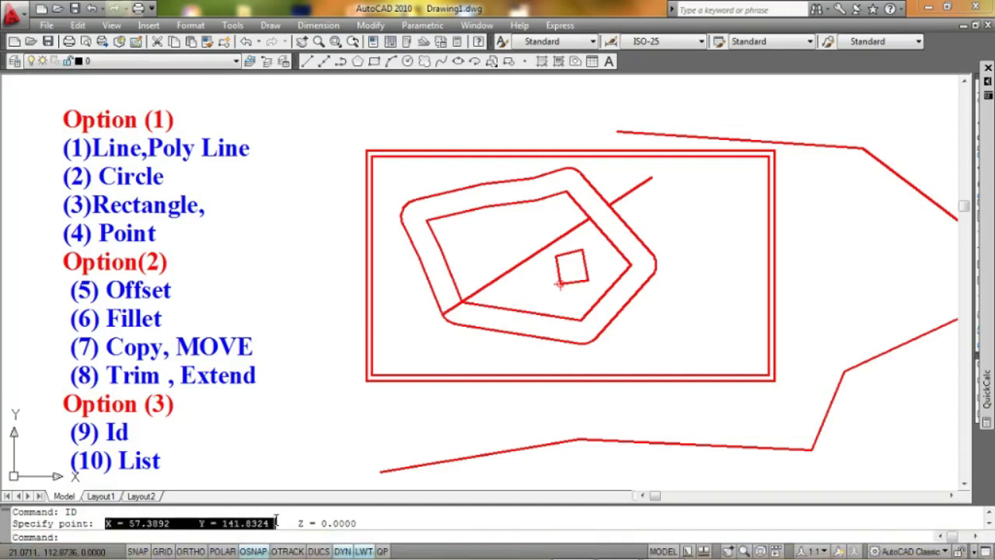
key(Return)
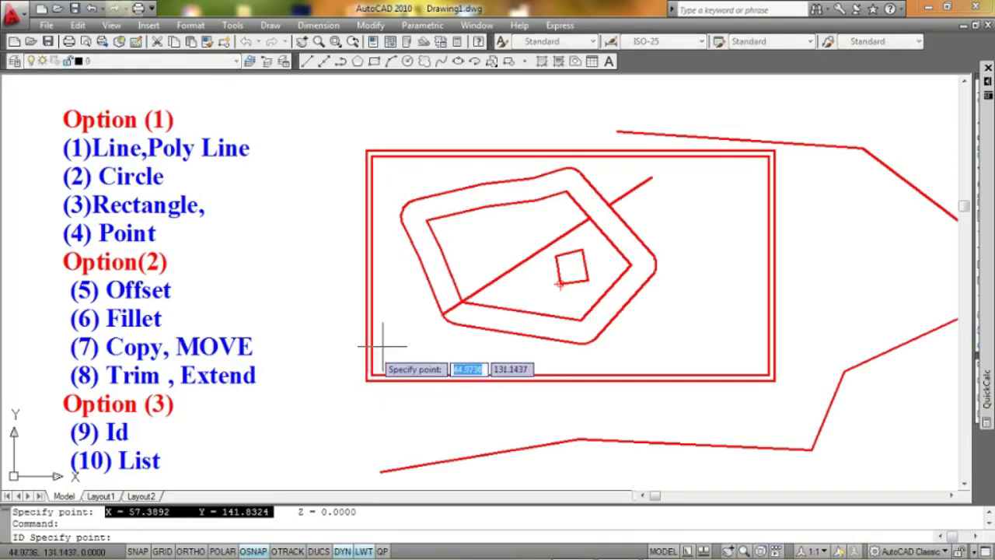
click(460, 300)
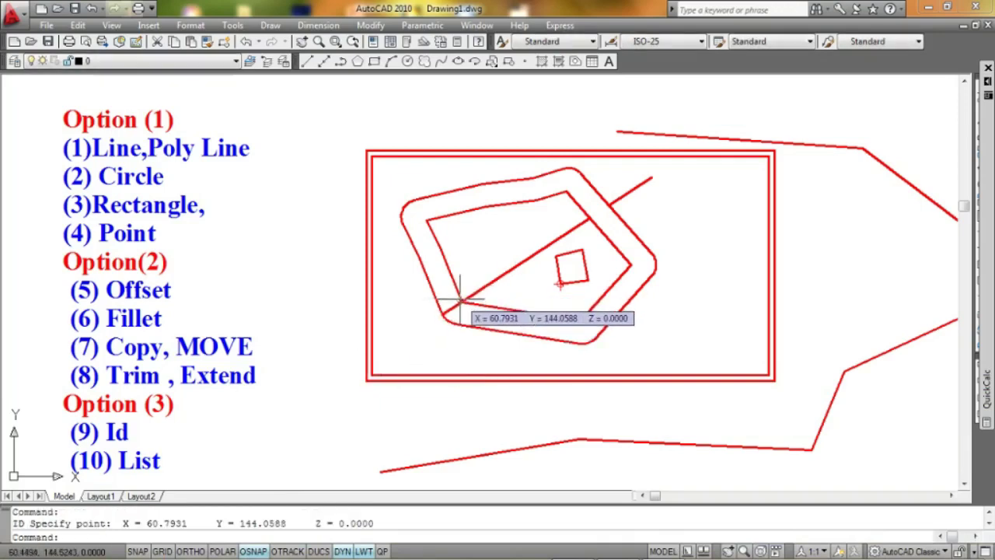
key(Return)
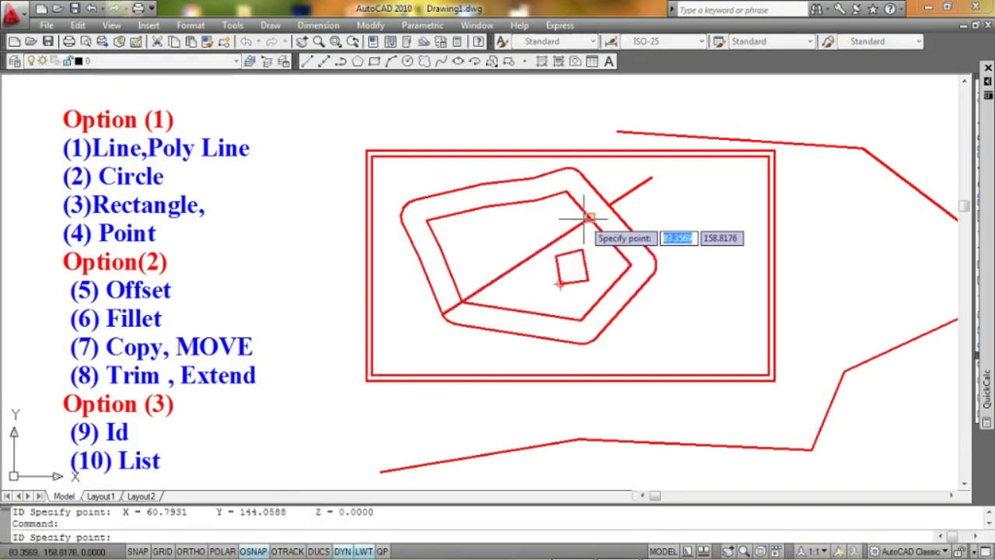
click(578, 215)
key(Return)
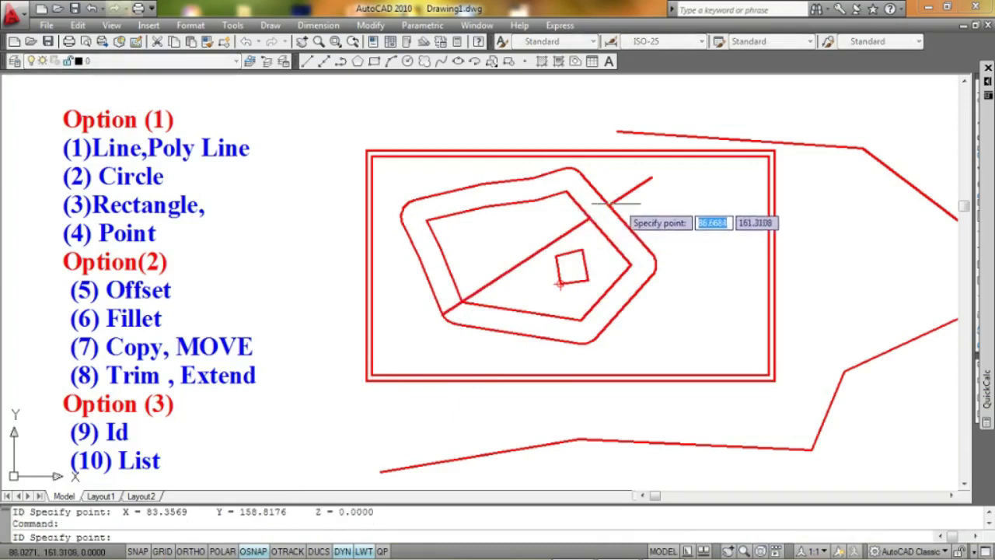
click(599, 204)
key(Return)
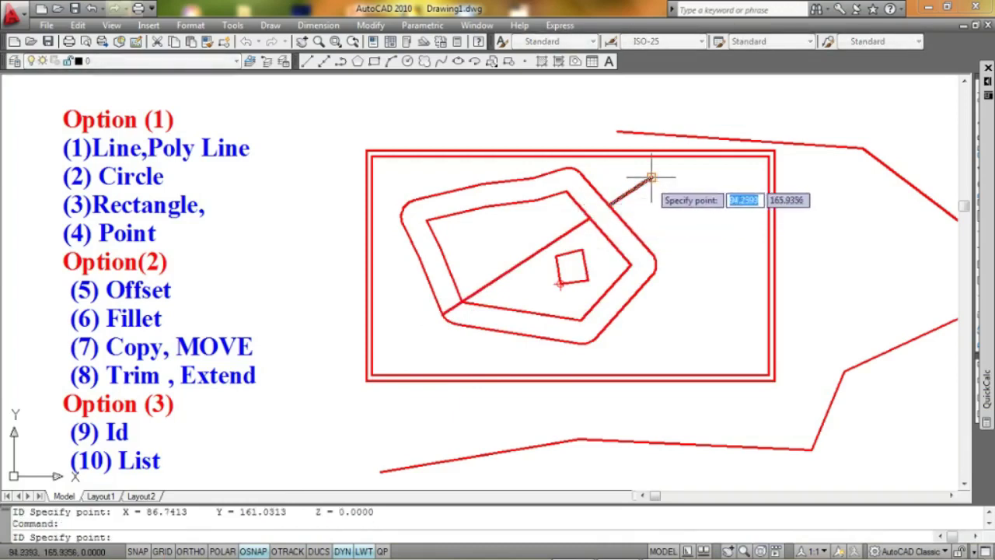
click(651, 181)
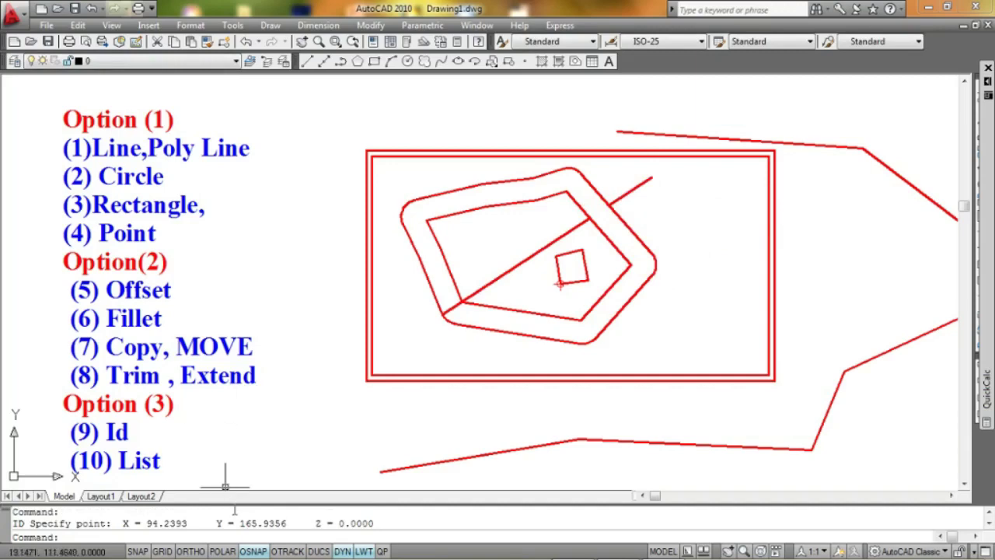
drag(235, 505, 277, 251)
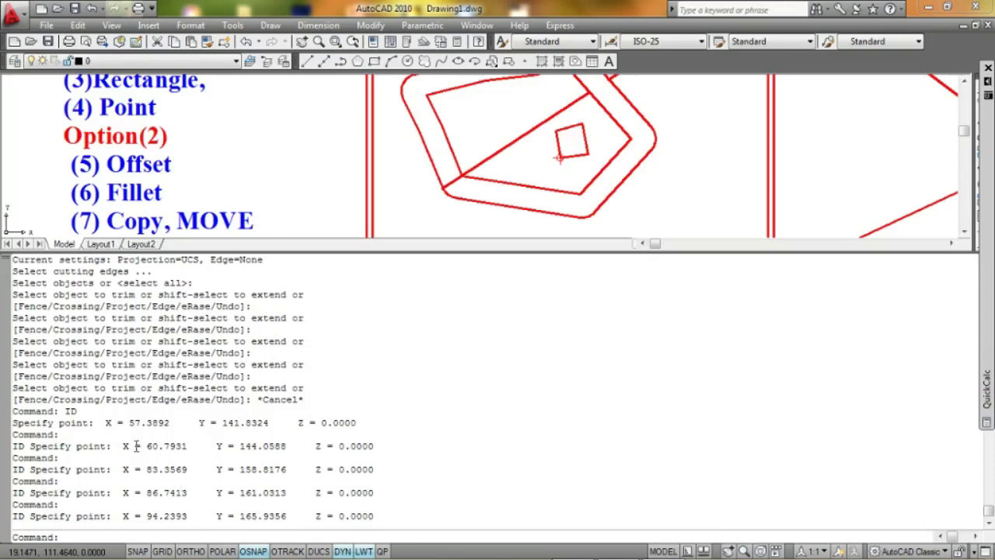
drag(100, 422, 412, 530)
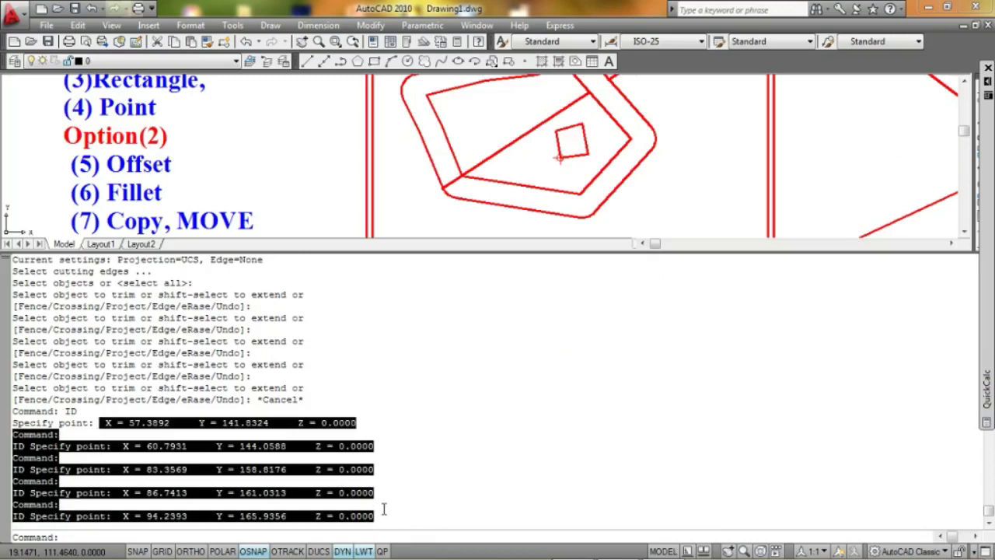
drag(385, 507, 90, 423)
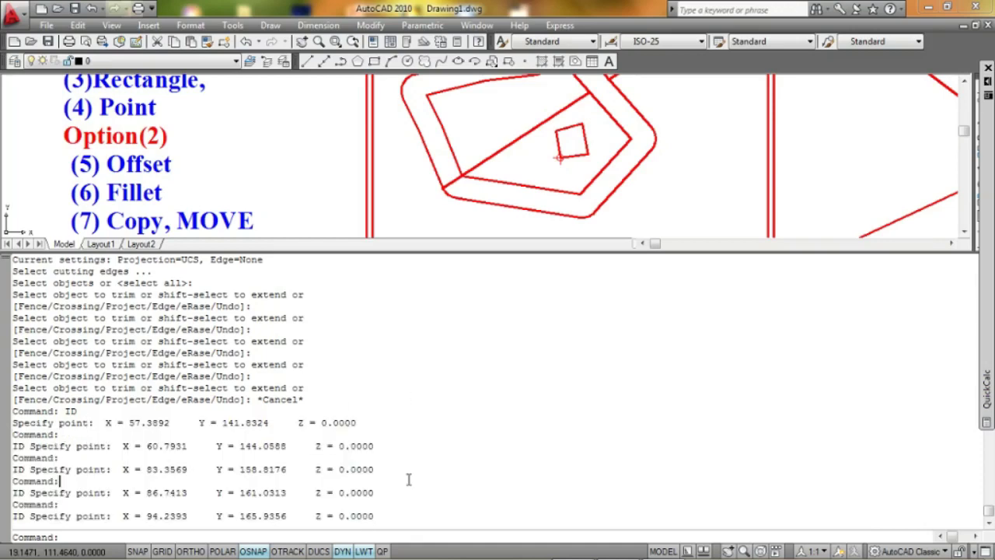
drag(406, 475, 486, 523)
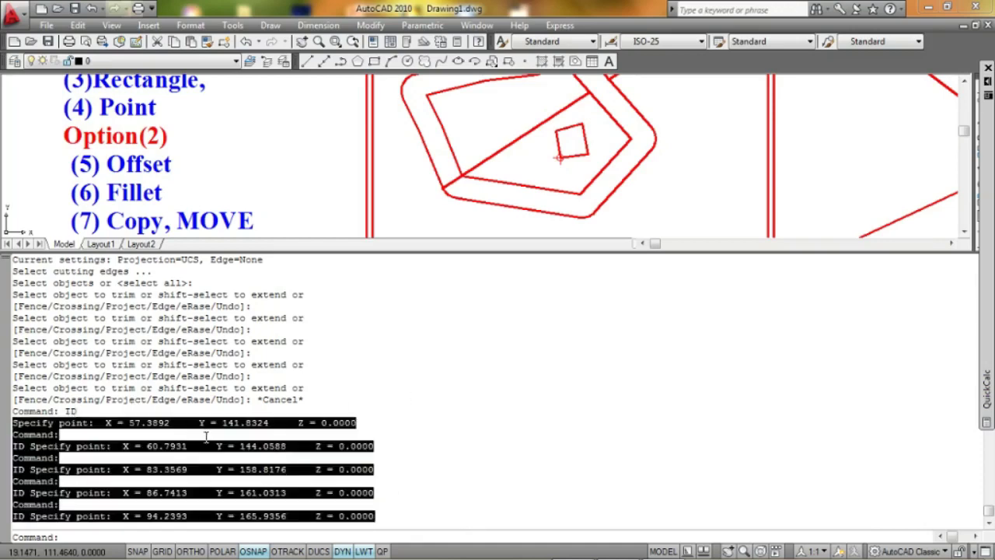
click(384, 469)
drag(408, 513, 96, 422)
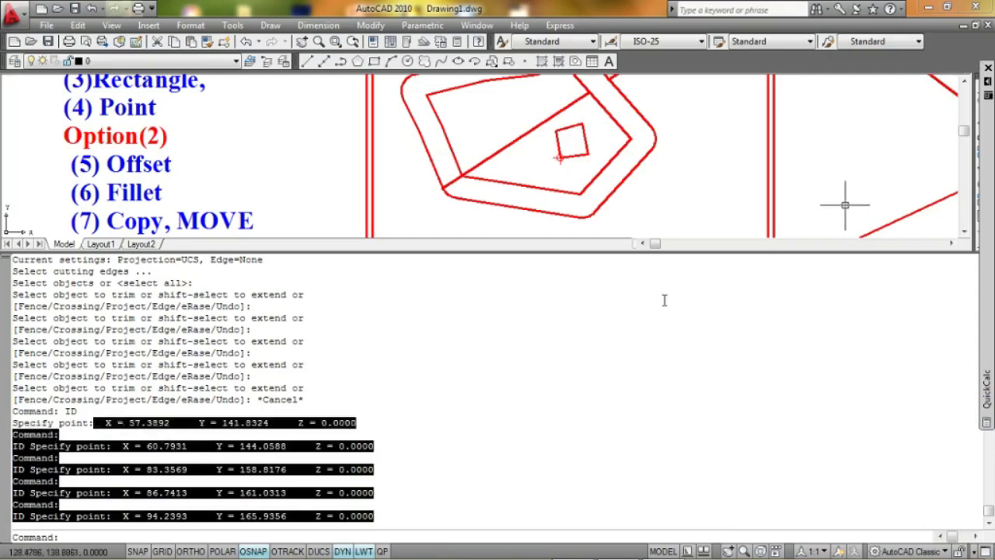
drag(683, 251, 619, 476)
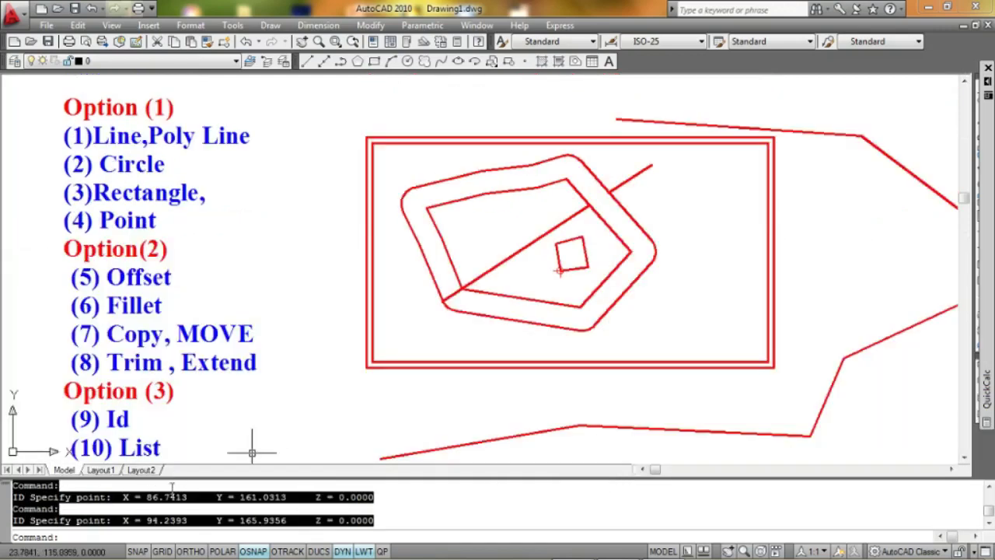
middle_drag(168, 449, 177, 429)
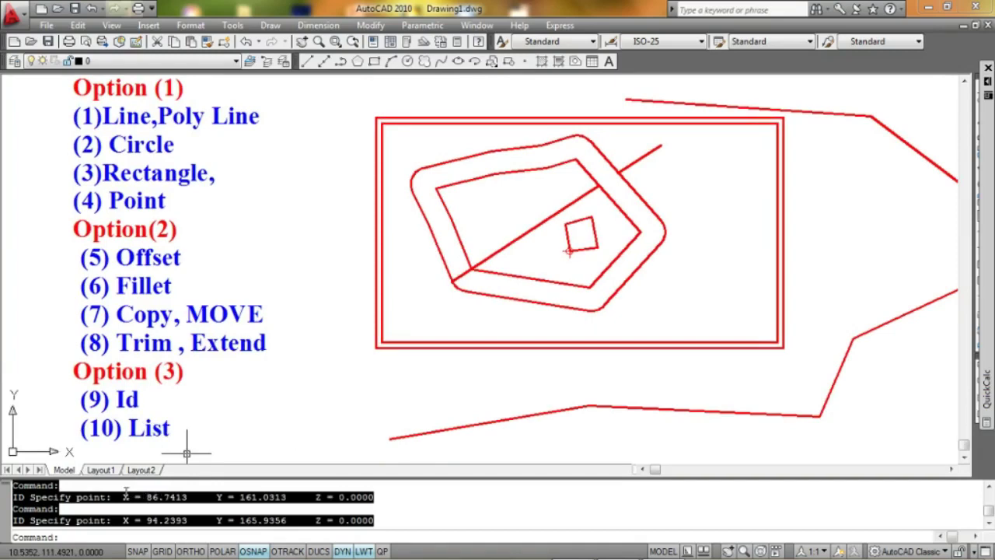
key(F2)
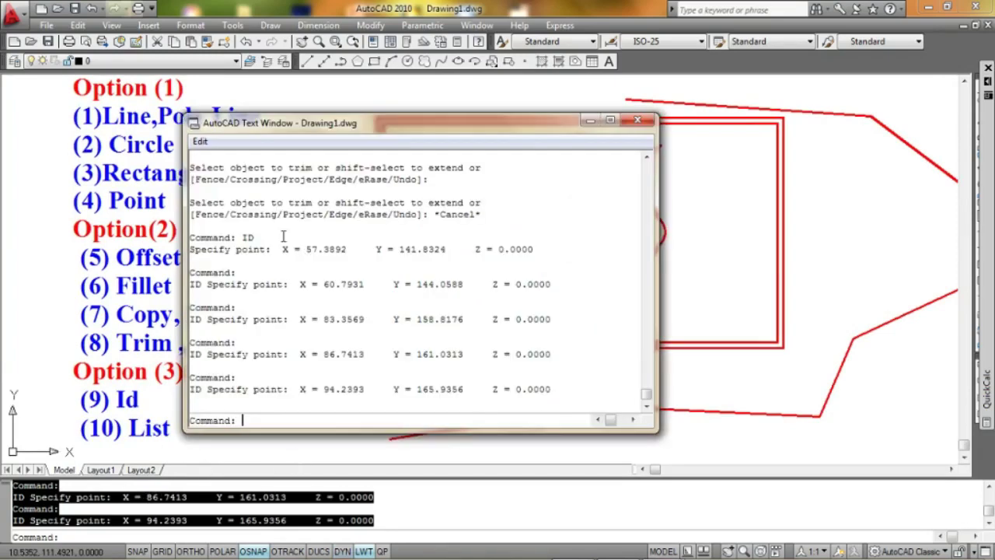
mouse_move(283, 236)
mouse_down()
mouse_move(583, 402)
mouse_move(392, 330)
mouse_move(288, 248)
mouse_up()
click(584, 402)
click(638, 120)
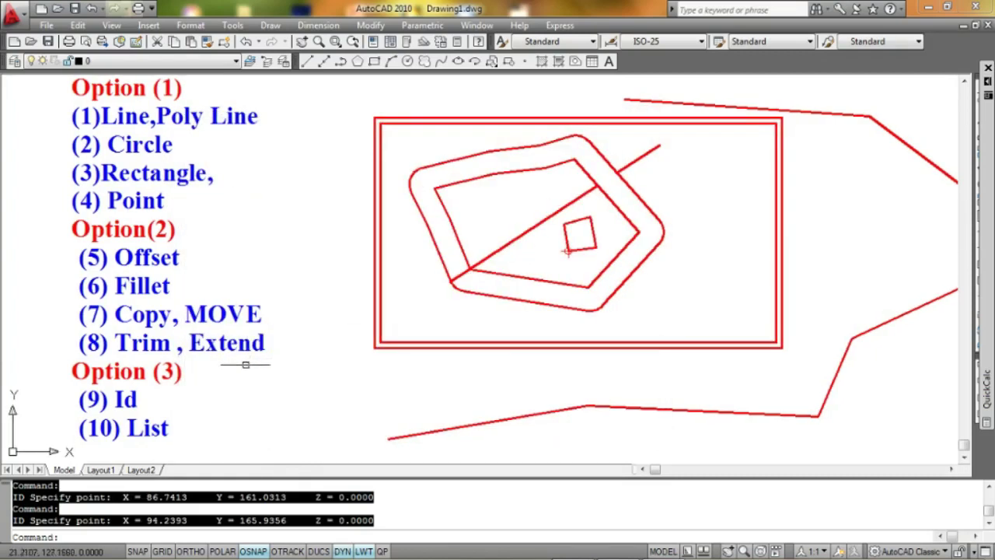
middle_drag(246, 364, 239, 373)
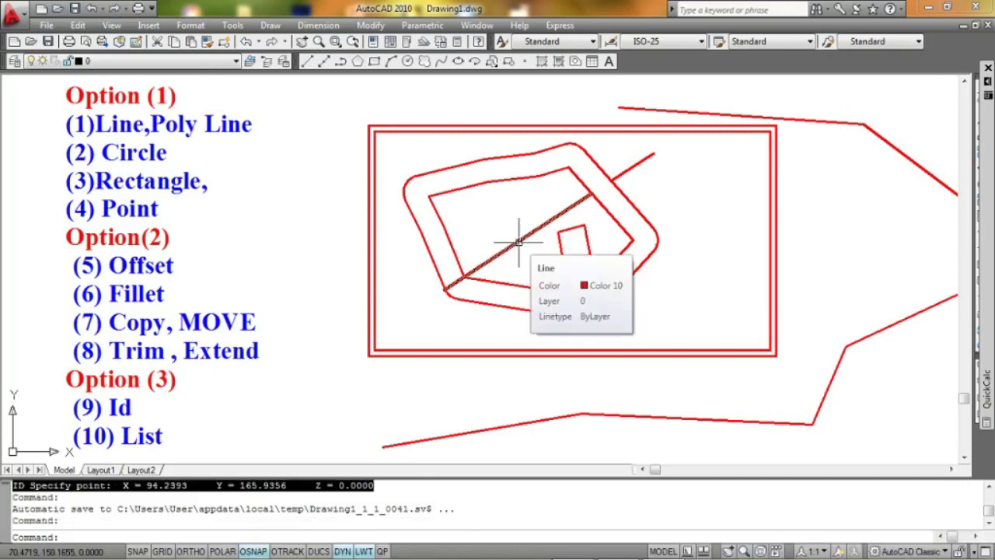
- List the diagonal line's properties, showing length 31.0293 at angle 33, then close the Text Window
click(518, 241)
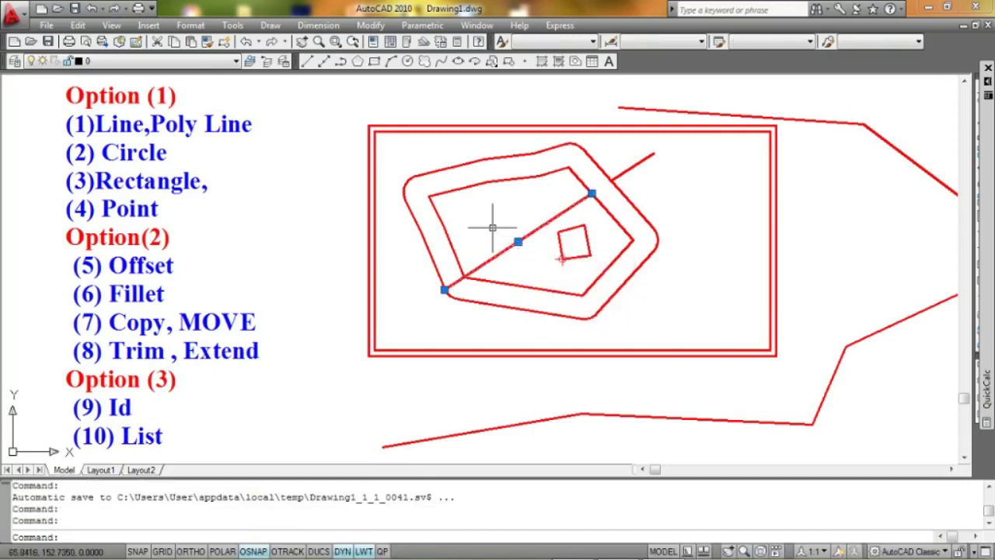
text(LI)
key(Return)
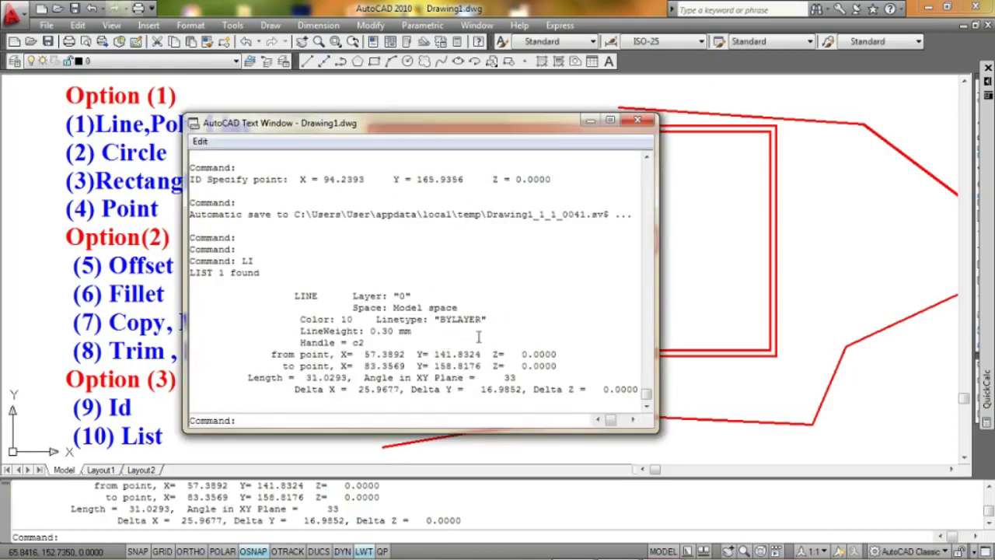
drag(300, 377, 348, 377)
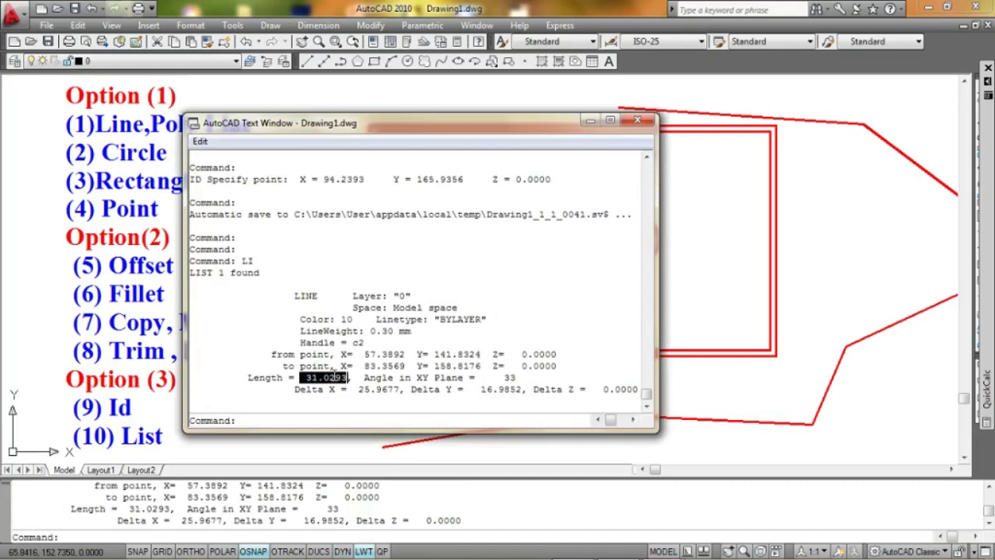
click(638, 120)
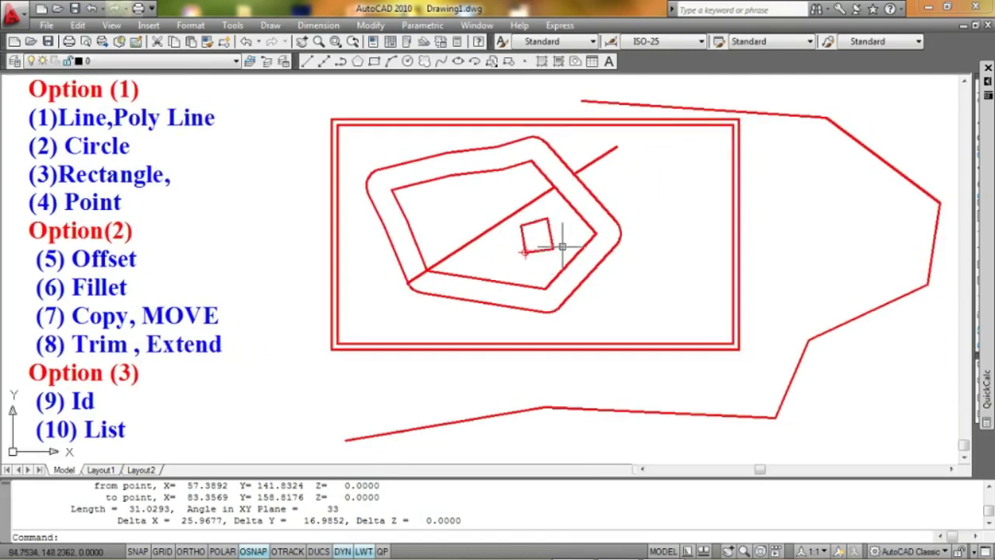
- List the outer rounded polyline with LI, showing area 963.3596 and length 119.1148
middle_drag(562, 244, 504, 267)
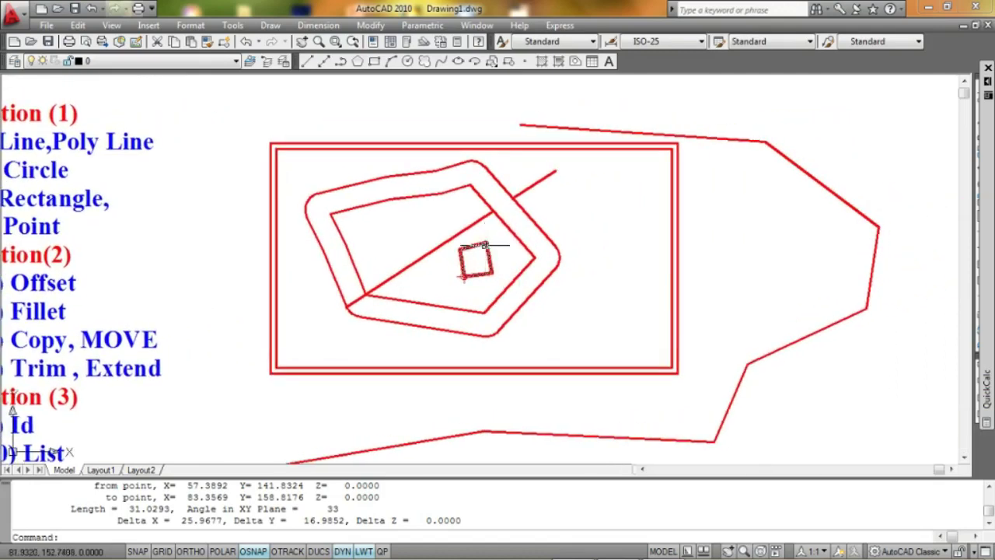
click(433, 172)
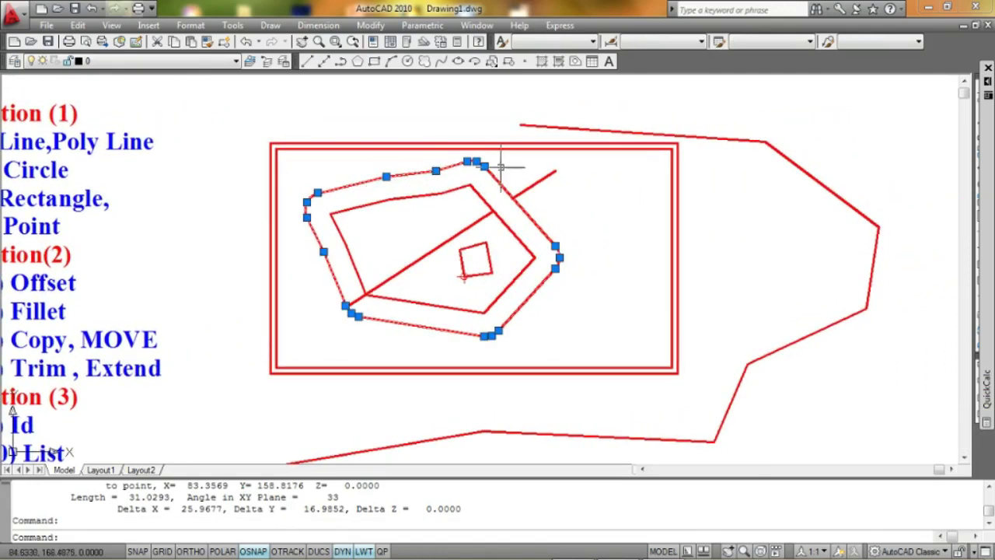
mouse_move(470, 313)
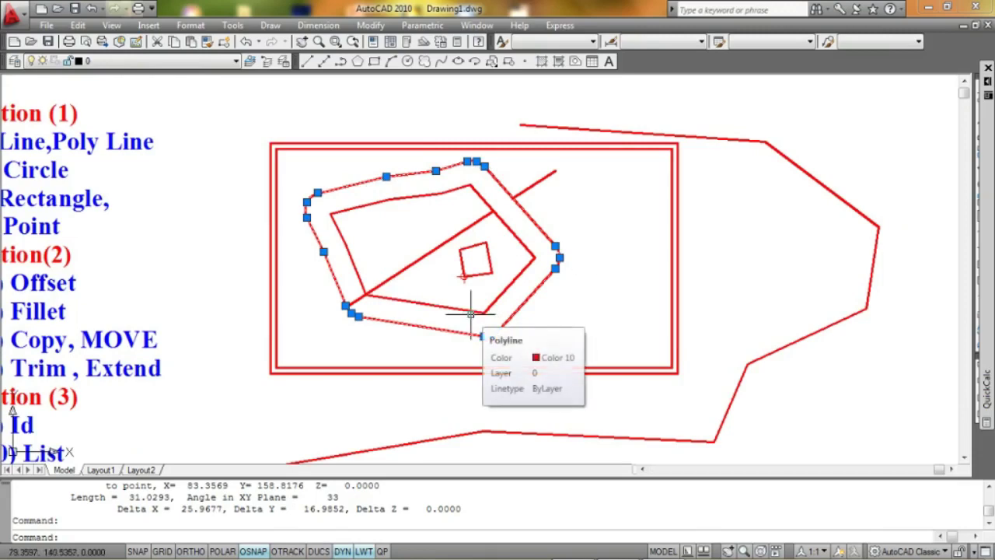
text(LI)
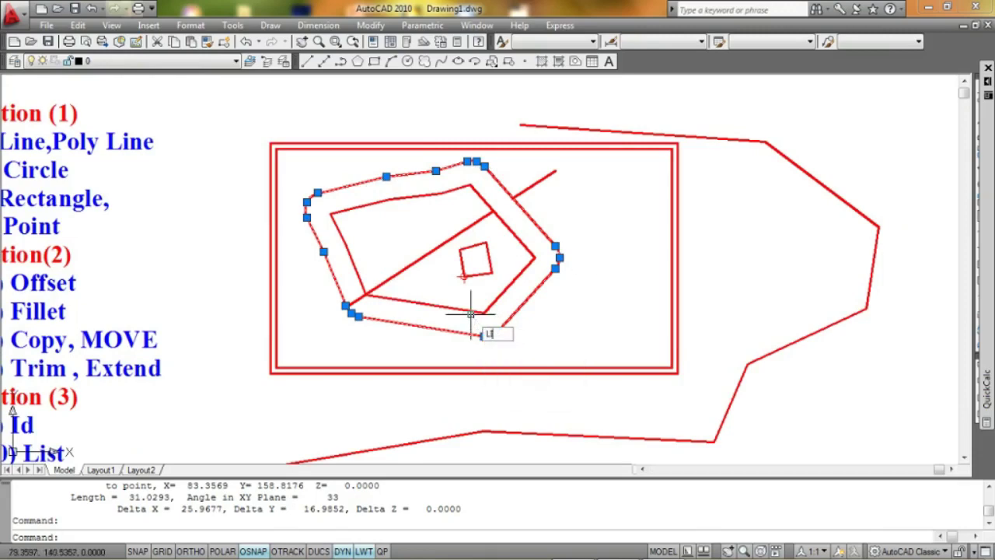
key(Return)
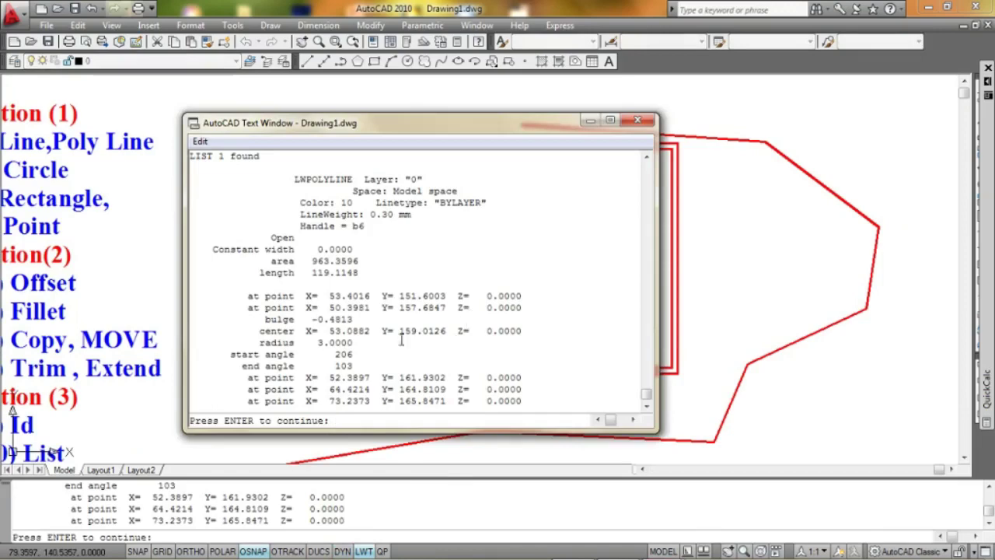
drag(360, 265, 307, 262)
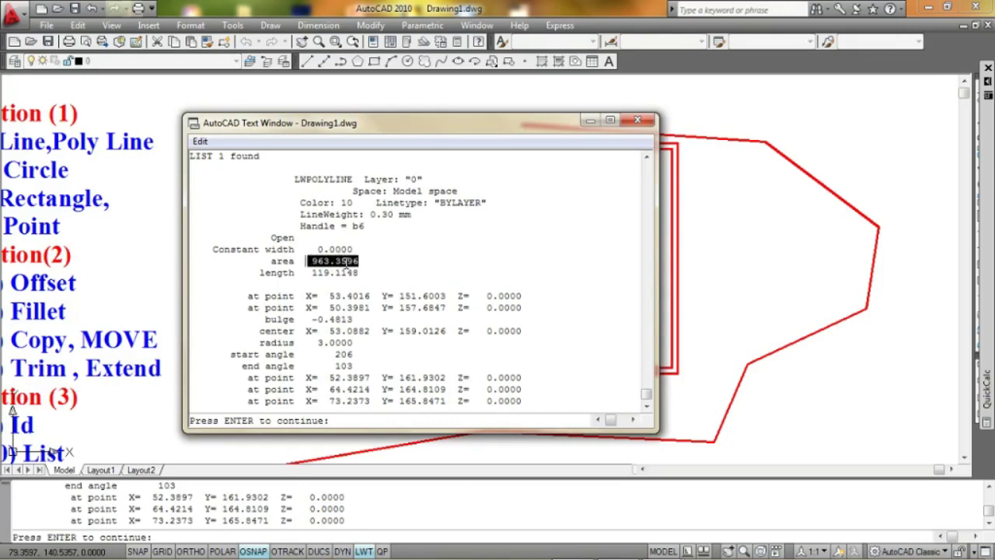
drag(336, 267, 305, 263)
click(394, 265)
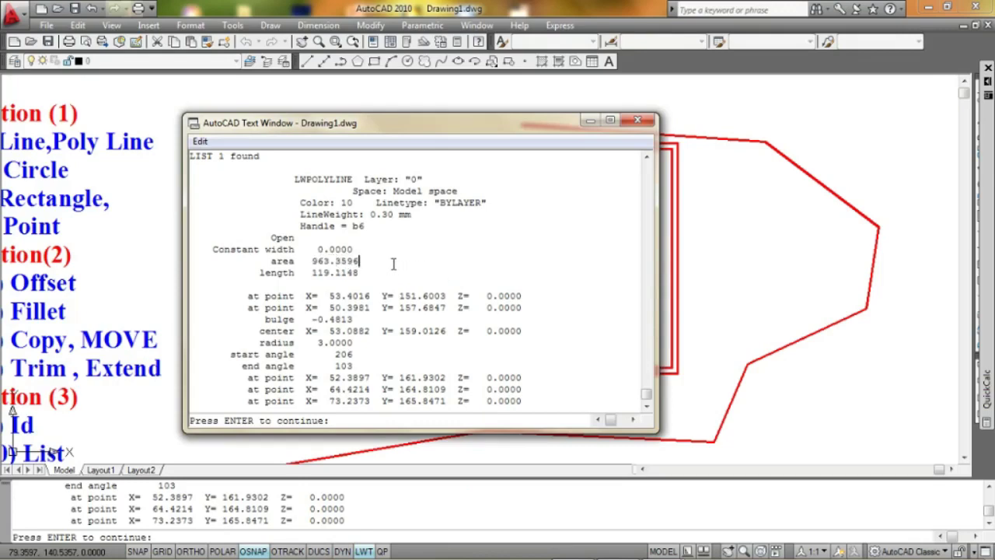
click(590, 120)
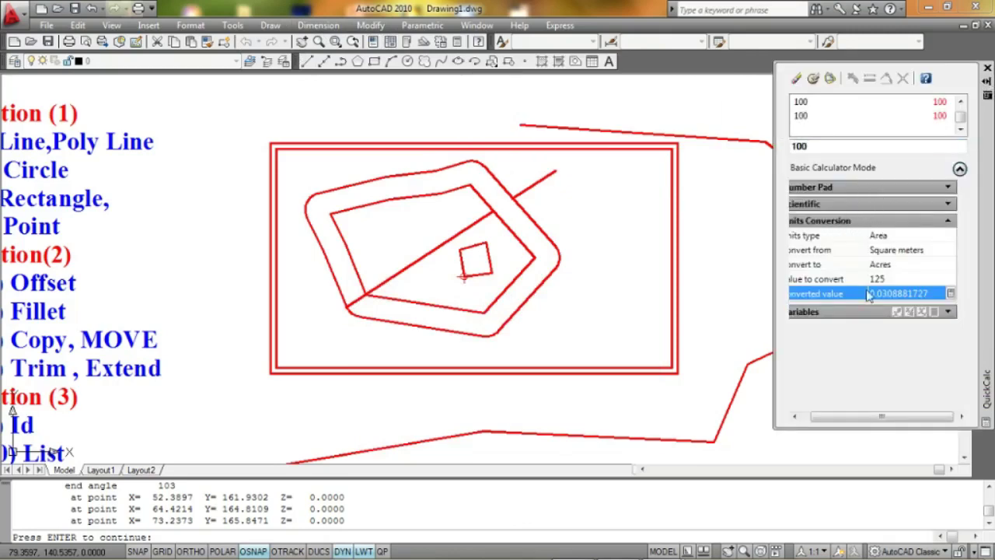
- In QuickCalc, convert 936 square meters to acres, giving 0.231290637
drag(853, 417, 826, 419)
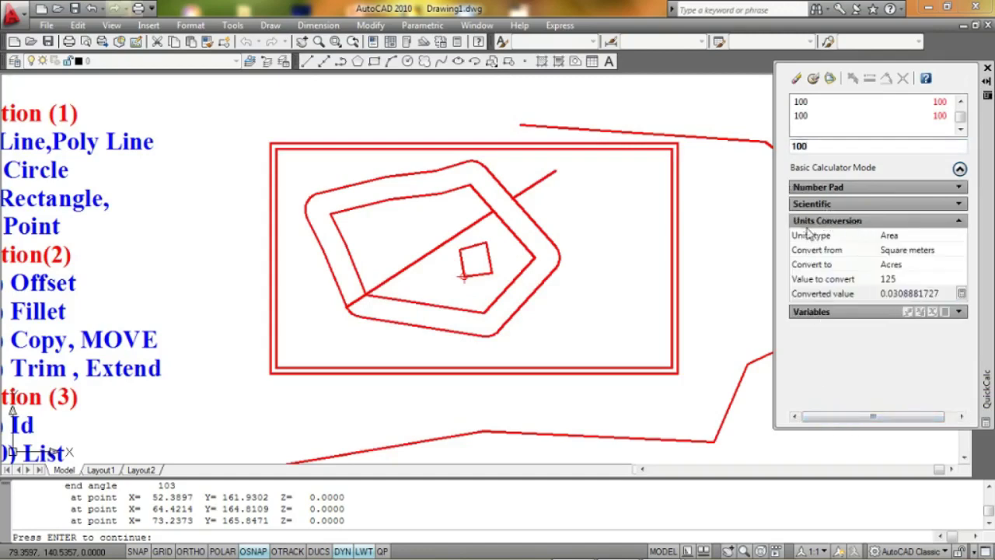
click(914, 250)
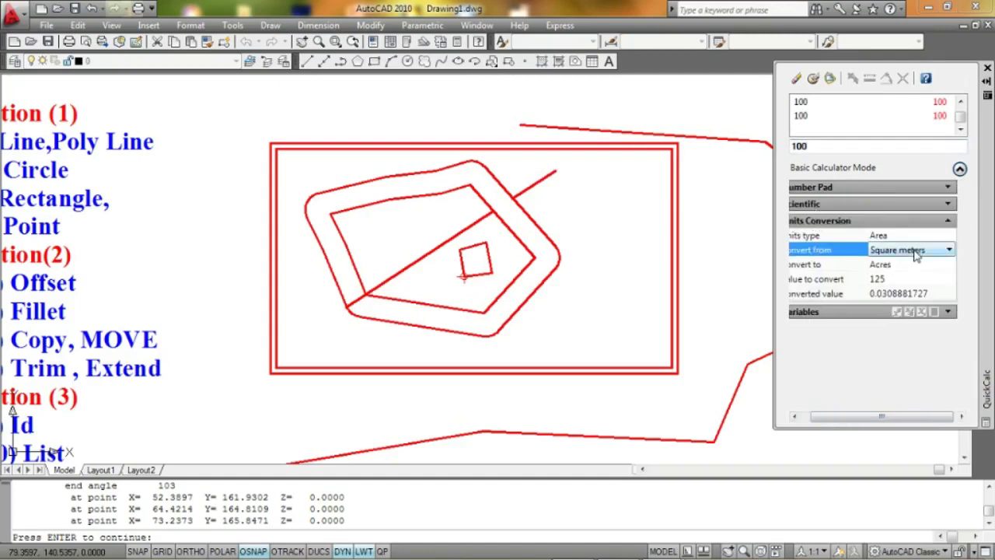
click(903, 268)
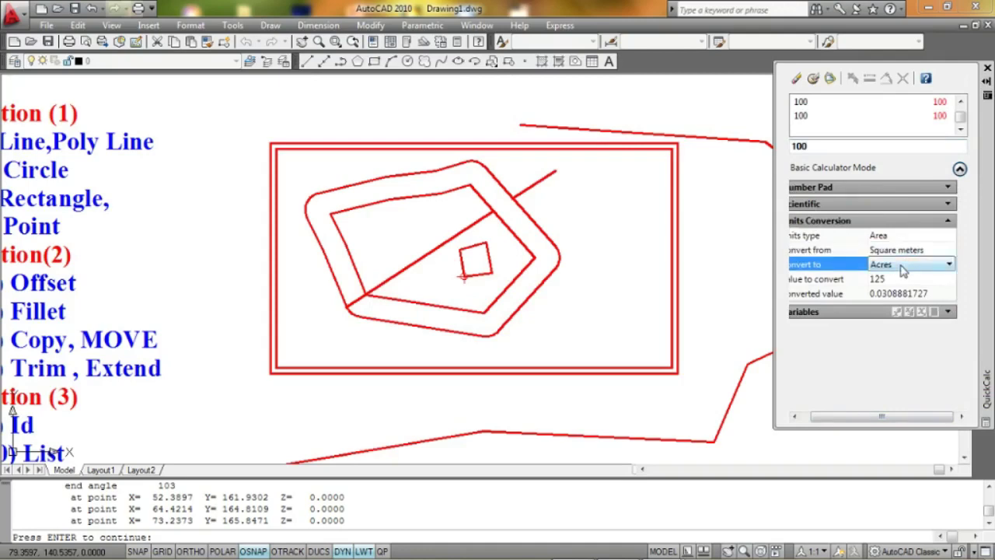
click(893, 280)
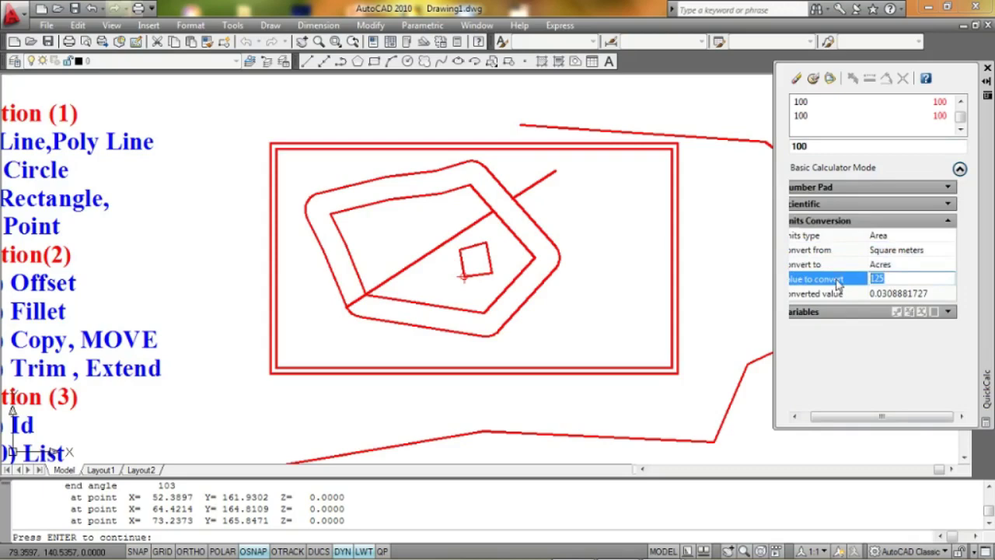
text(936)
key(Return)
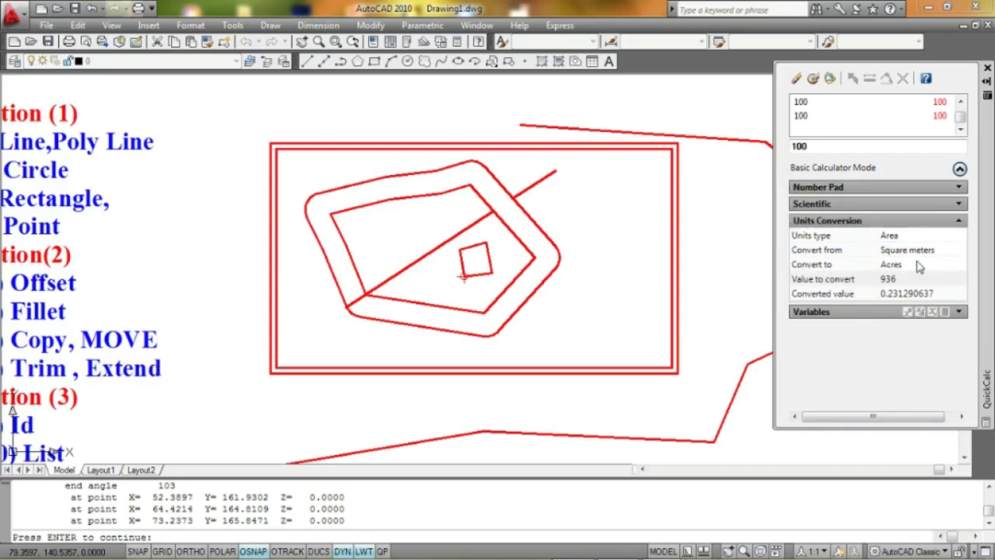
click(905, 282)
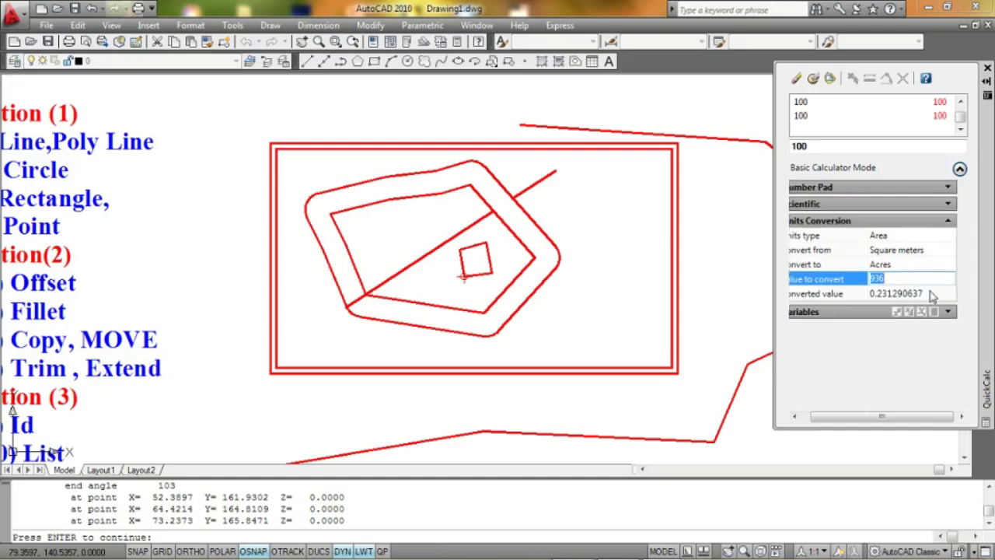
click(932, 295)
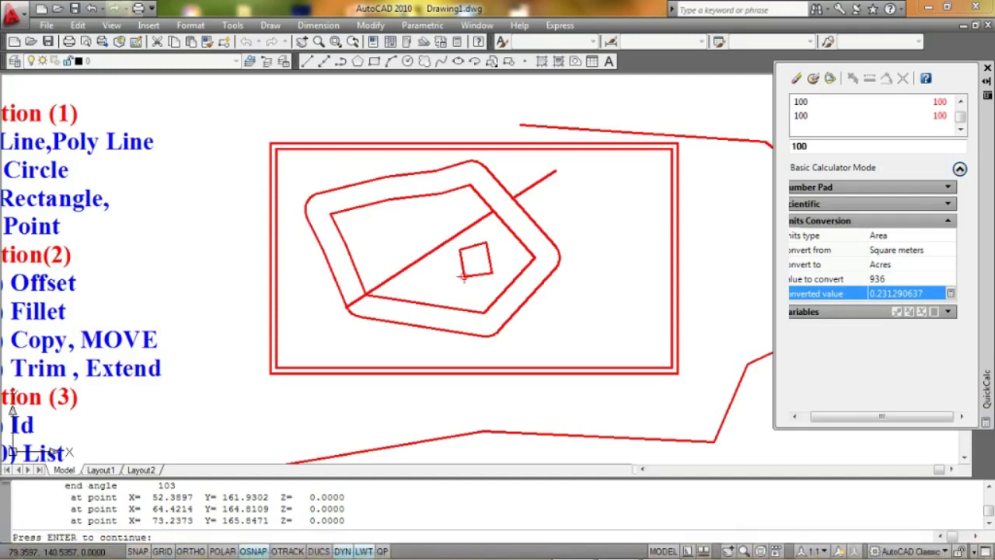
scroll(464, 277, down, 2)
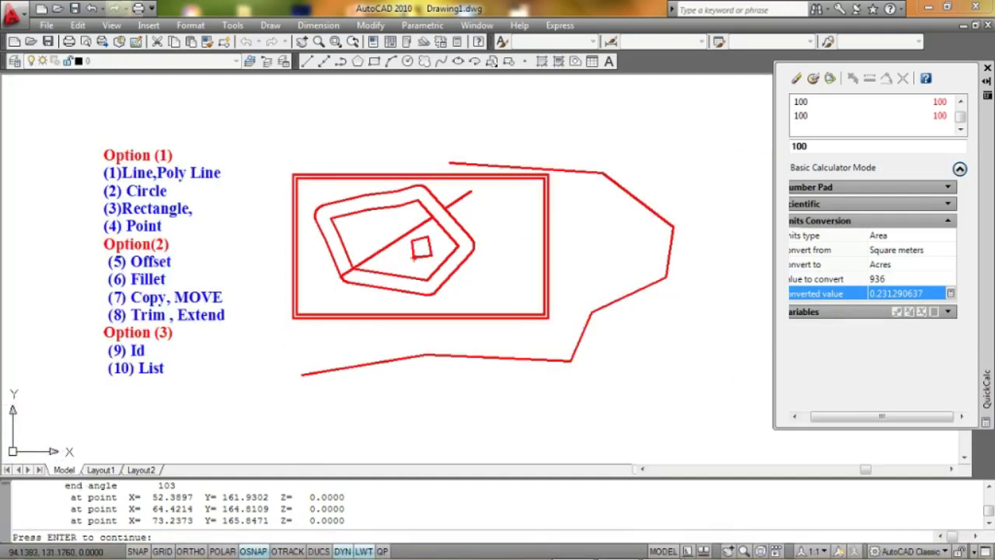
- Finish the LIST output back at the command prompt and close the QuickCalc calculator palette
scroll(414, 257, up, 2)
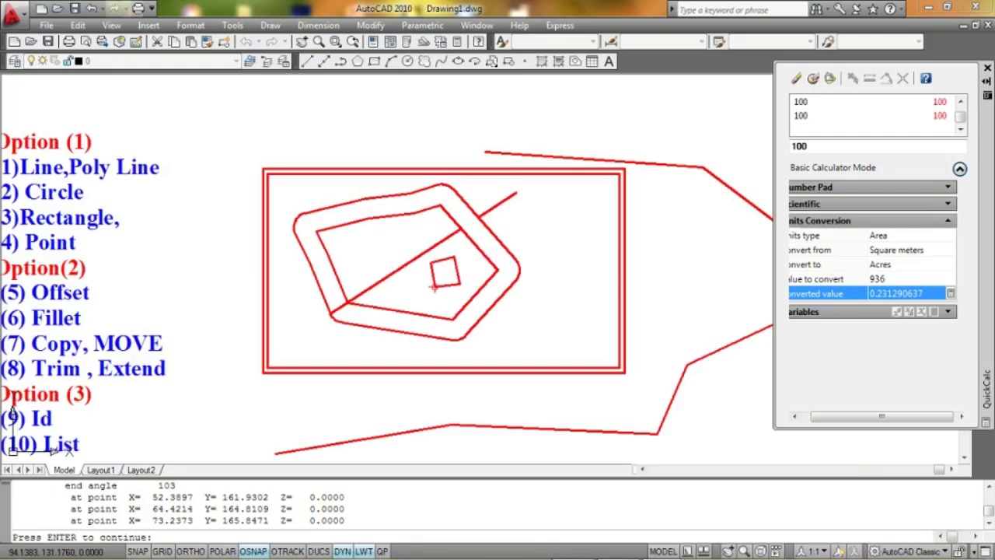
key(Return)
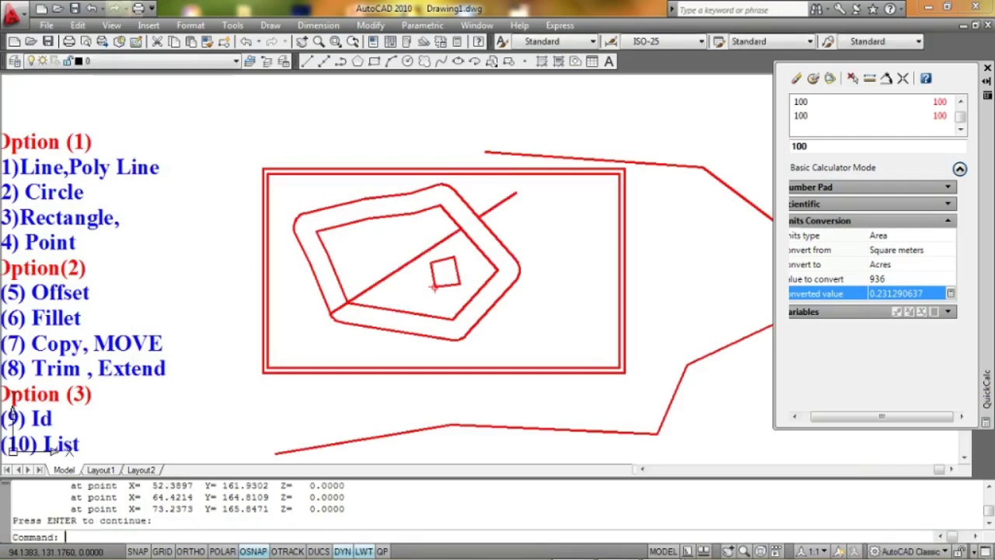
scroll(311, 285, up, 2)
scroll(382, 262, down, 2)
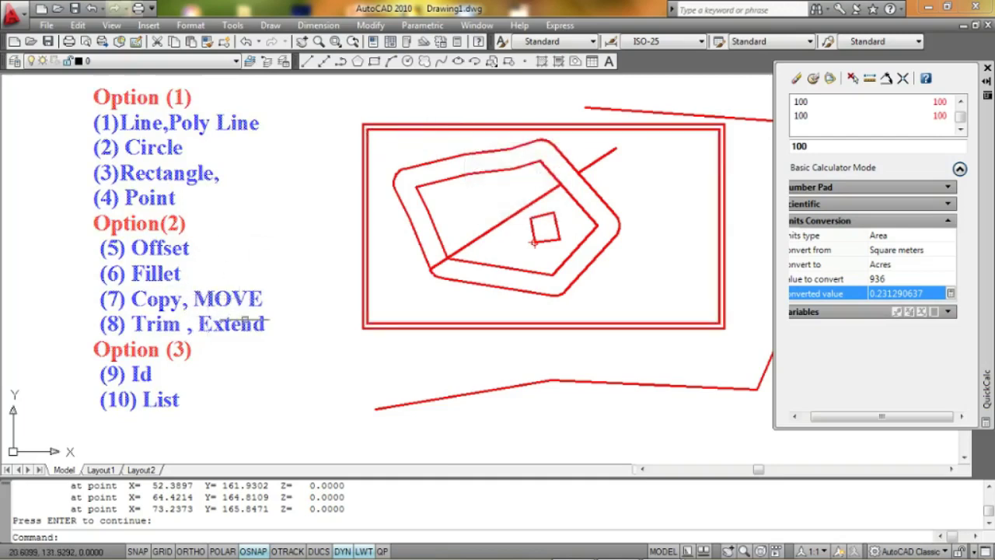
middle_drag(565, 218, 556, 216)
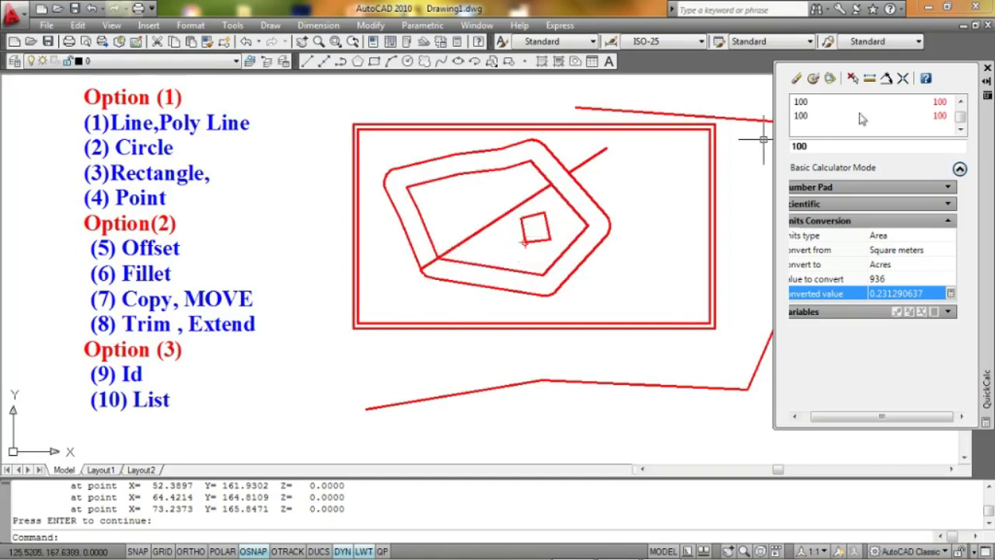
click(986, 69)
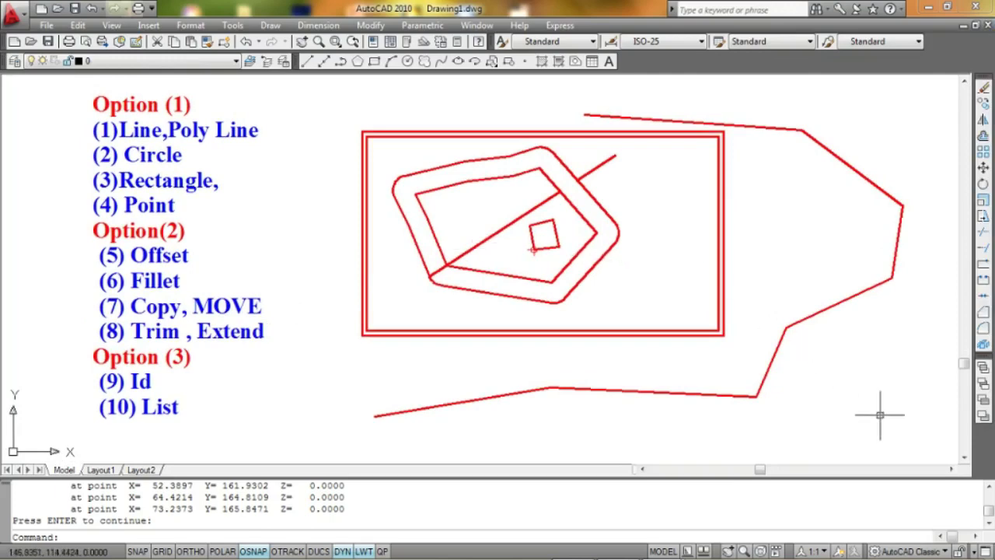
- List the open zigzag polyline on the right, reading its length of 197.6312
click(791, 325)
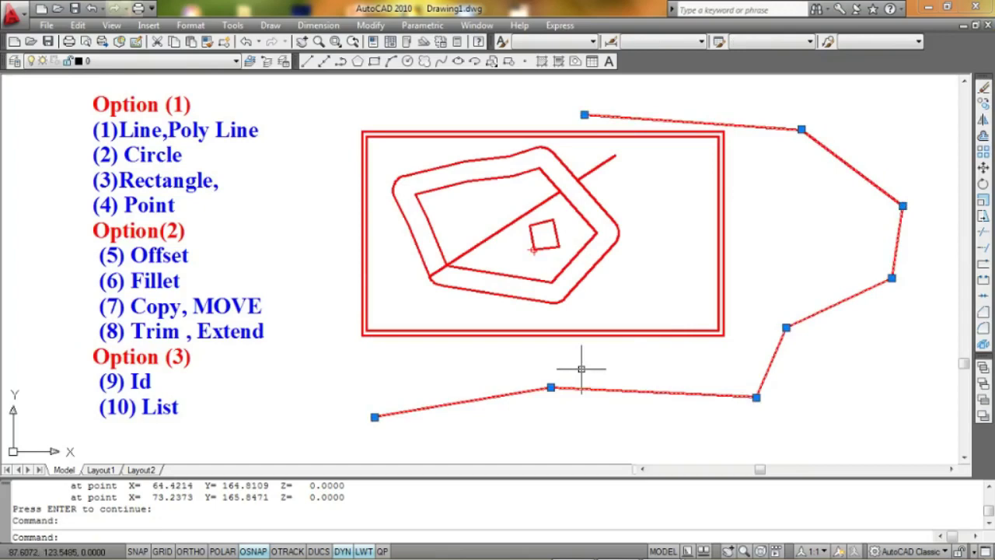
text(LI)
key(Return)
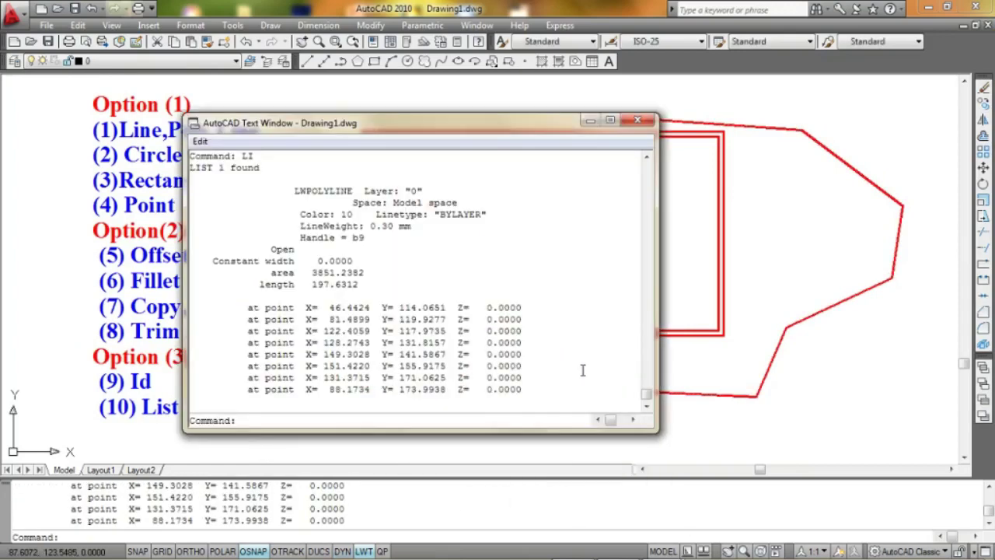
mouse_move(369, 287)
mouse_down()
mouse_move(305, 285)
mouse_move(363, 285)
mouse_up()
click(301, 296)
click(637, 120)
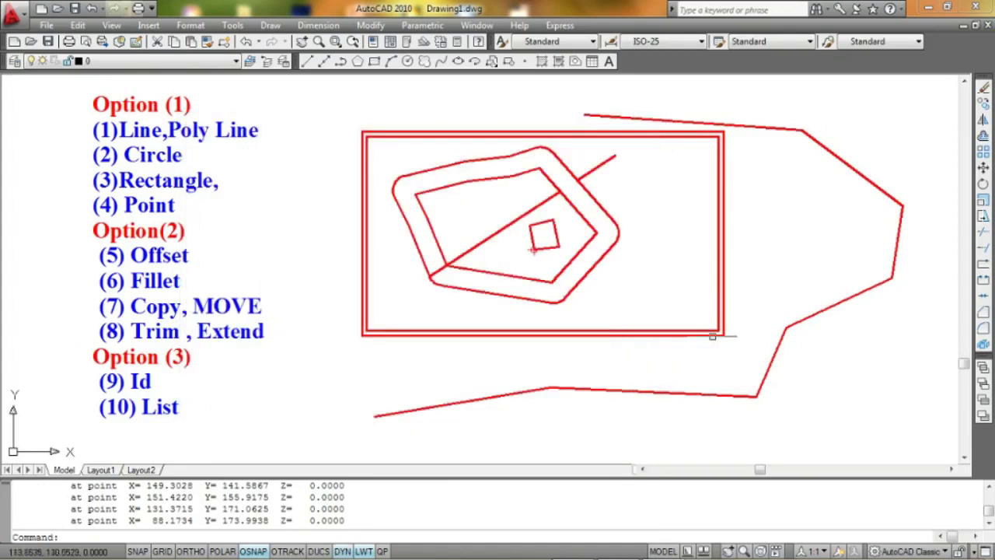
- Crossing-select and erase the polygons, square and diagonal inside the double rectangle
middle_drag(502, 381, 478, 384)
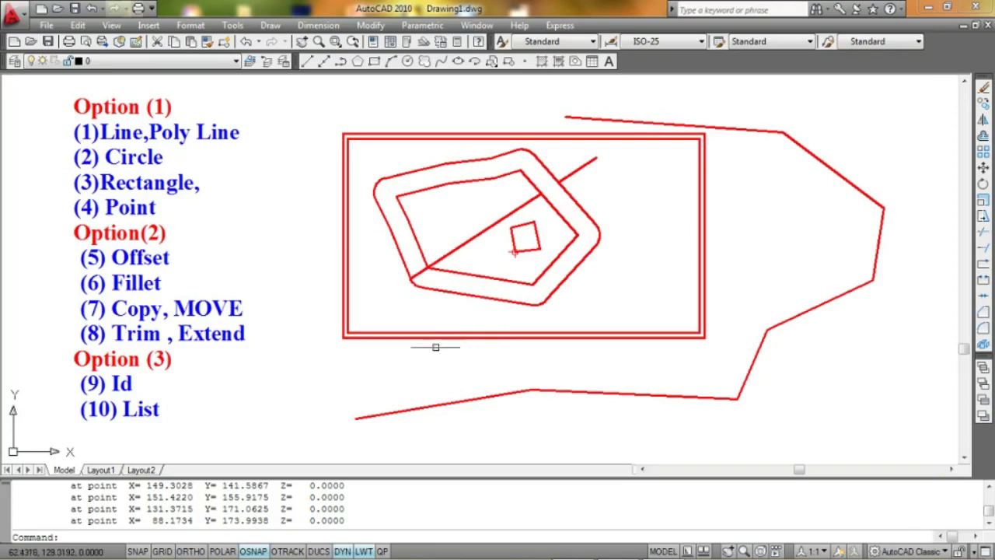
click(631, 297)
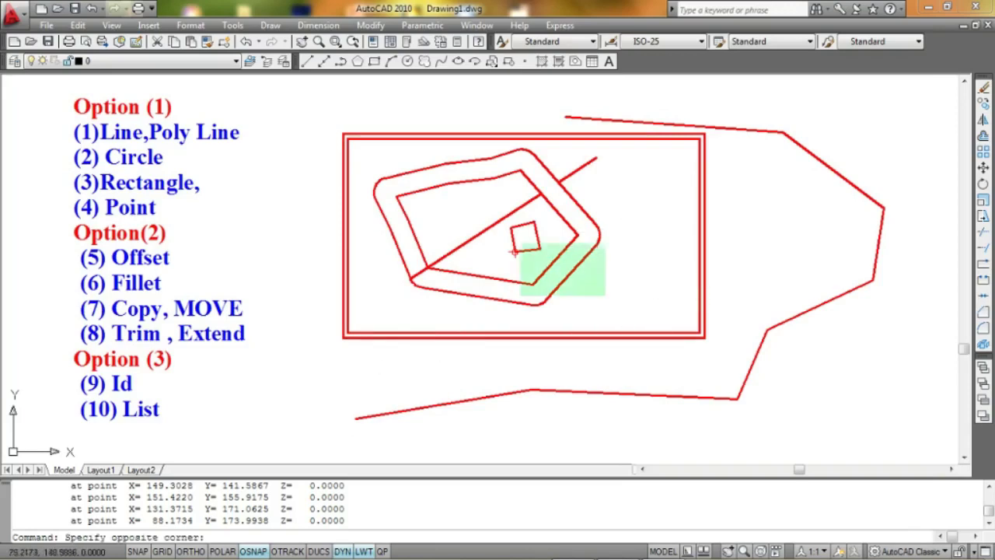
click(402, 155)
- Erase the leftover inner shapes and the open zigzag polyline, then open the option list text for editing
key(Delete)
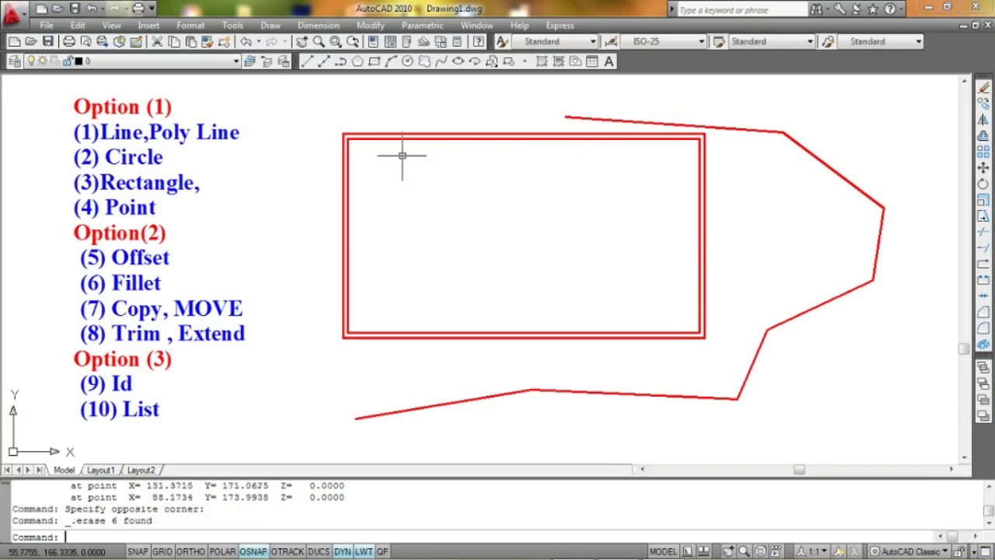
click(774, 132)
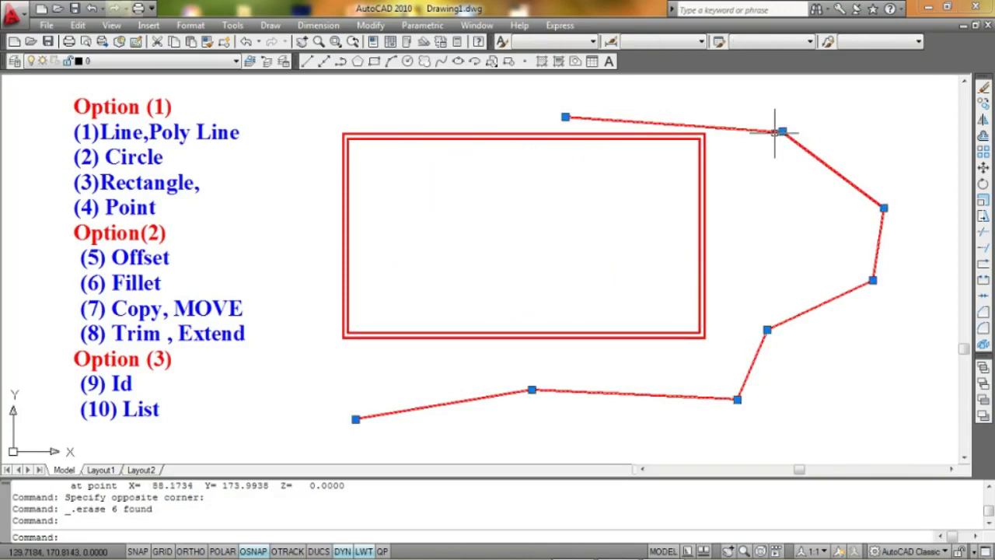
key(Delete)
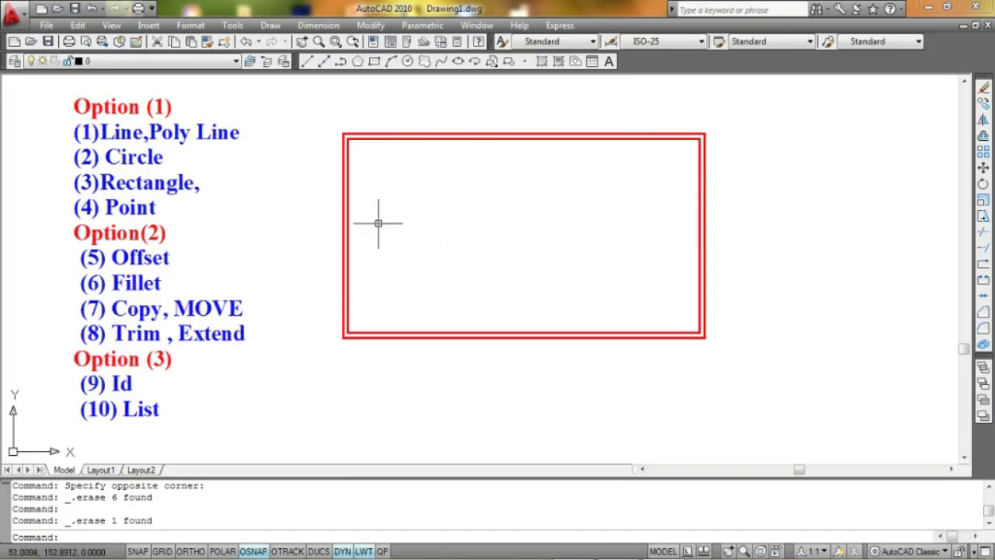
double_click(145, 202)
- Add a new line 'BONUS- XL' below (4) Point in the option list and close the editor
click(158, 207)
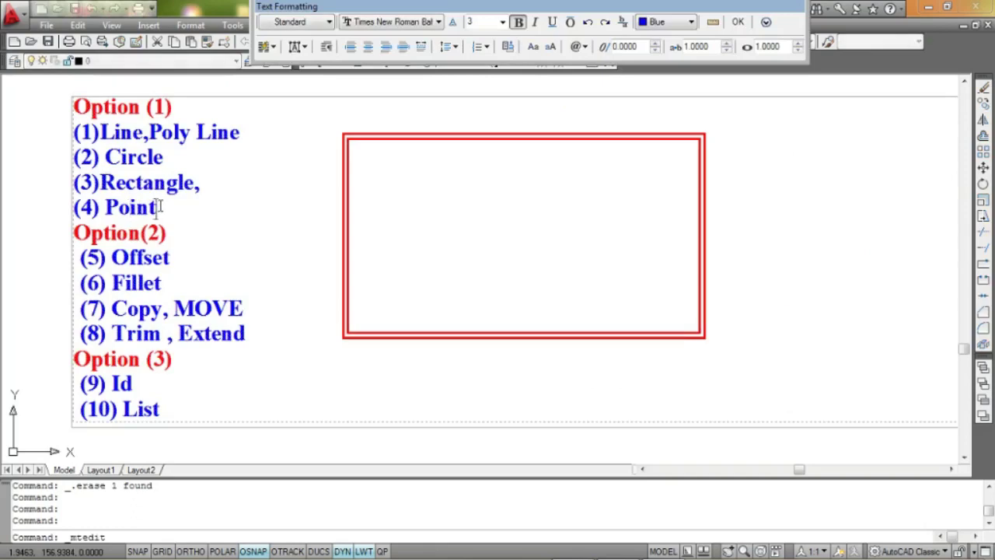
key(Return)
text(BONUS- XL)
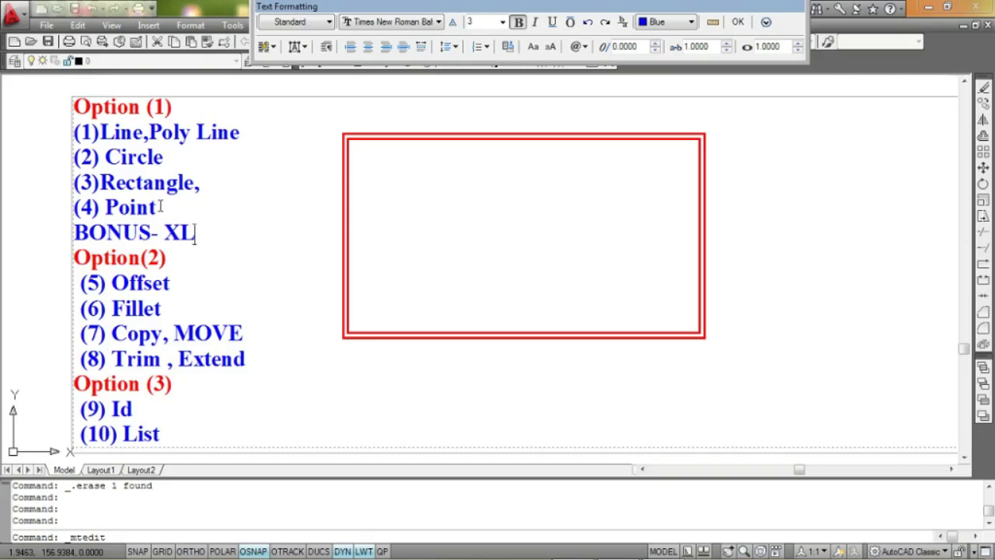
click(740, 22)
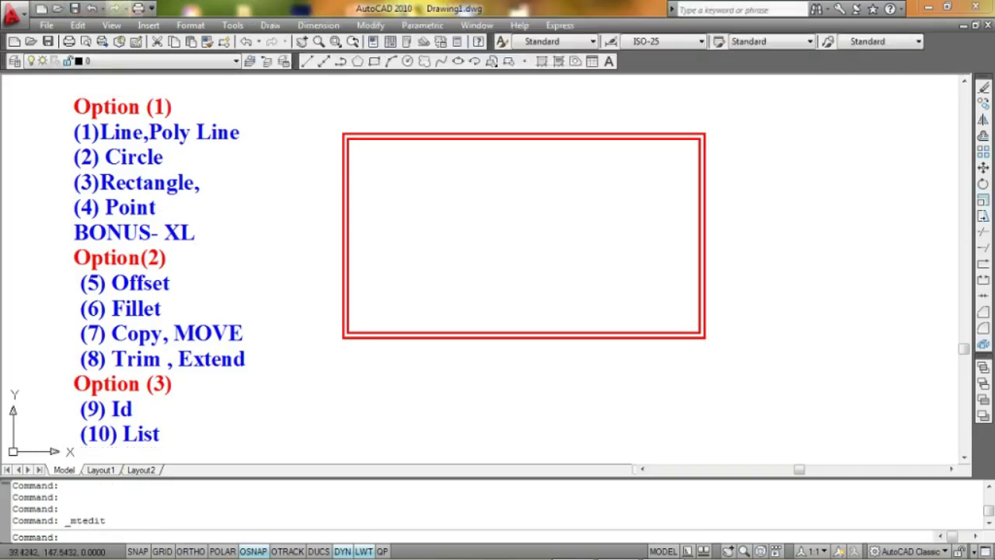
- Draw a horizontal construction line through the rectangle with Ortho turned on
scroll(171, 233, up, 2)
scroll(179, 237, up, 2)
scroll(234, 233, down, 1)
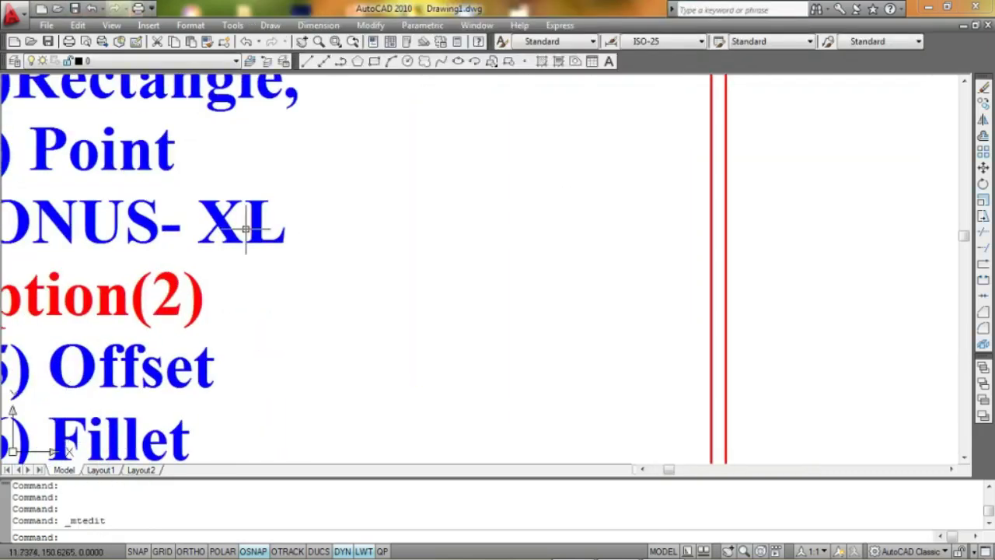
scroll(280, 230, down, 2)
scroll(311, 249, down, 2)
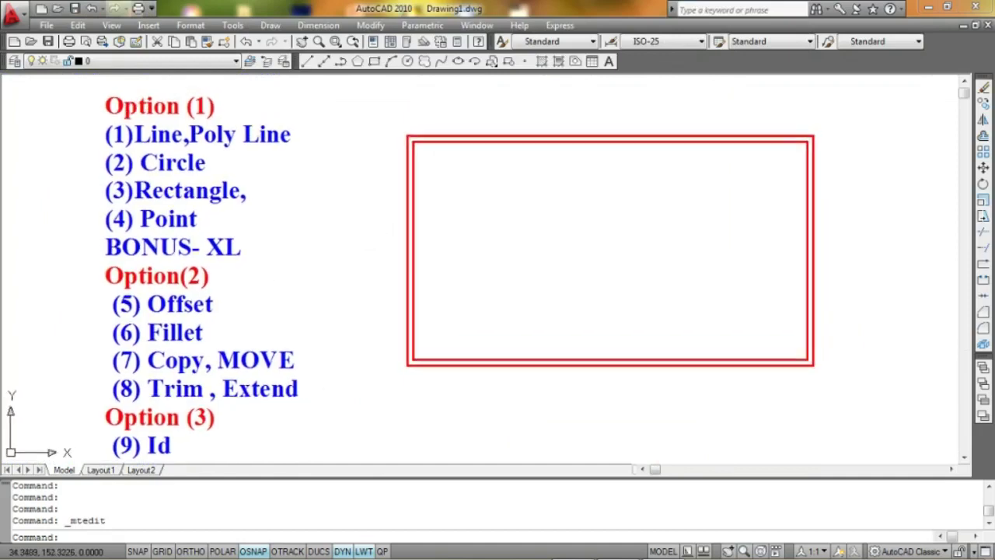
middle_drag(340, 246, 309, 269)
text(XL)
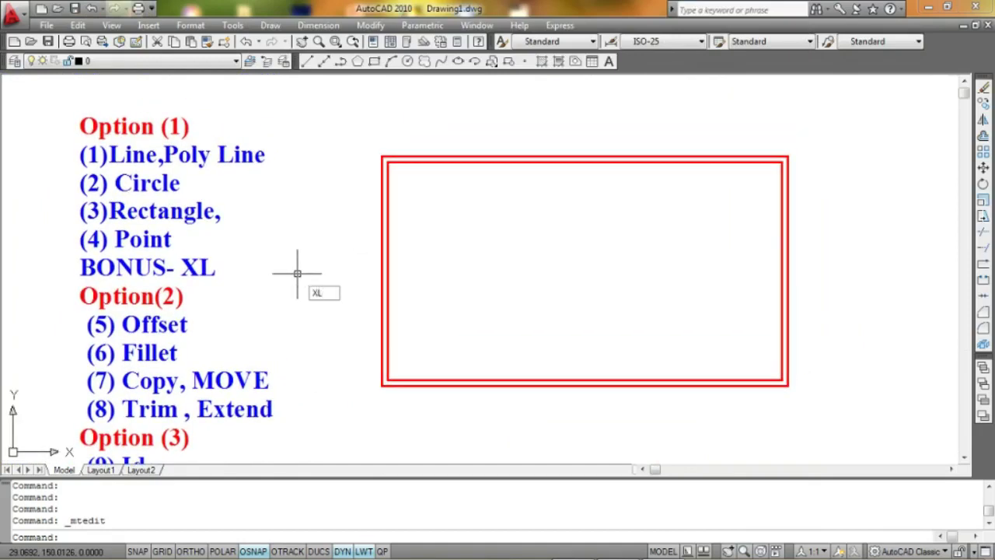
key(Return)
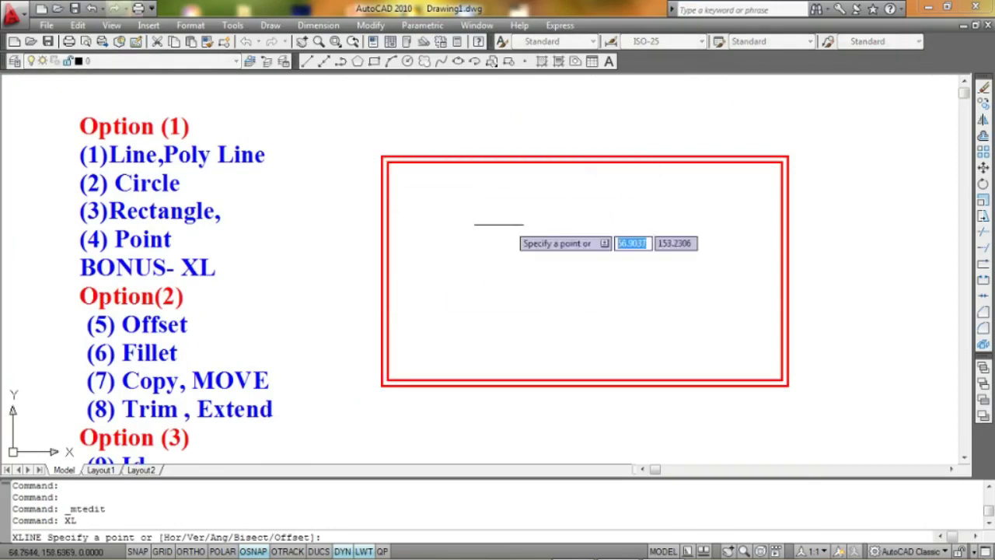
click(435, 248)
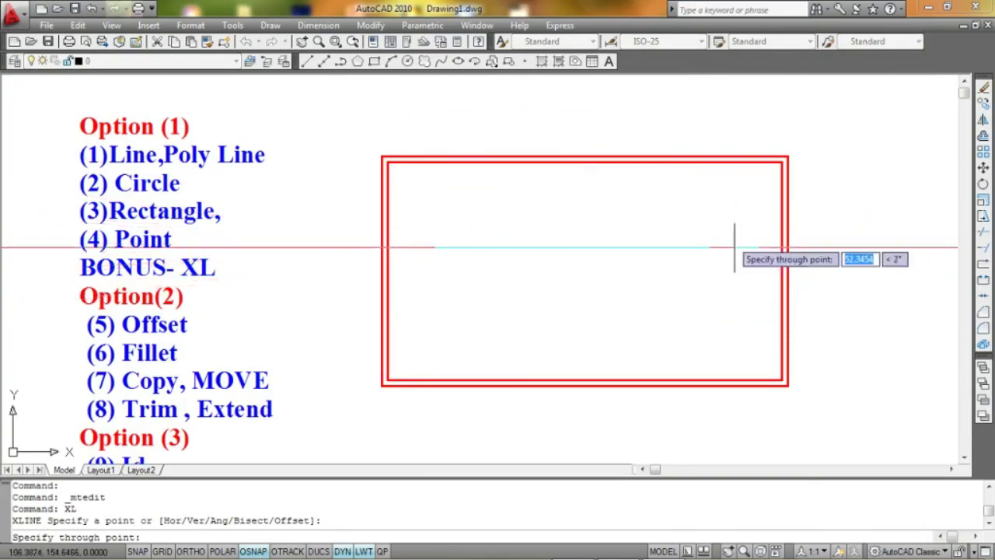
key(F8)
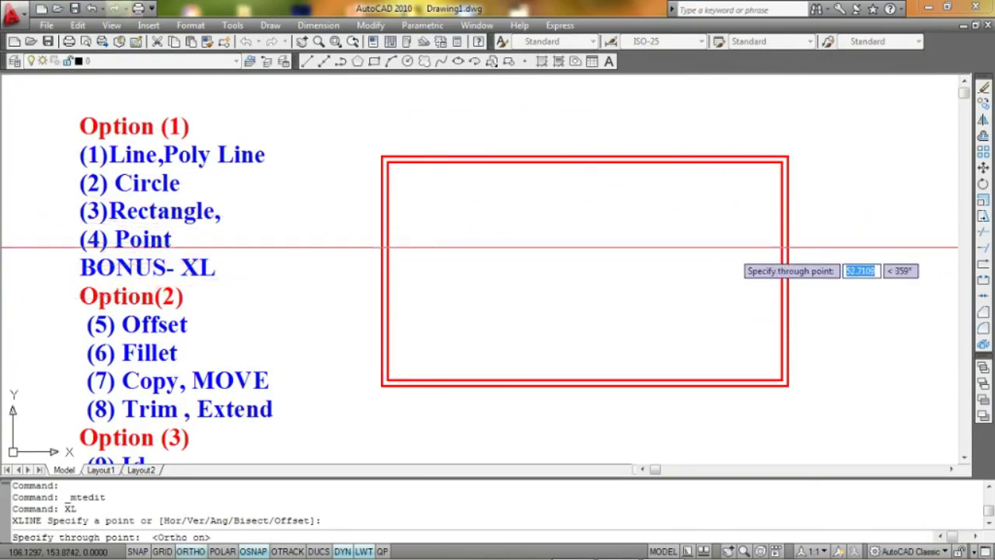
click(713, 247)
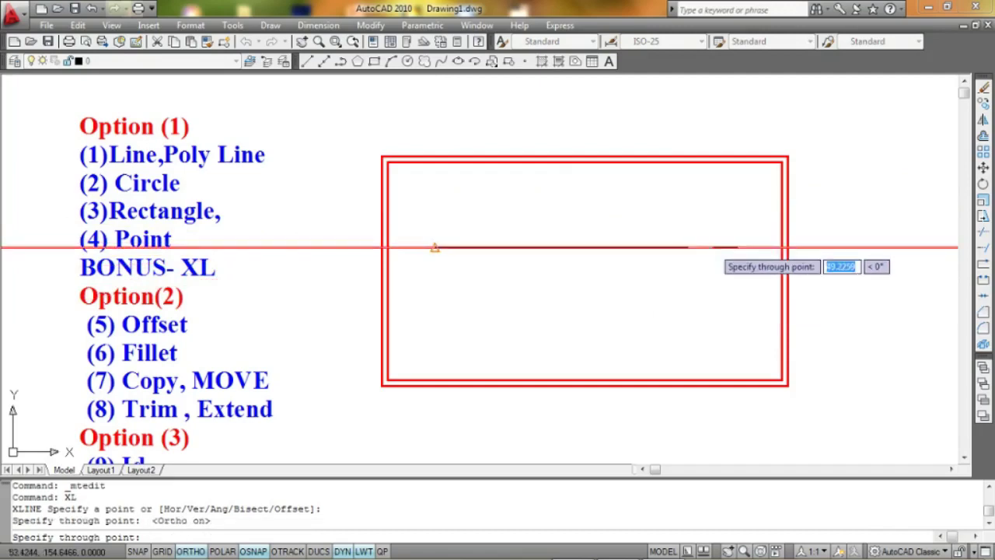
key(Return)
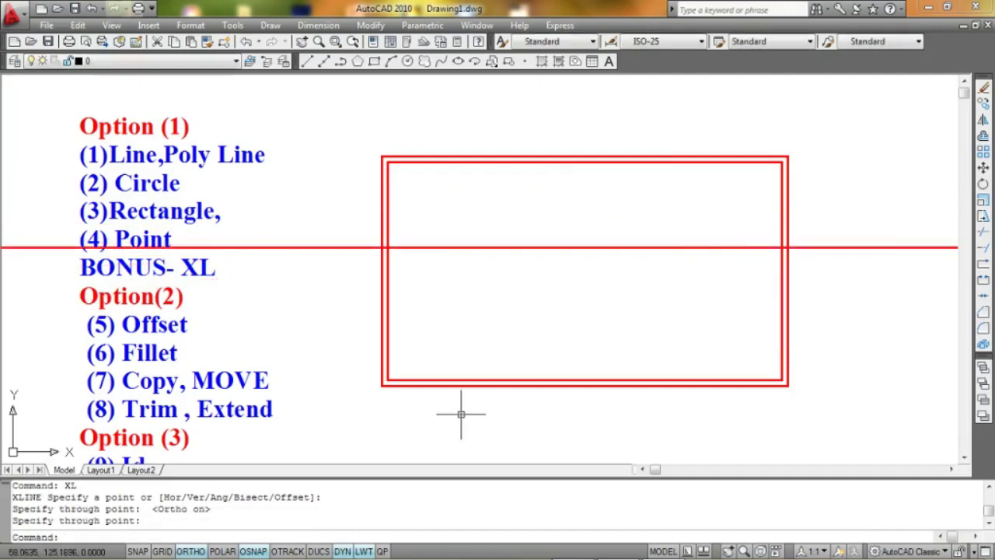
- Draw a vertical construction line through the rectangle's left part
key(Return)
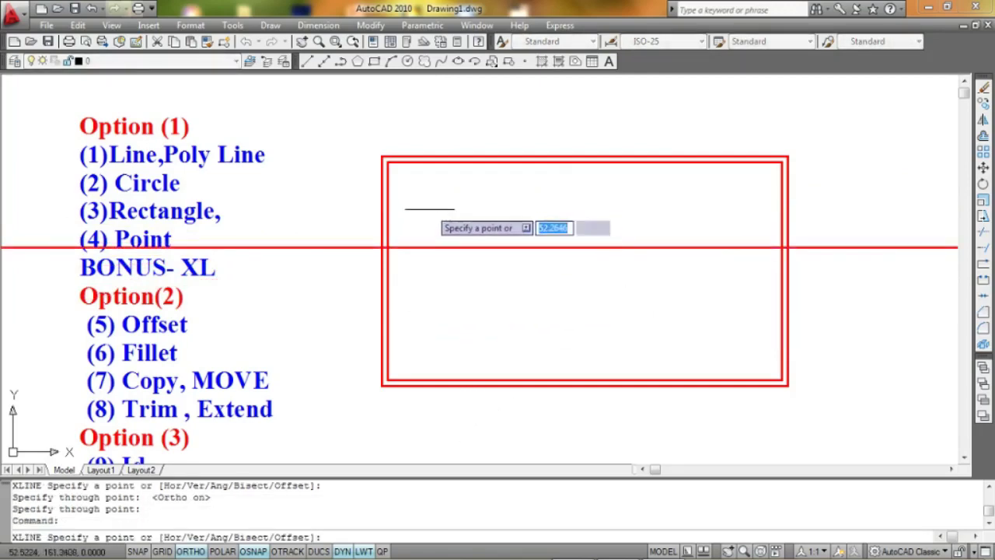
click(433, 208)
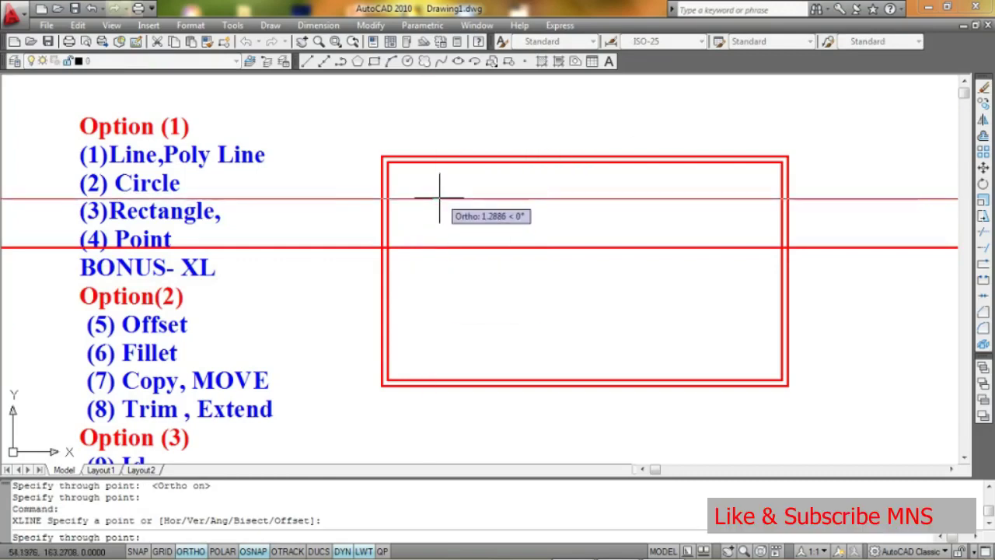
click(429, 325)
key(Return)
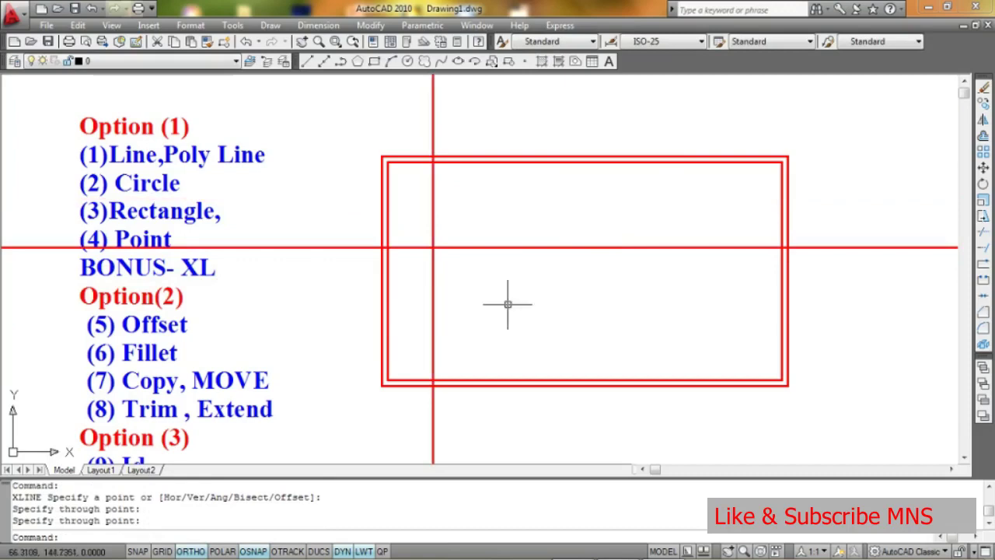
scroll(510, 295, down, 2)
middle_drag(510, 288, 392, 262)
scroll(389, 262, up, 2)
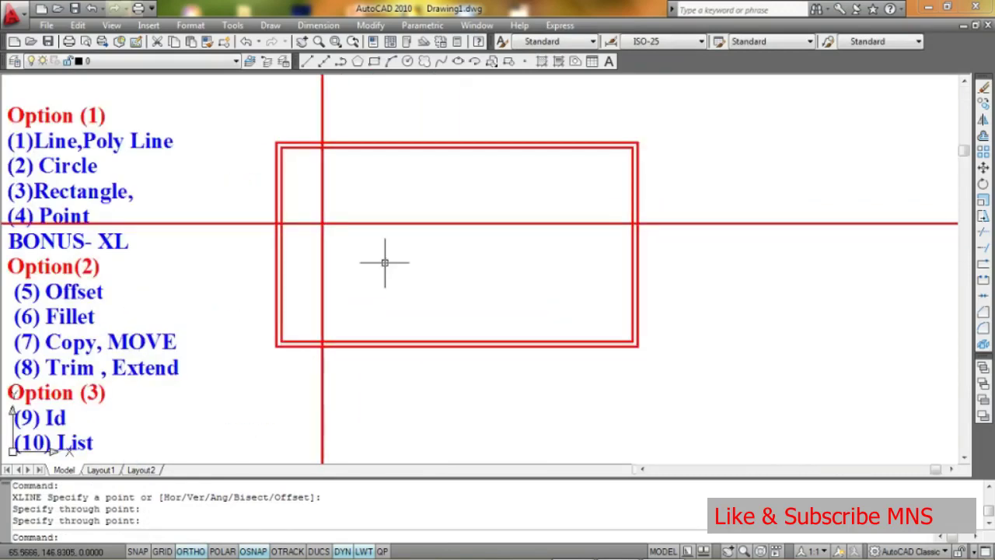
- Trim the xline ends outside the rectangle: top and bottom of the vertical, left and right of the horizontal
middle_drag(389, 278, 472, 302)
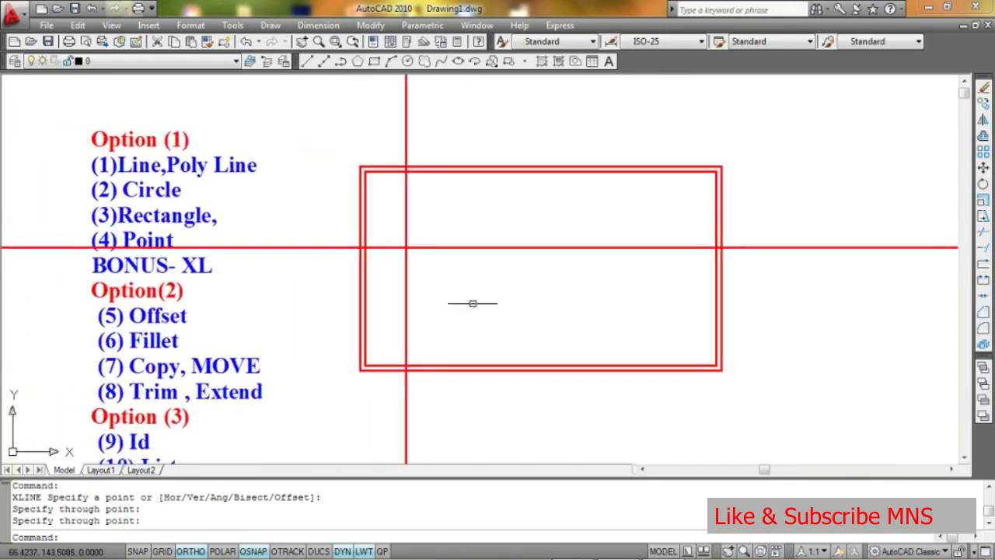
text(TR)
key(Return)
key(Return)
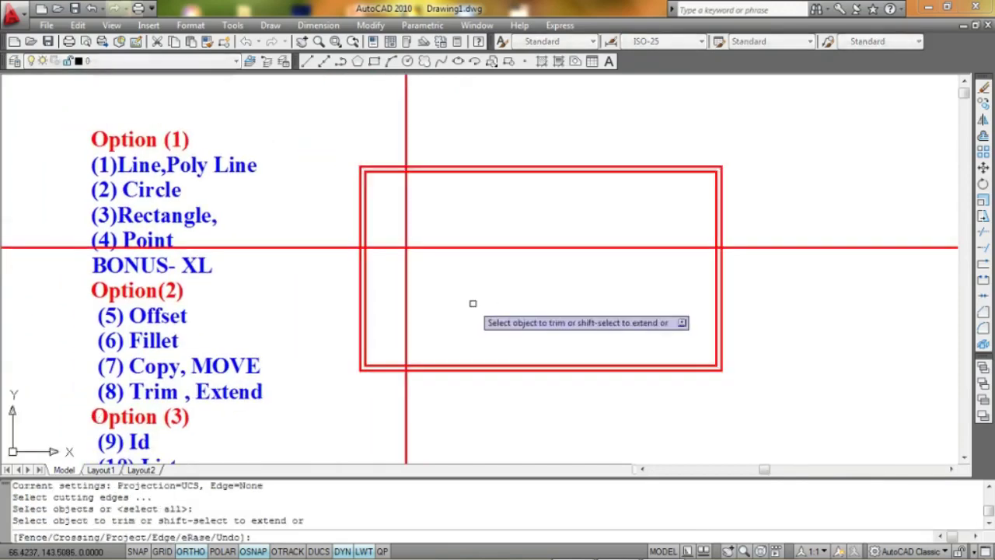
click(410, 123)
click(376, 125)
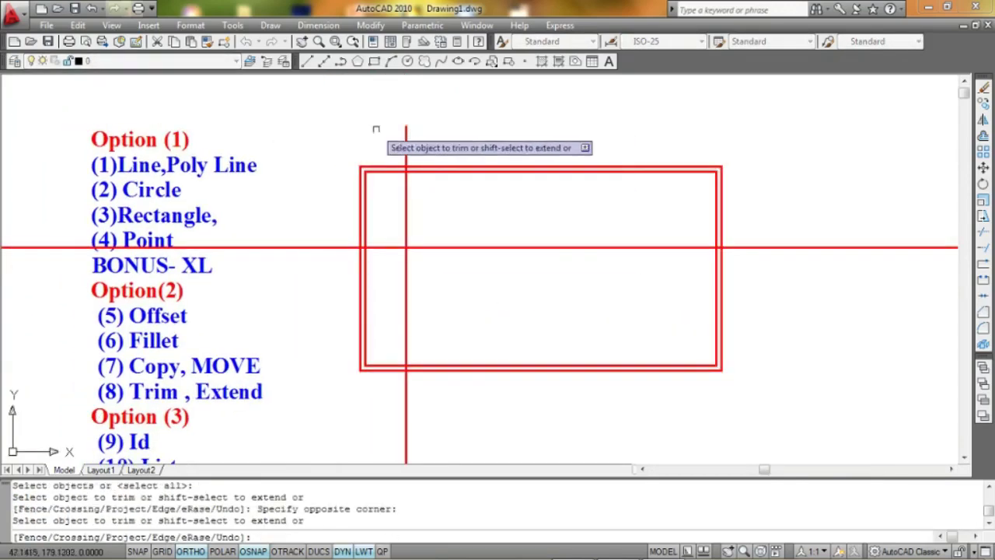
click(310, 274)
click(307, 228)
click(465, 402)
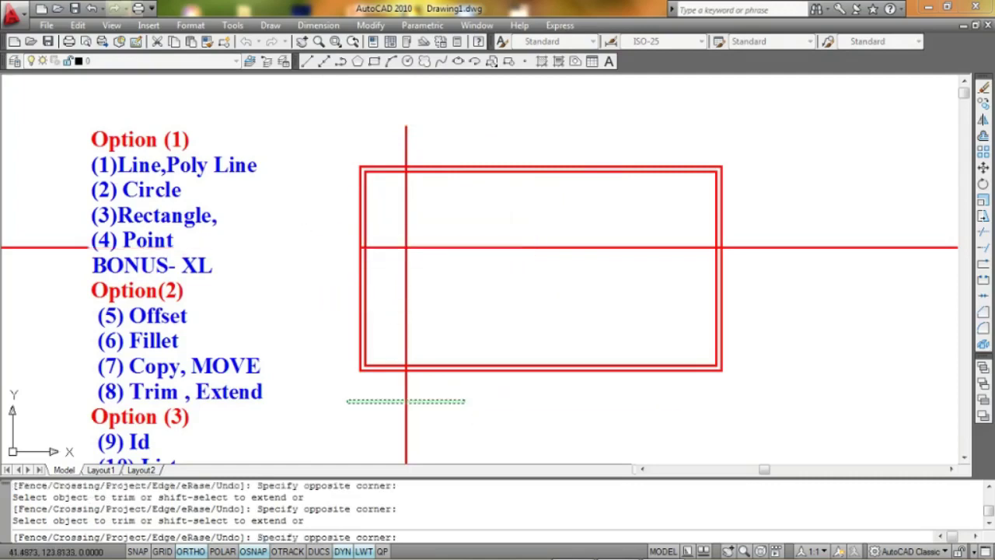
click(347, 401)
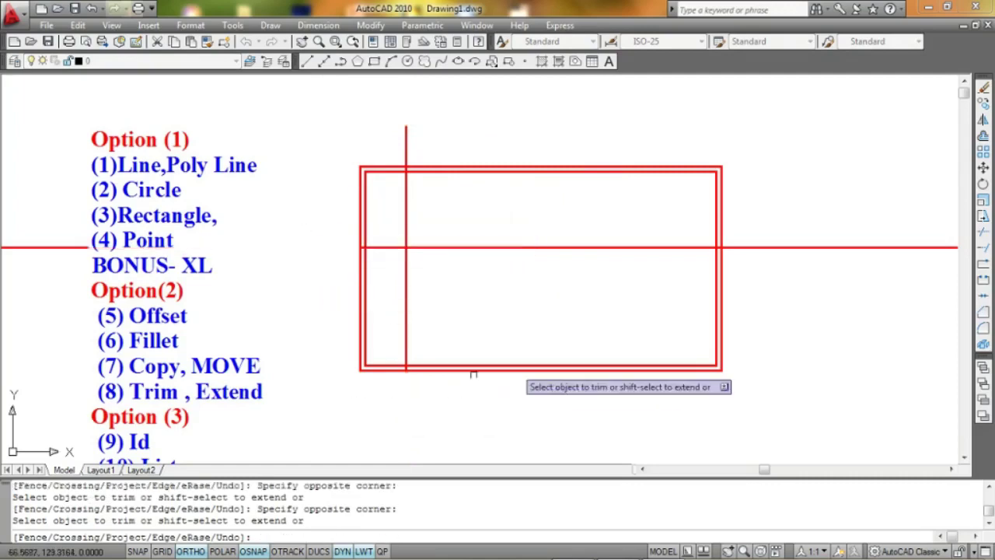
click(821, 247)
key(Escape)
text(O)
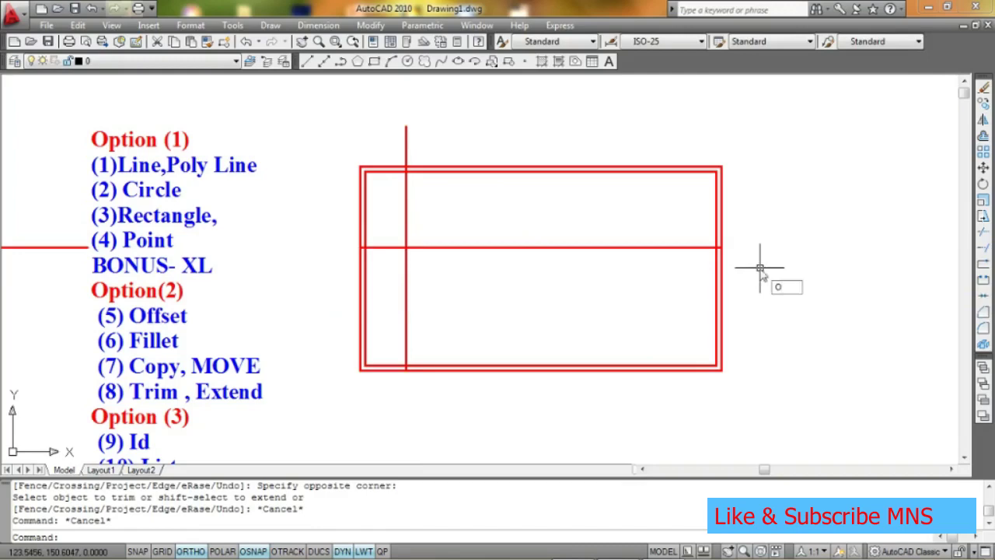
- Offset the vertical construction line twice to the right at a distance of 20
key(Return)
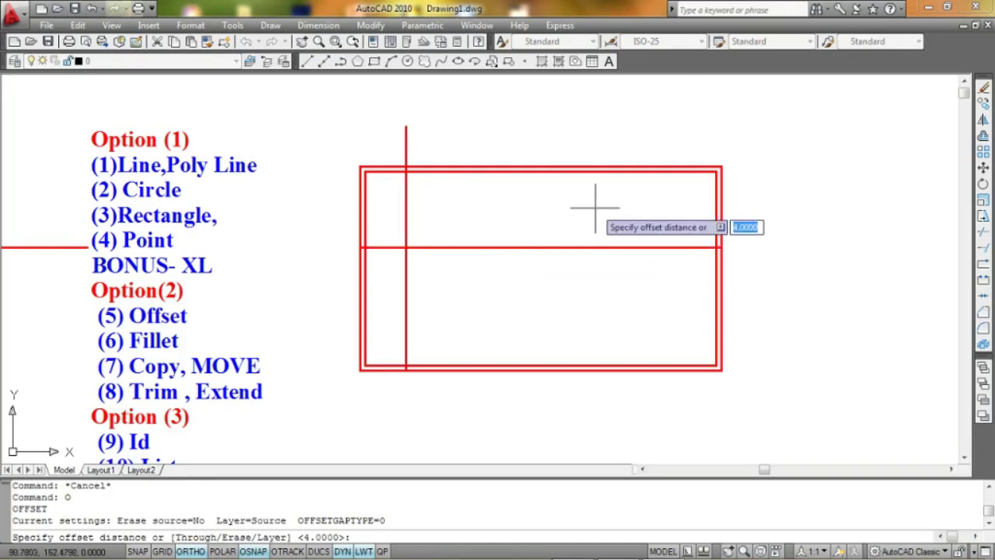
text(20)
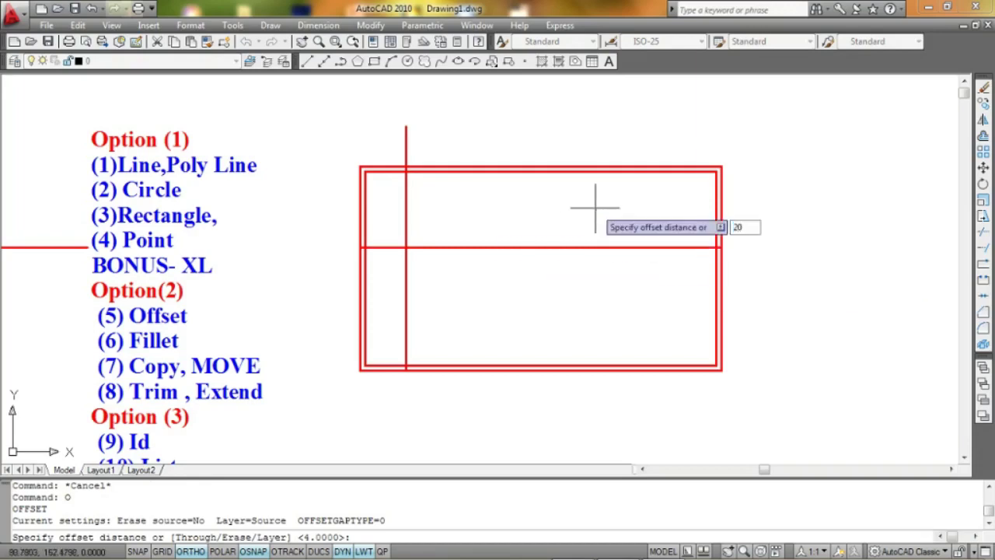
key(Return)
click(406, 213)
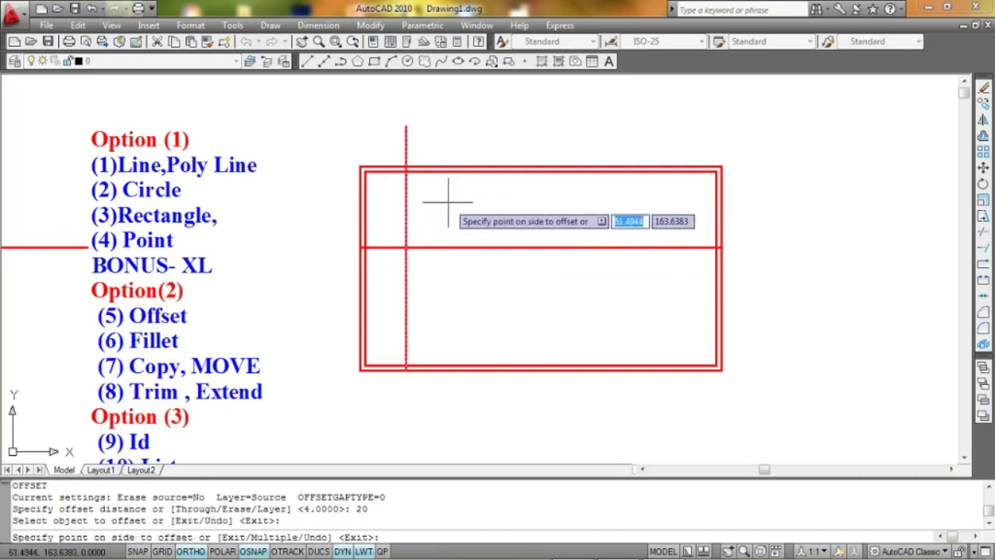
click(448, 202)
click(507, 204)
click(575, 219)
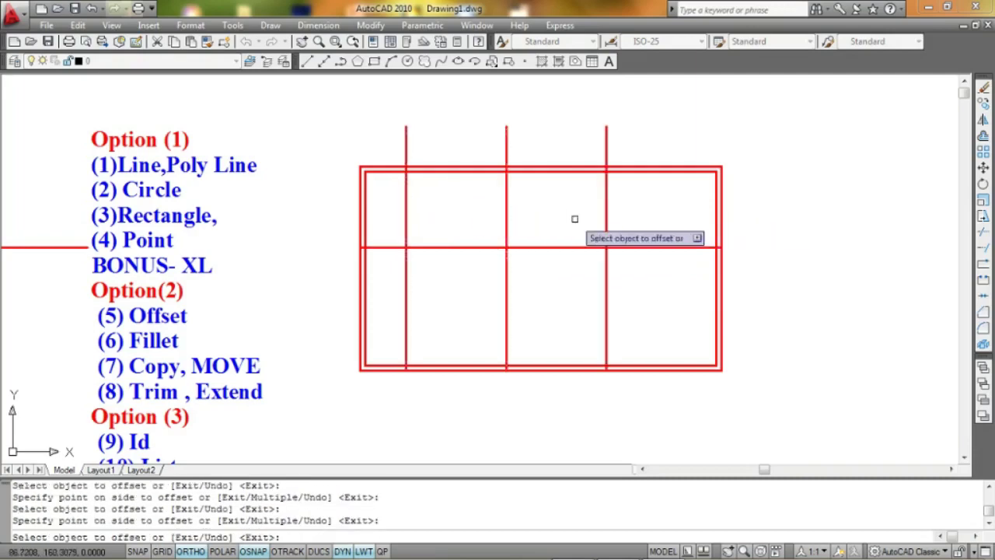
- Offset the horizontal line 20 downward and add a third vertical line further right
click(644, 247)
click(644, 283)
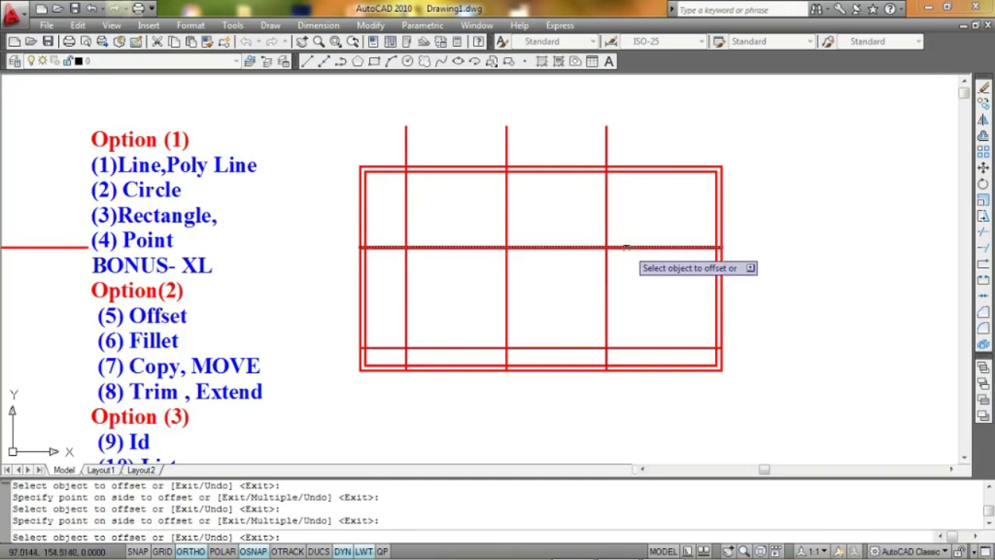
click(607, 237)
click(672, 242)
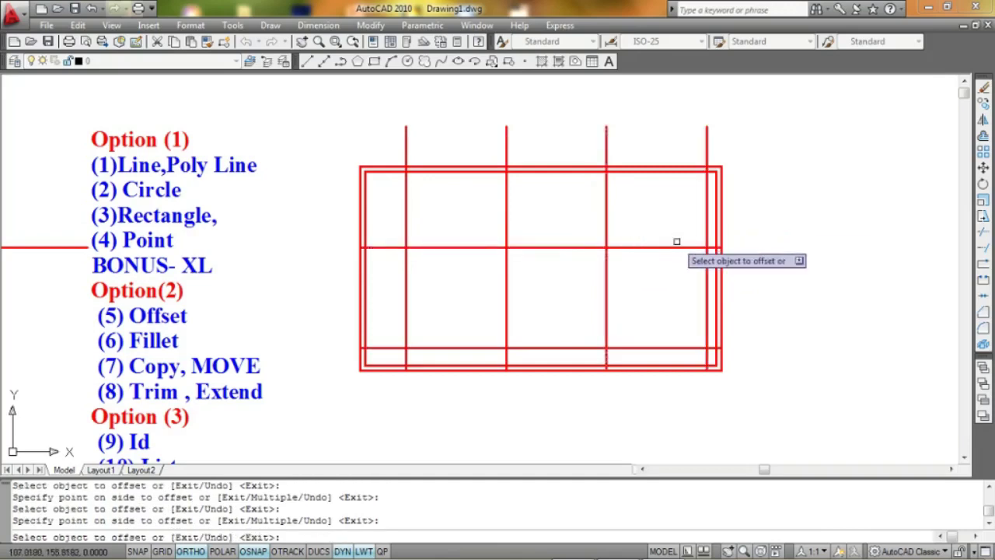
key(Escape)
- Report the top-left grid intersection's coordinates with ID: X 53.0378, Y 169.7394
scroll(674, 242, down, 3)
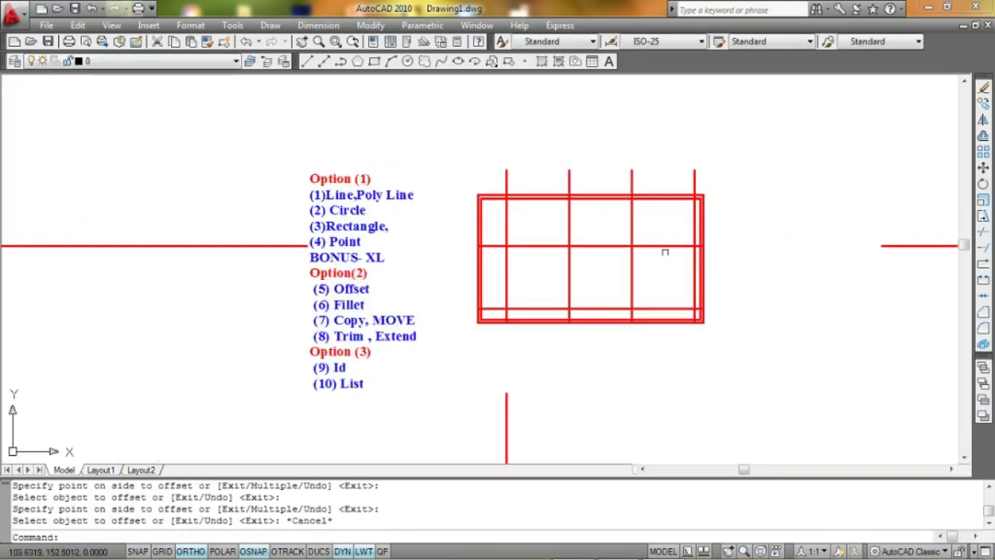
middle_drag(662, 249, 582, 260)
scroll(583, 259, up, 2)
scroll(373, 195, up, 2)
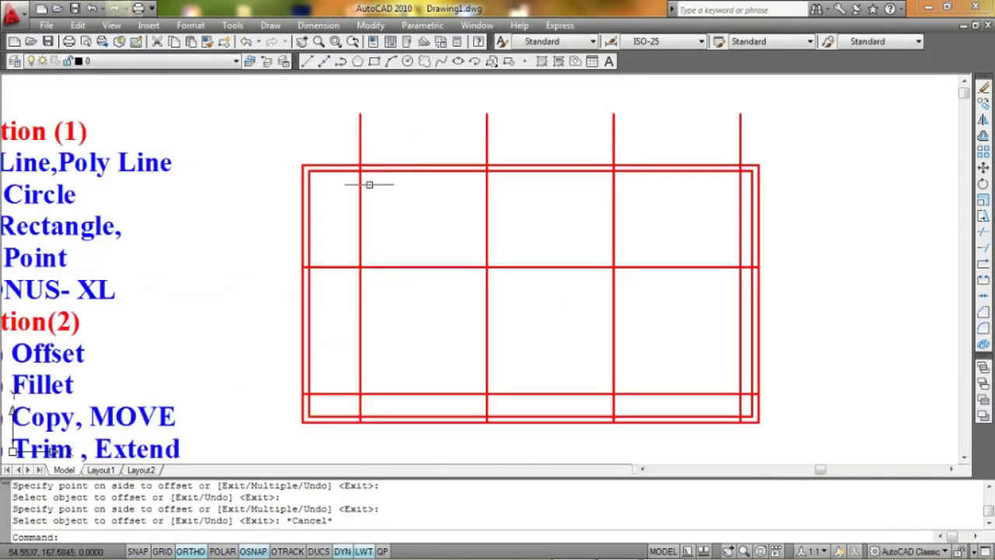
text(D)
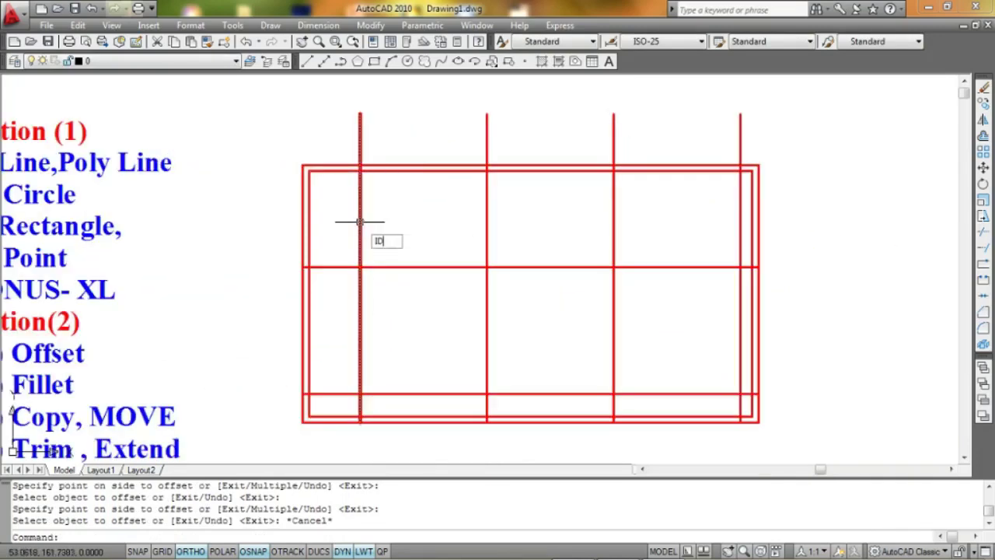
key(Return)
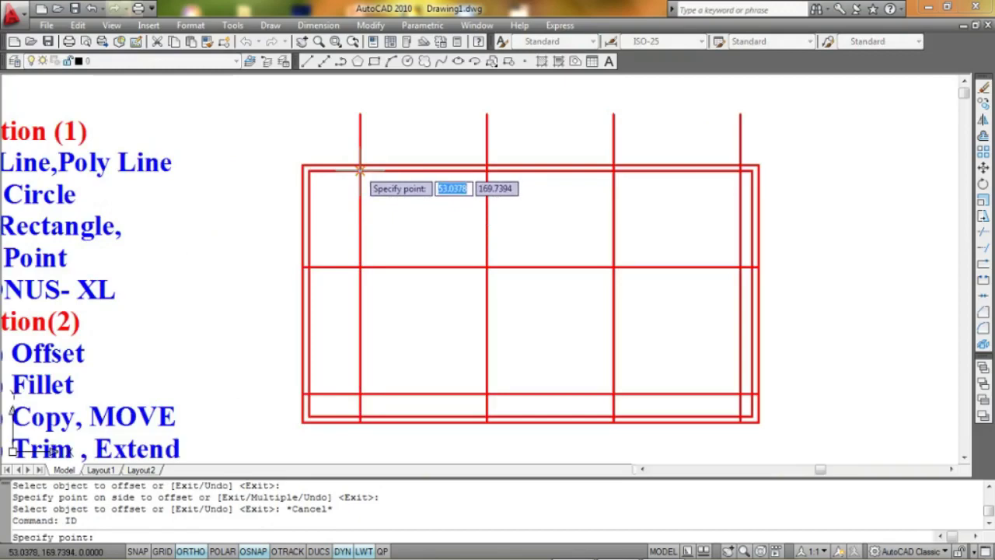
click(359, 170)
- Report a central grid intersection's coordinates: X 93.0378, Y 154.6466
key(Return)
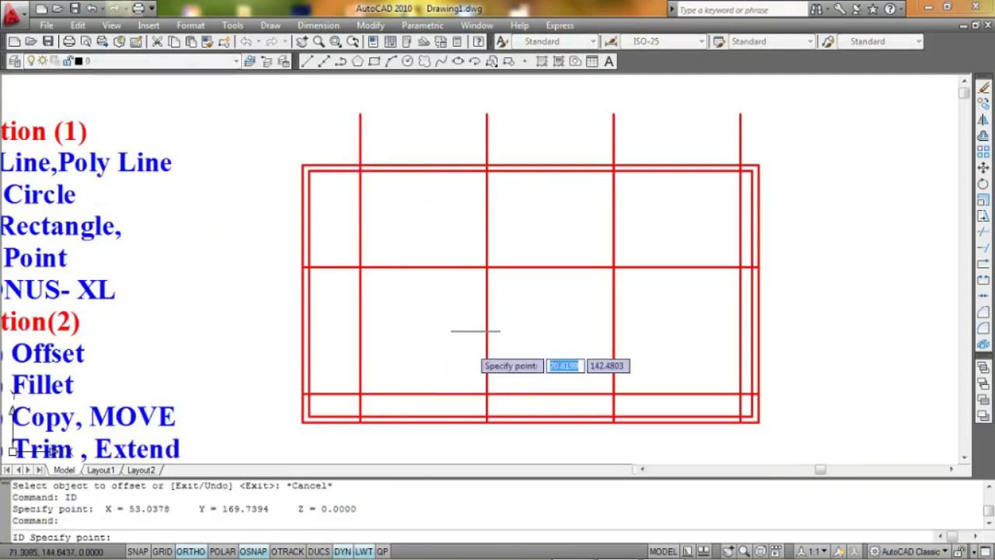
click(614, 267)
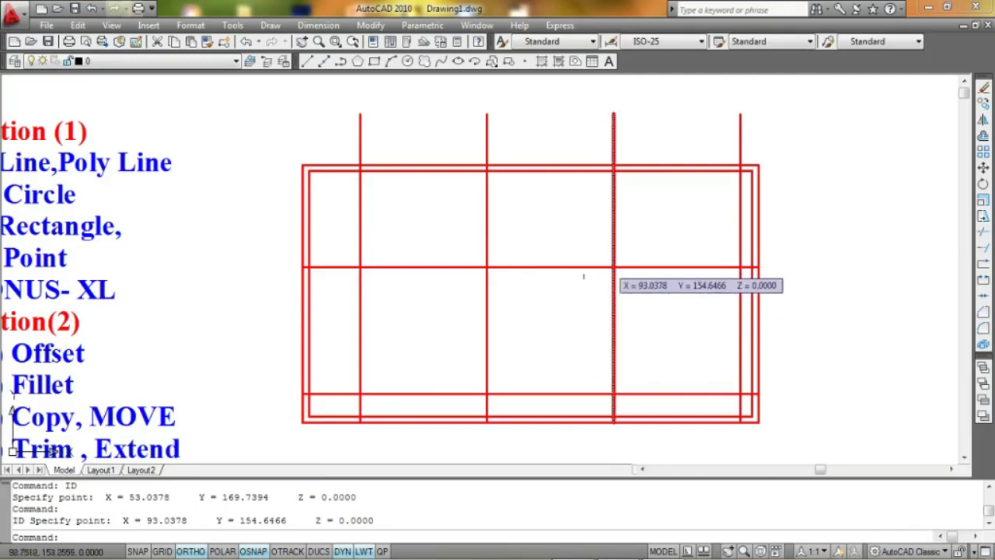
drag(401, 524, 133, 489)
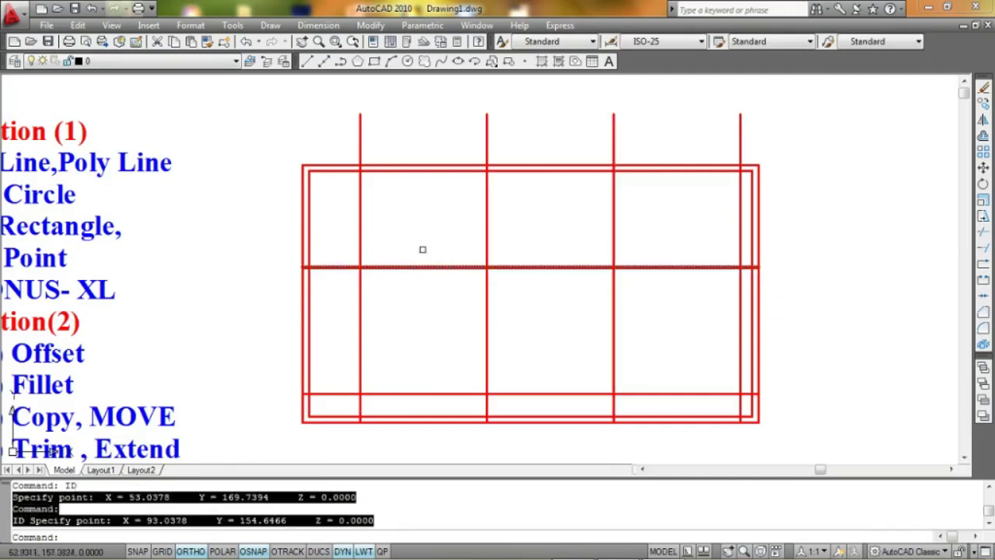
- Zoom and pan to frame the option list and the gridded rectangle
scroll(380, 234, down, 2)
scroll(407, 291, down, 2)
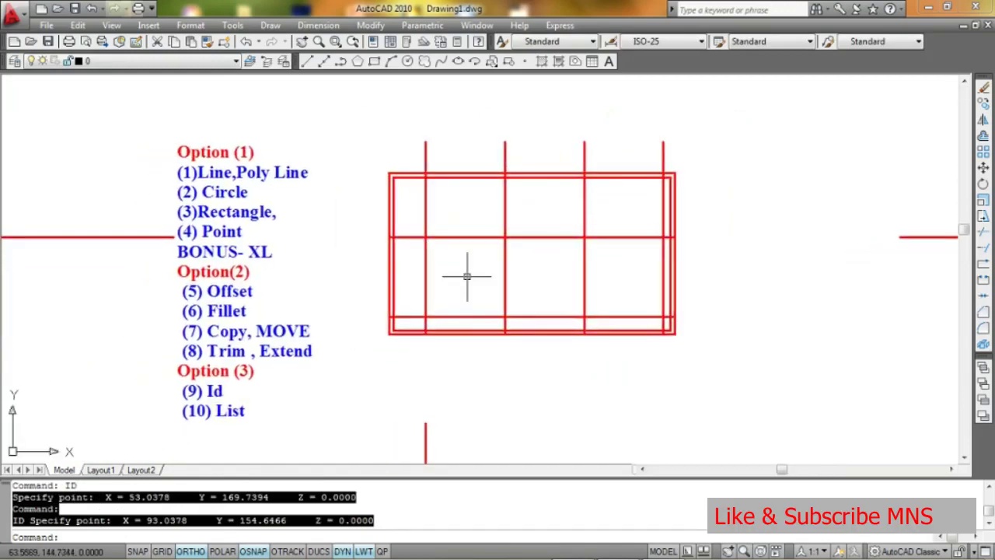
middle_drag(361, 277, 398, 294)
scroll(398, 294, up, 2)
scroll(377, 311, down, 1)
scroll(360, 311, up, 1)
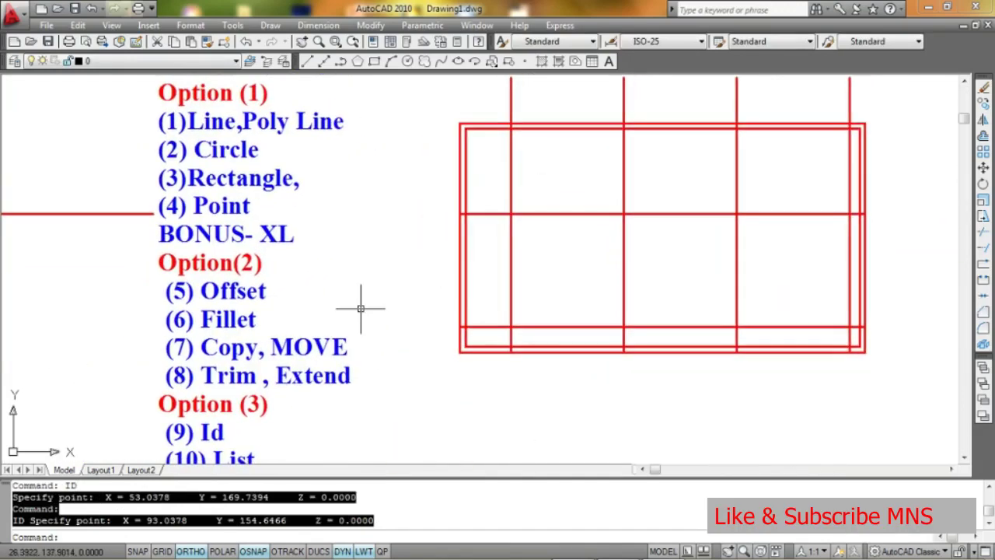
scroll(350, 299, down, 1)
scroll(355, 288, down, 2)
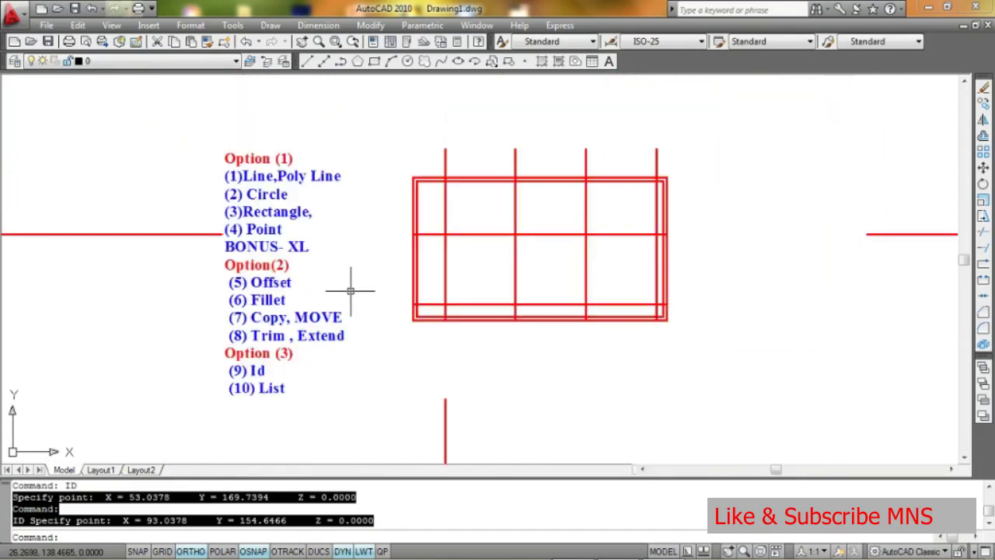
middle_drag(355, 288, 340, 288)
scroll(338, 282, up, 1)
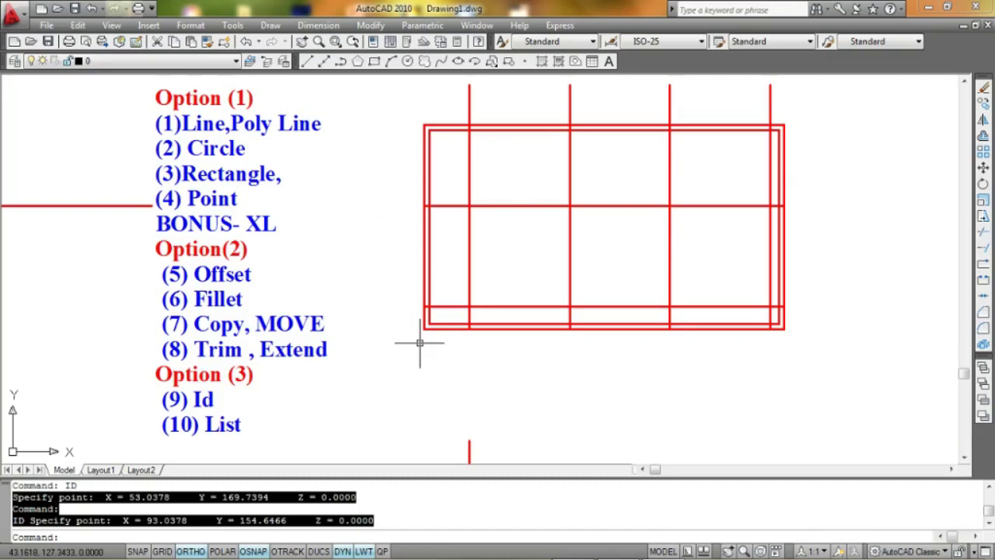
middle_drag(359, 311, 344, 319)
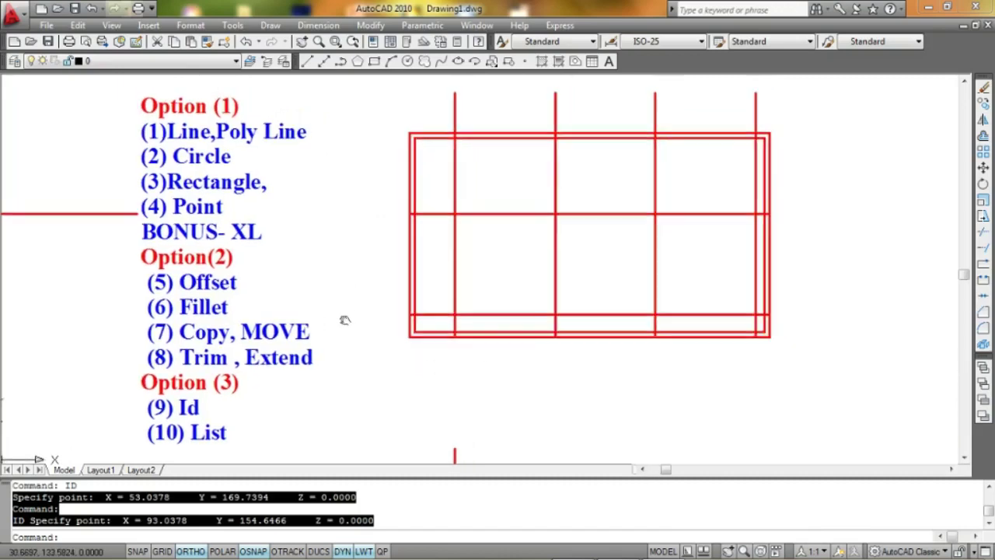